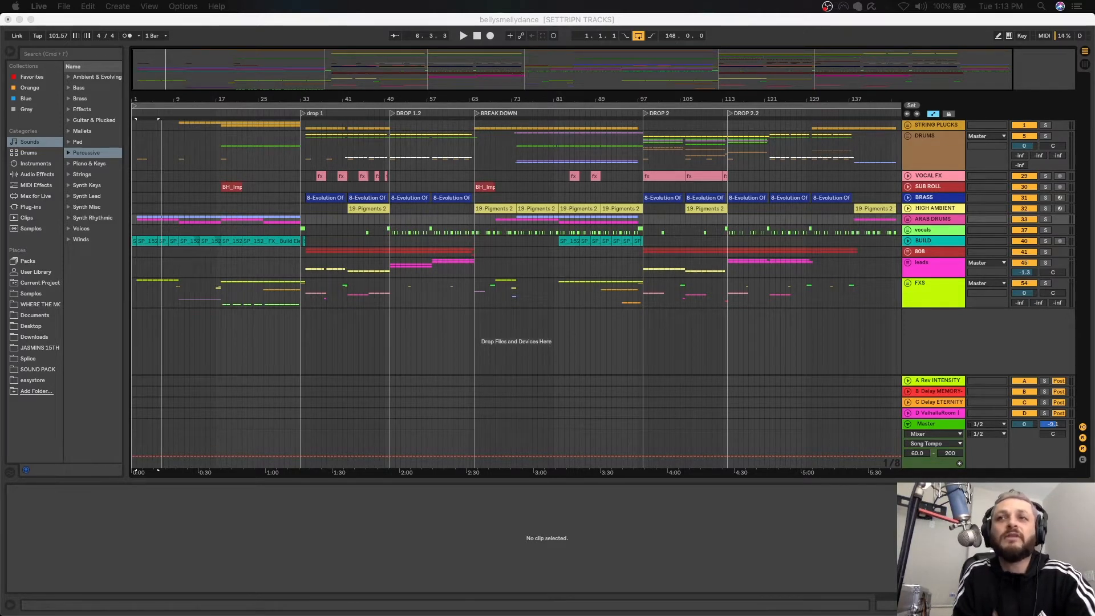
# Unfold the STRING PLUCKS group and play the intro from the first HIGH PLUCK clip, enlarging its note editor
pyautogui.click(1018, 77)
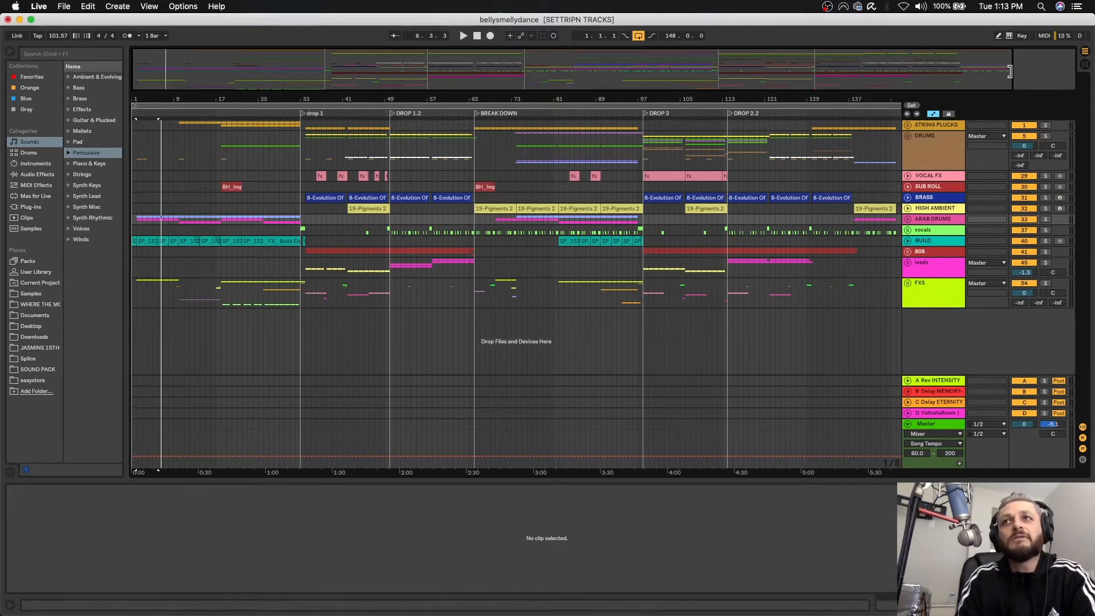
pyautogui.moveTo(1018, 76); pyautogui.dragTo(477, 50)
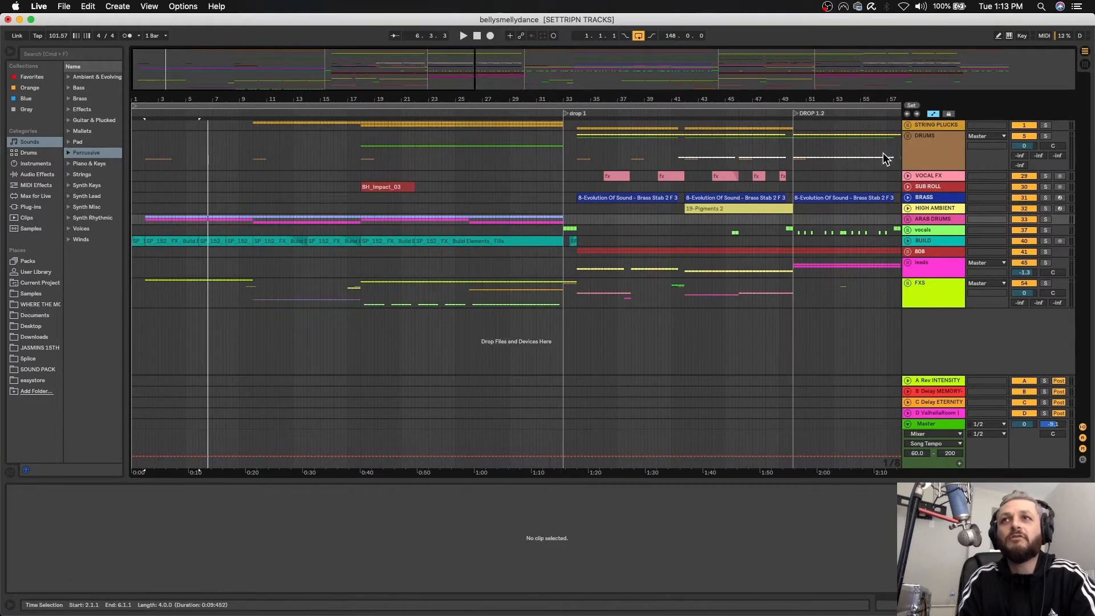
pyautogui.click(907, 125)
pyautogui.click(318, 166)
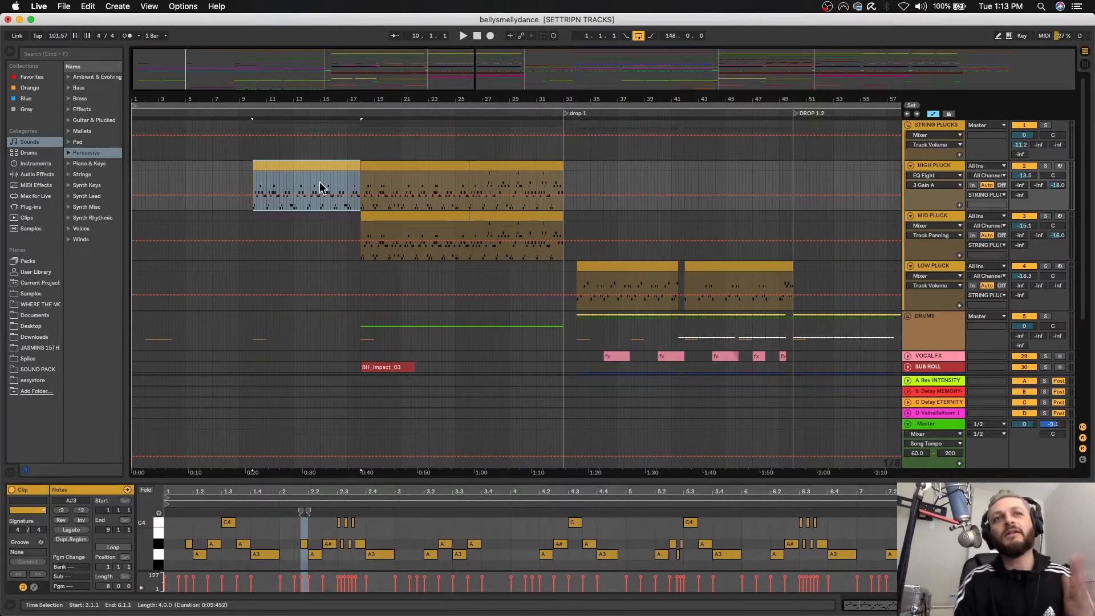
pyautogui.press('space')
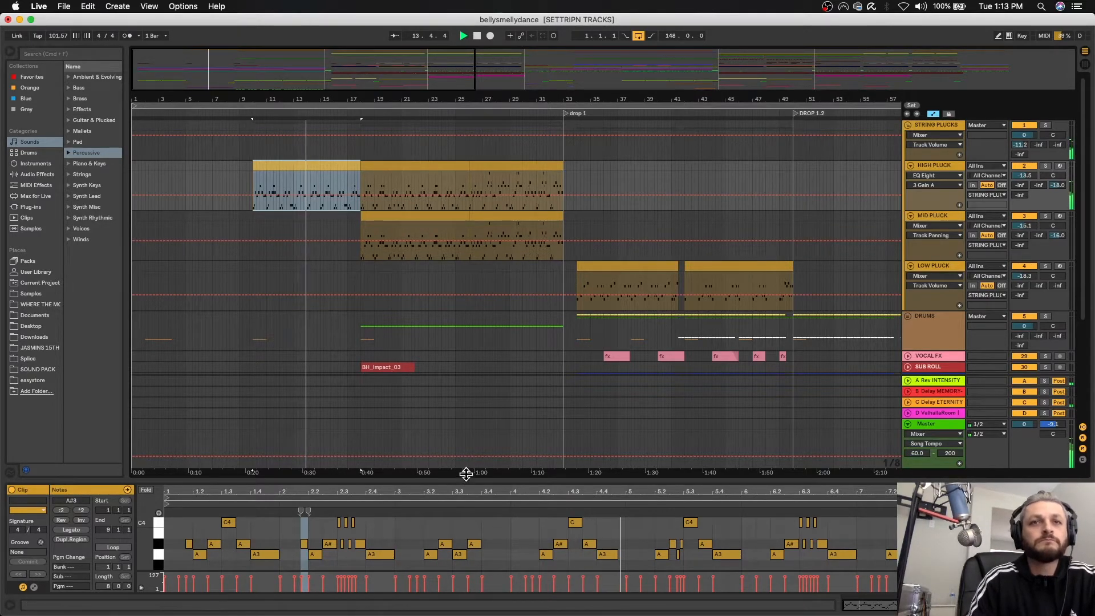
pyautogui.moveTo(464, 478); pyautogui.dragTo(462, 405)
# Inspect the Kontakt instrument in the HIGH PLUCK track's device chain and close its plug-in window
pyautogui.click(939, 166)
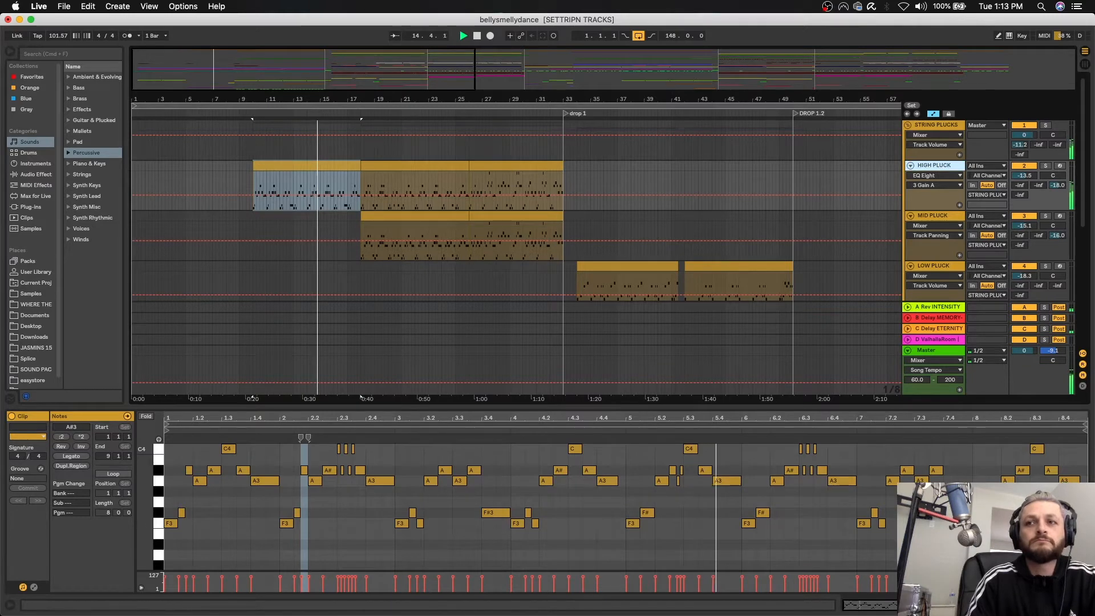
pyautogui.hotkey('shift', 'Tab')
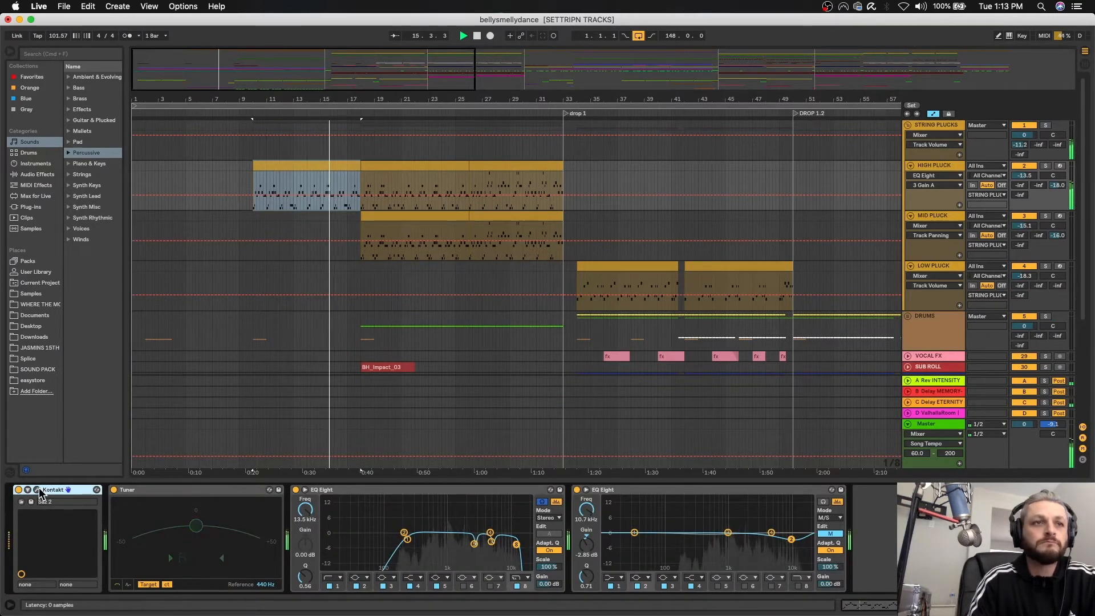
pyautogui.click(69, 490)
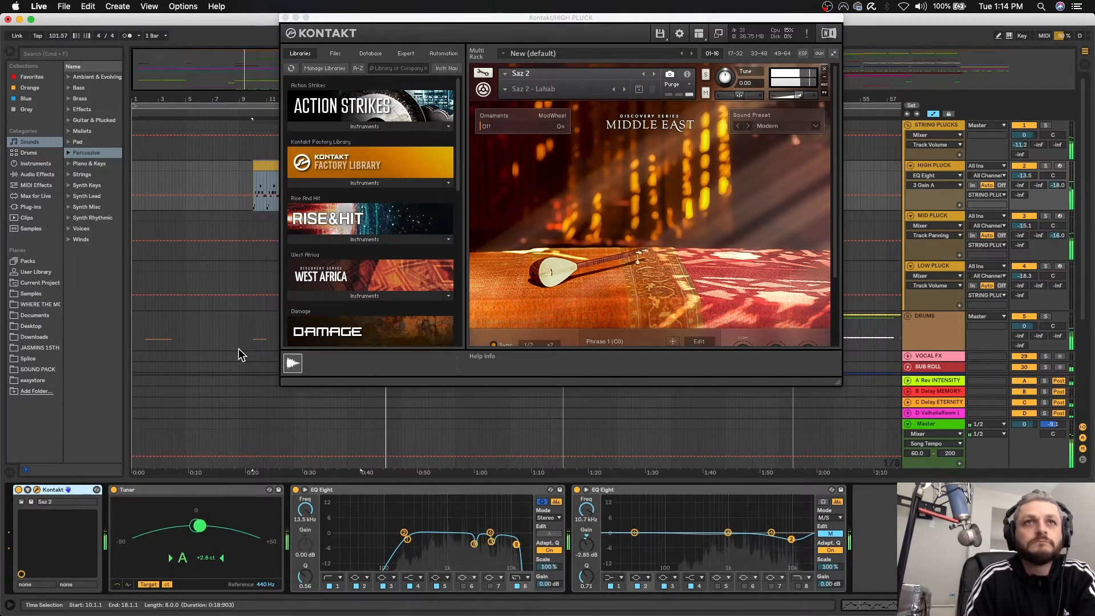
pyautogui.click(286, 18)
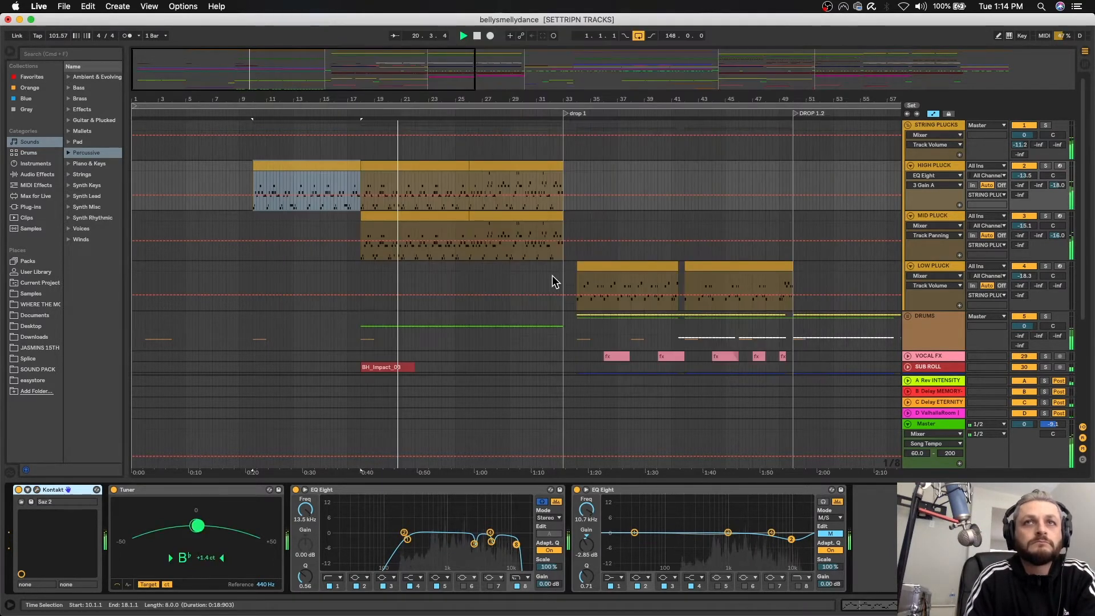
# Show the STRING PLUCKS group's effects, then the notes of the last HIGH PLUCK clip before drop 1
pyautogui.click(909, 220)
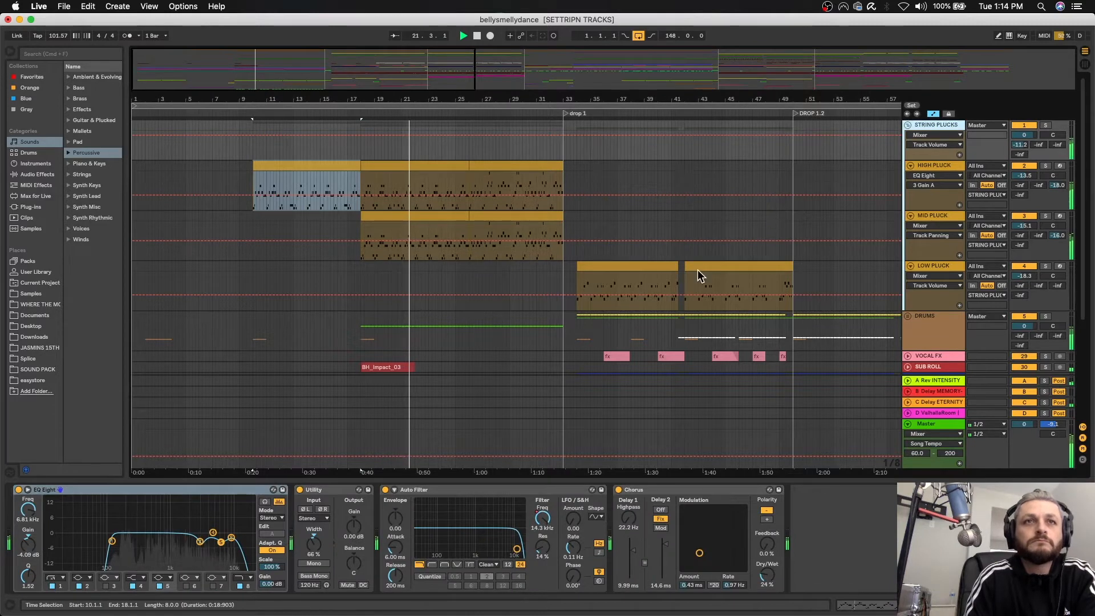
pyautogui.hscroll(3, 422, 286)
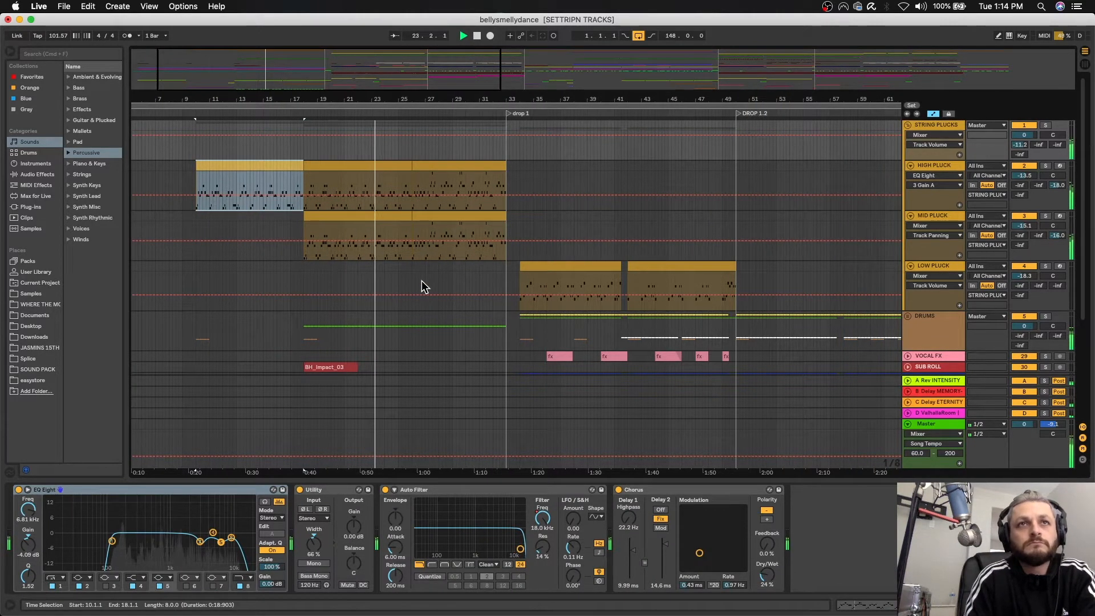
pyautogui.hscroll(1, 422, 287)
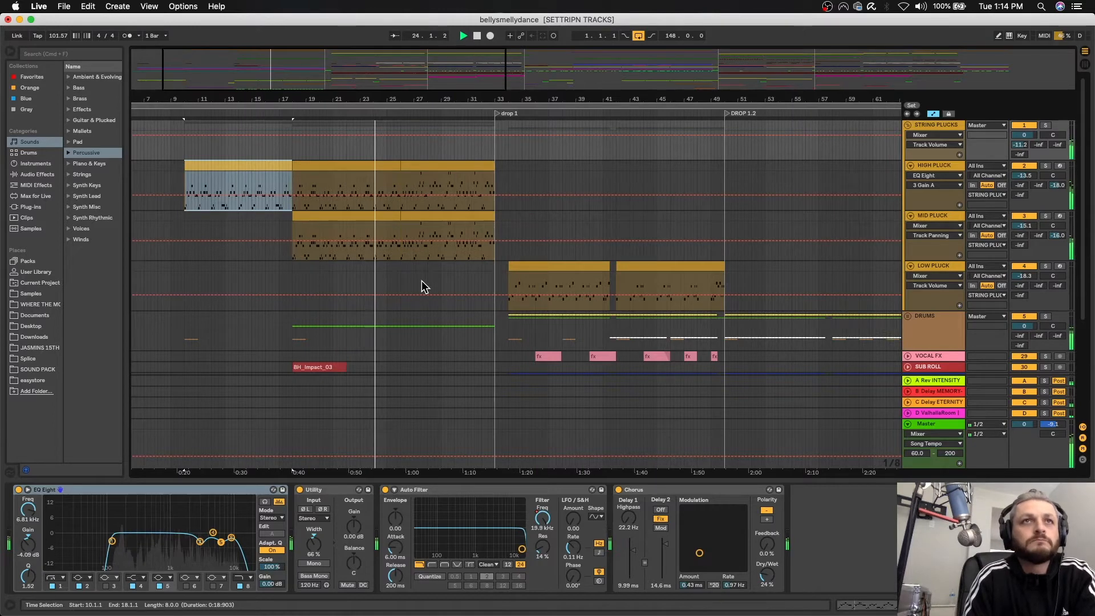
pyautogui.scroll(-5, 422, 286)
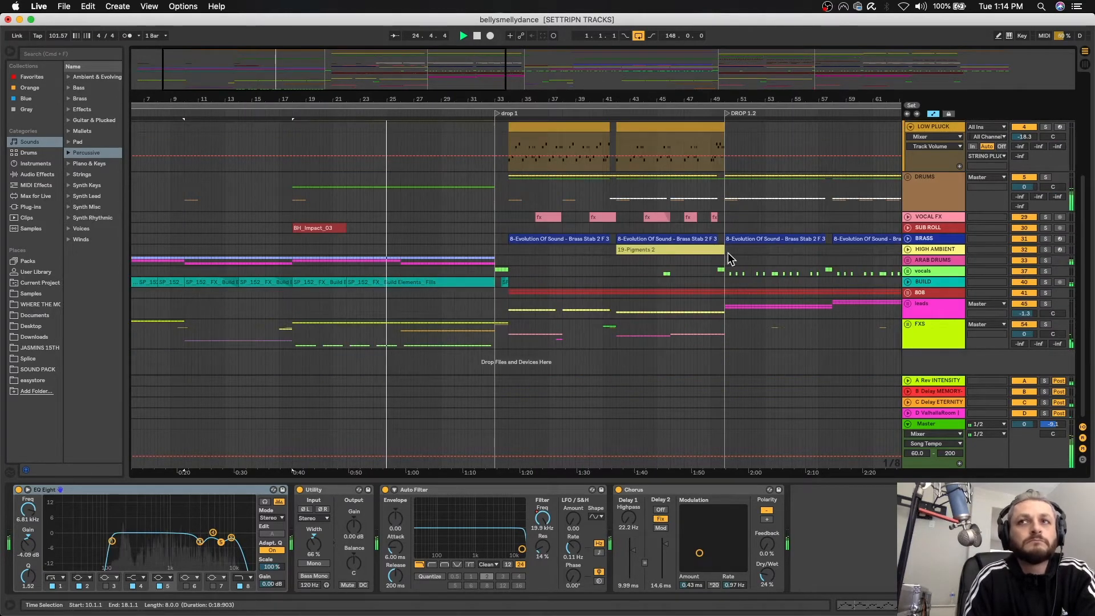
pyautogui.scroll(1, 742, 253)
pyautogui.scroll(1, 743, 253)
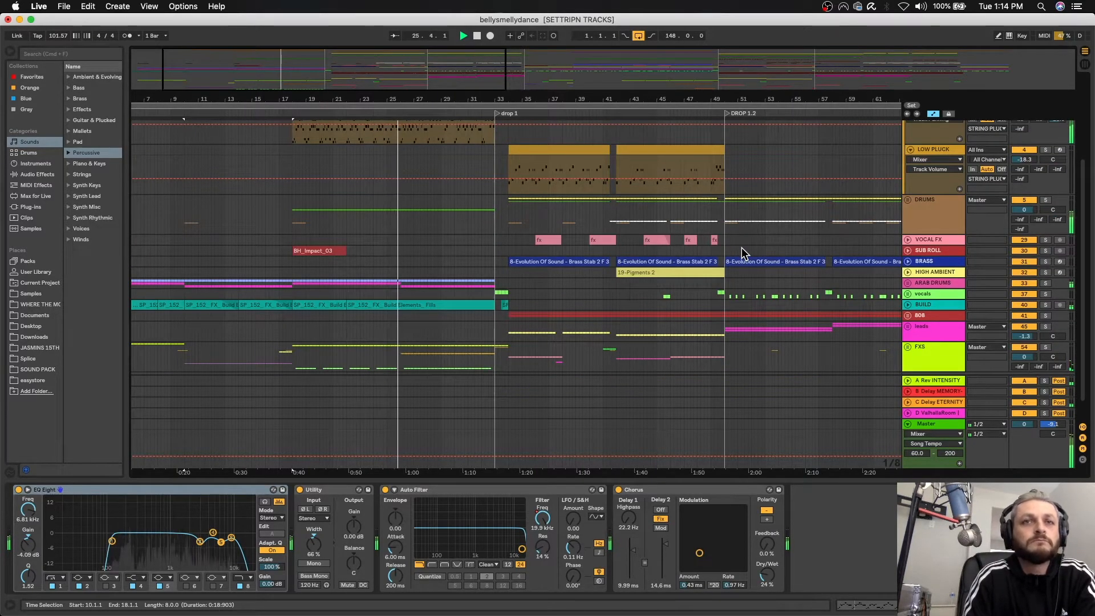
pyautogui.scroll(6, 743, 253)
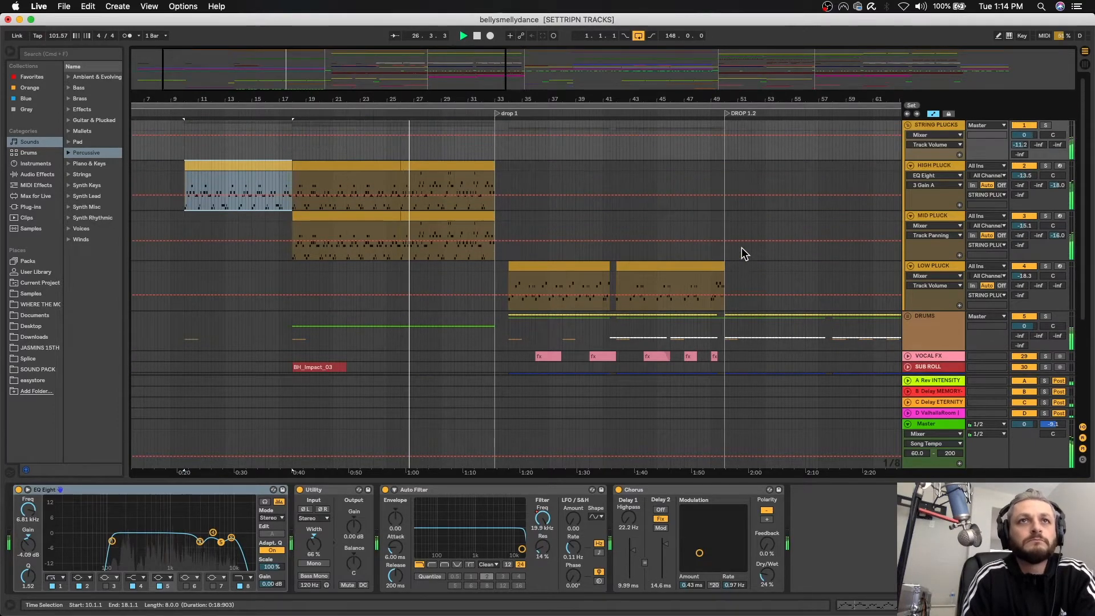
pyautogui.click(472, 177)
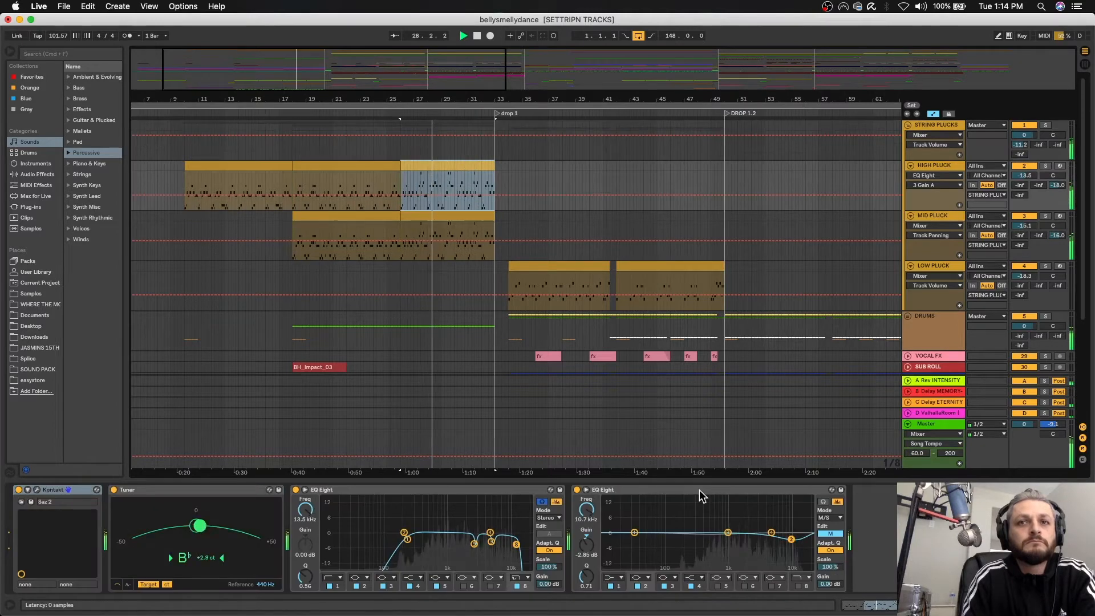
pyautogui.click(881, 605)
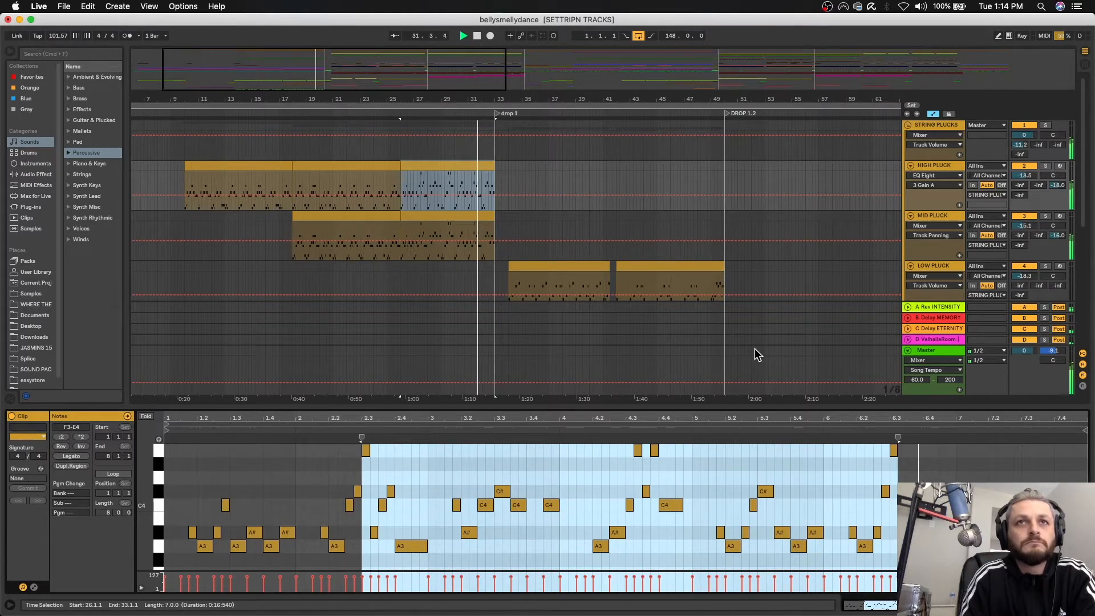
# Unfold the BUILD track and audition it in solo from its first clip, then take it out of solo
pyautogui.scroll(-3, 732, 256)
pyautogui.scroll(-4, 731, 255)
pyautogui.scroll(-3, 733, 255)
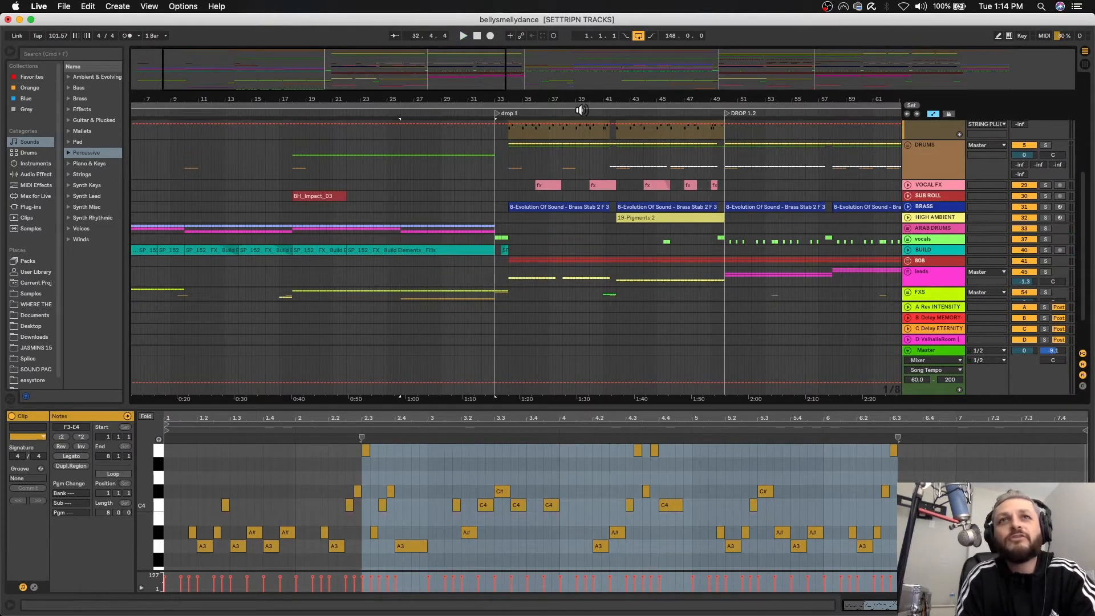
pyautogui.moveTo(527, 79); pyautogui.dragTo(322, 75)
pyautogui.scroll(-10, 368, 202)
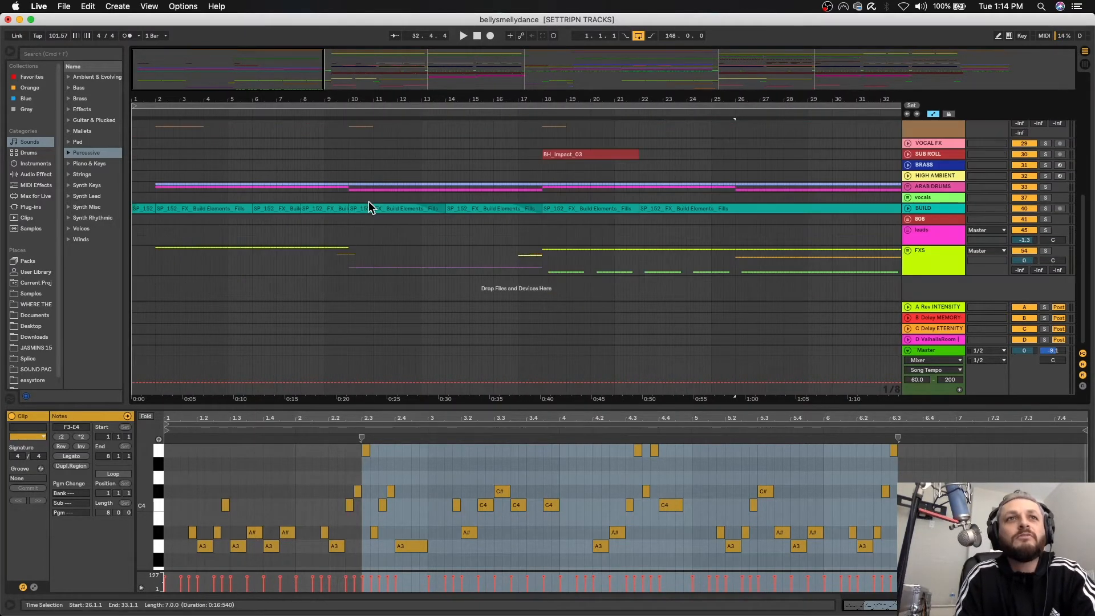
pyautogui.click(908, 209)
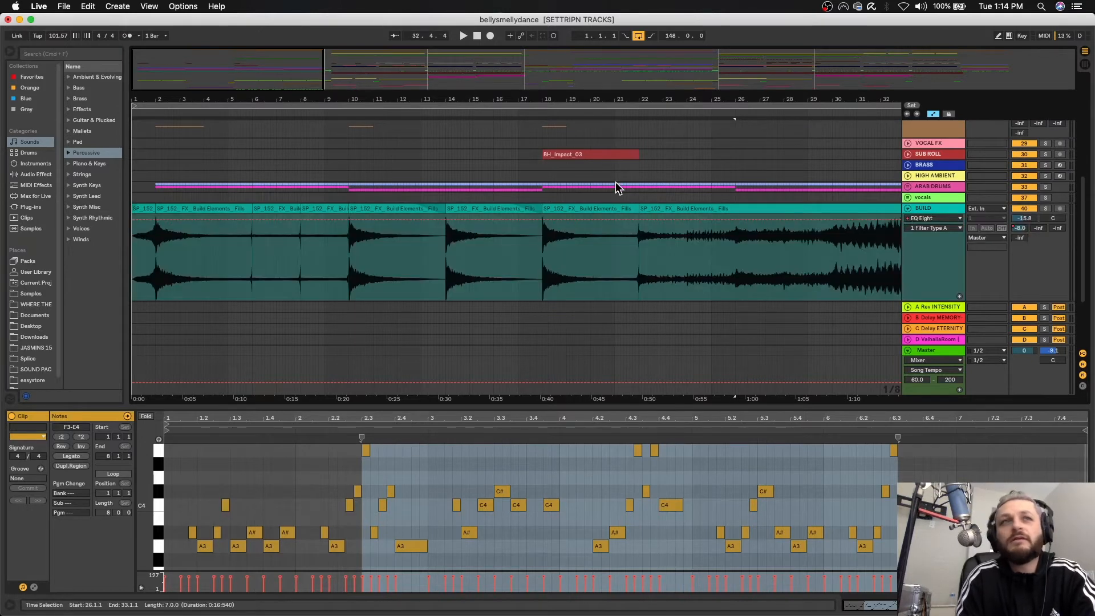
pyautogui.click(148, 207)
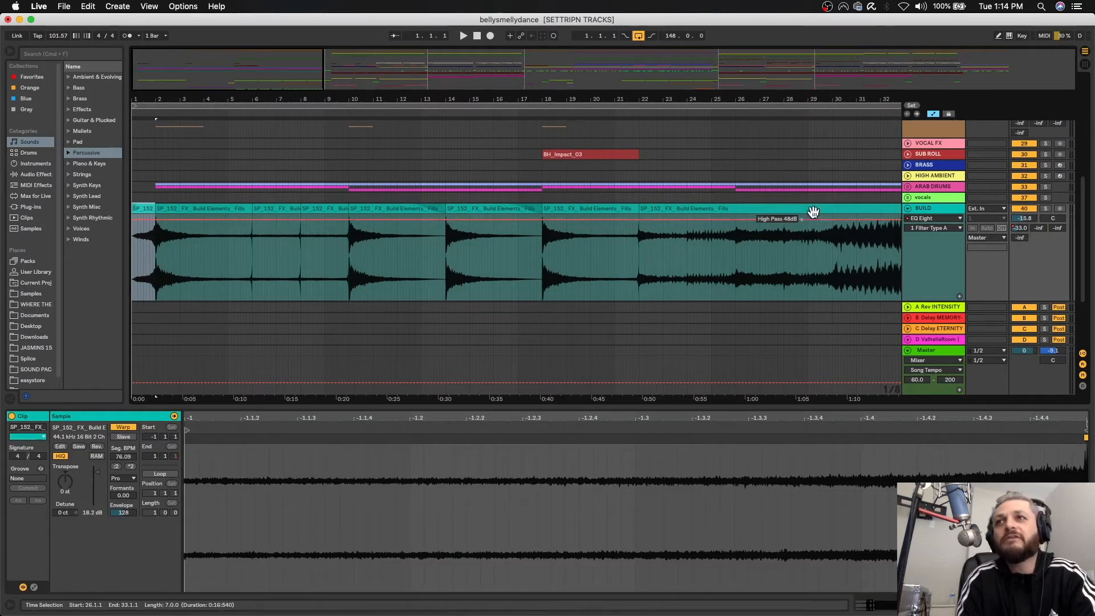
pyautogui.click(1046, 210)
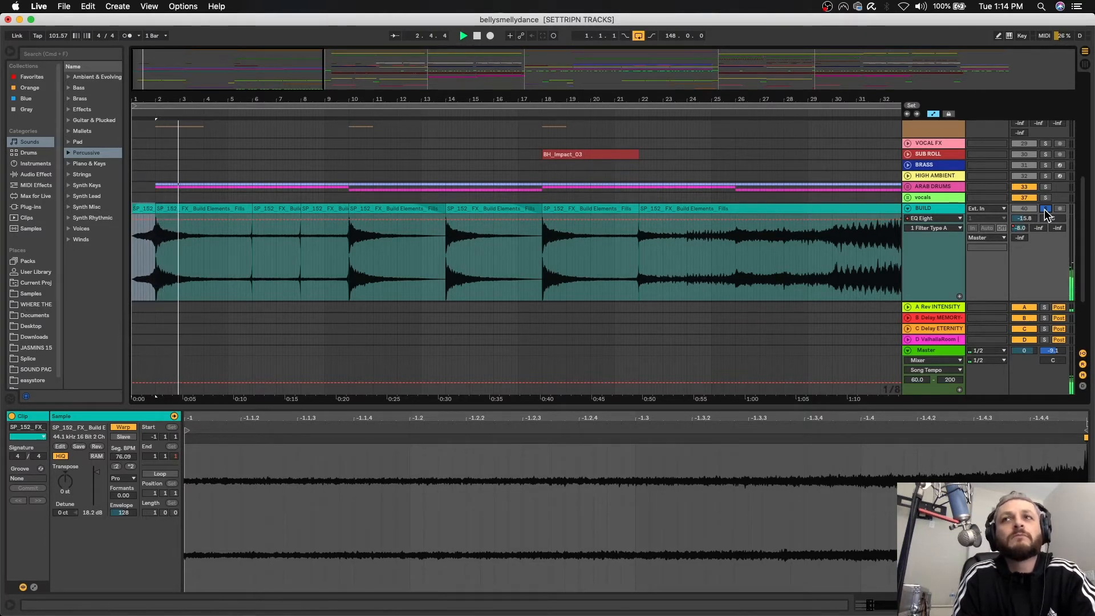
pyautogui.click(1045, 209)
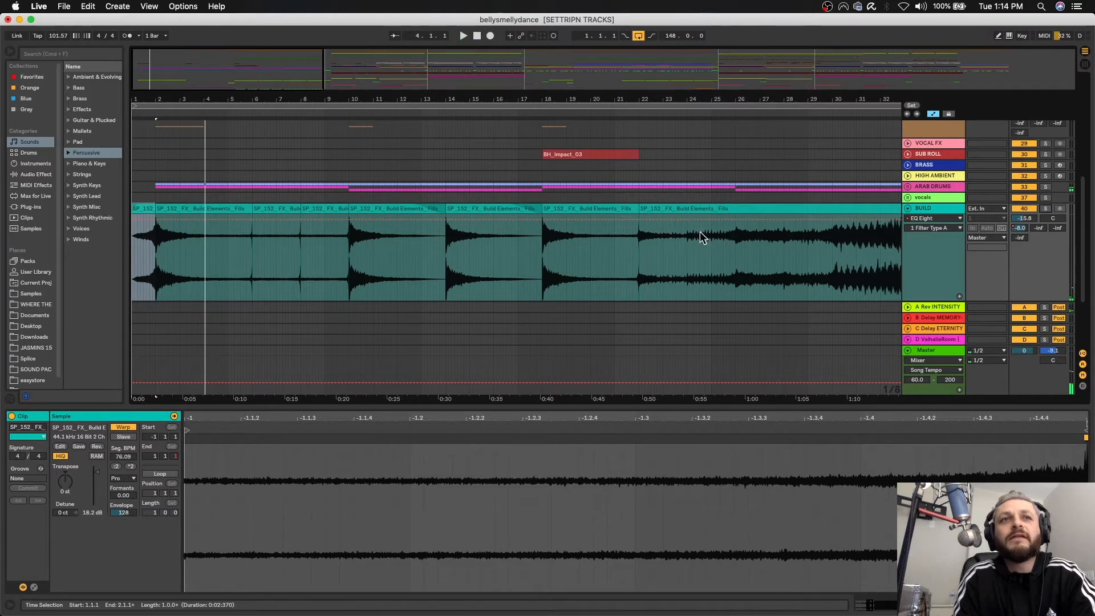
# Unfold the ARAB DRUMS group and select the first clip on the DRUMS MID track
pyautogui.hscroll(5, 686, 238)
pyautogui.hscroll(-5, 498, 260)
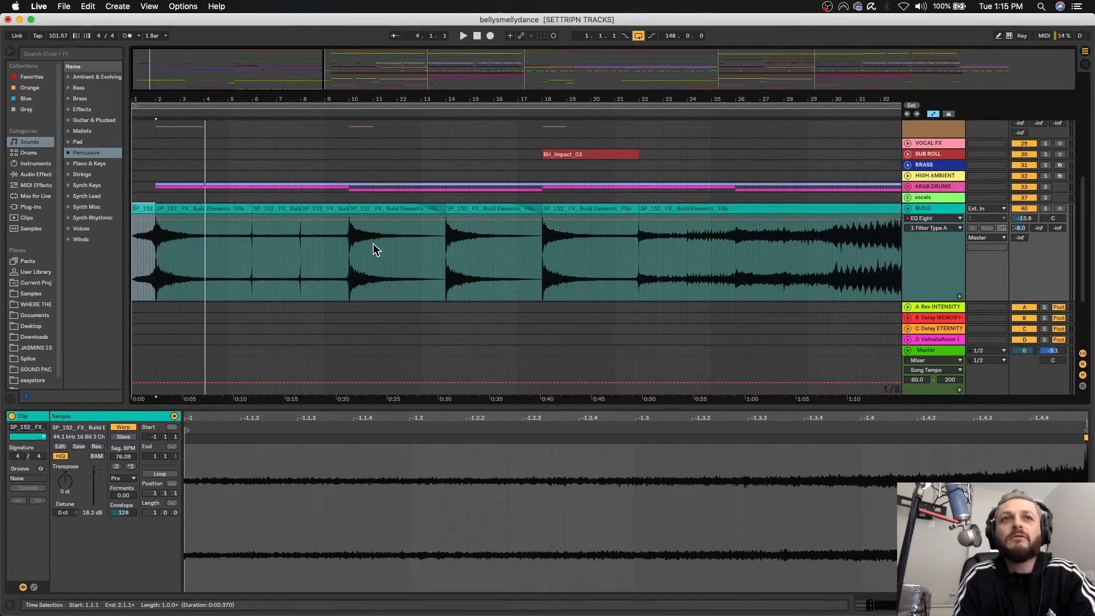
pyautogui.hscroll(3, 378, 238)
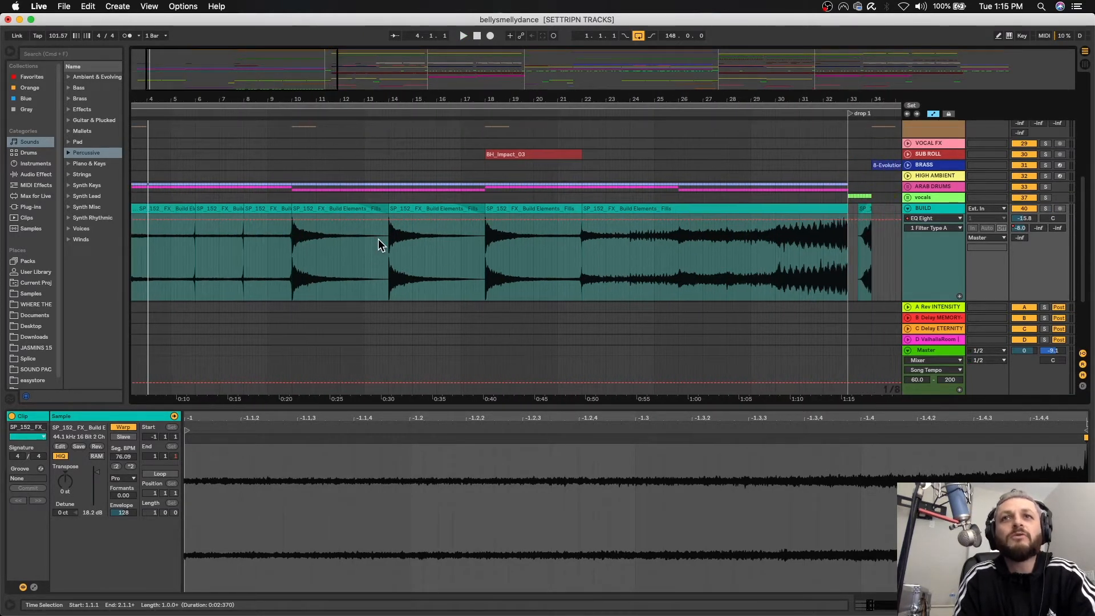
pyautogui.scroll(1, 639, 275)
pyautogui.hscroll(-1, 639, 275)
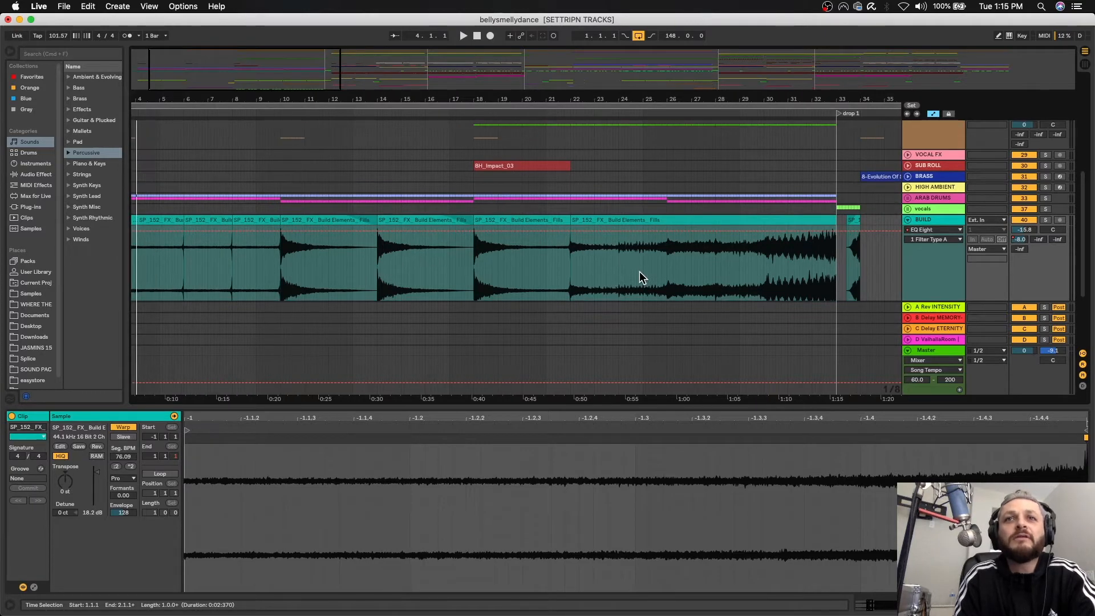
pyautogui.scroll(4, 639, 274)
pyautogui.hscroll(-2, 639, 273)
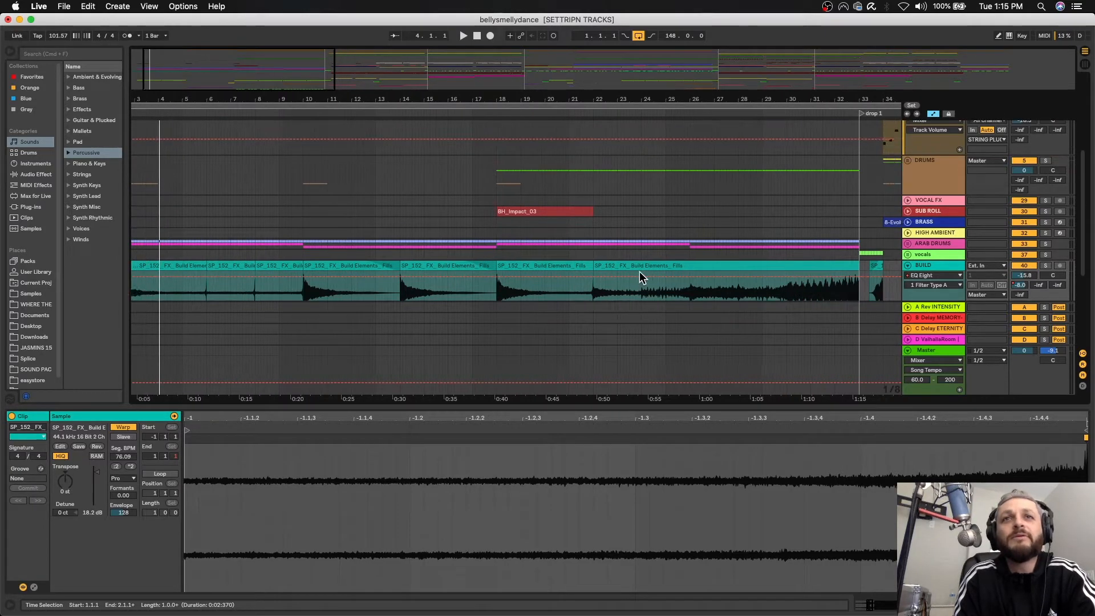
pyautogui.click(908, 244)
pyautogui.scroll(-8, 853, 153)
pyautogui.hscroll(-1, 853, 153)
pyautogui.scroll(1, 853, 152)
pyautogui.click(930, 186)
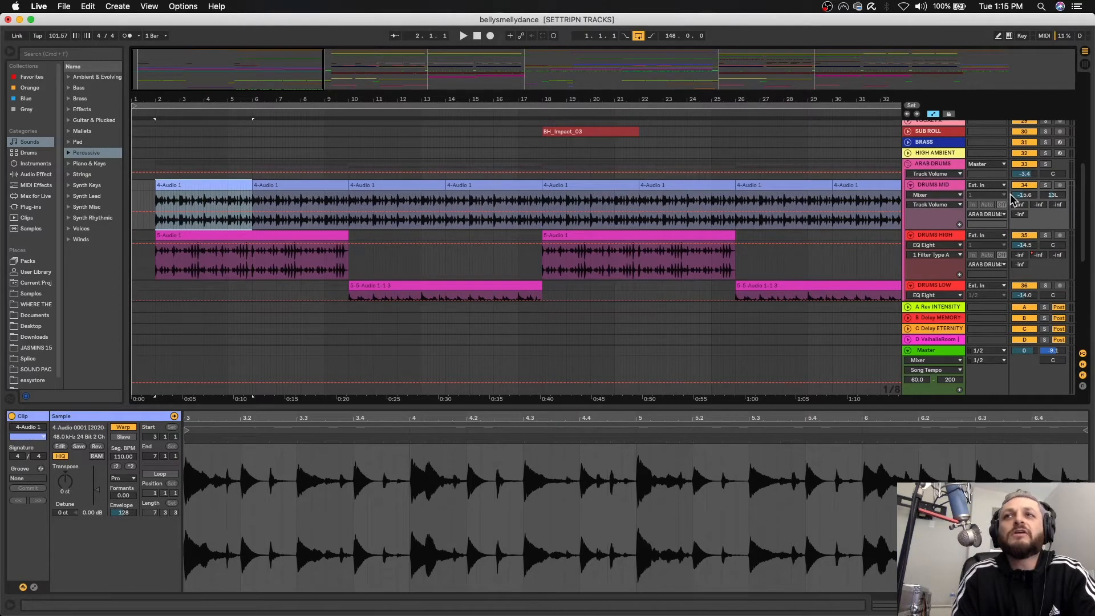
# Play the Arab drums soloed: DRUMS MID alone, DRUMS HIGH alone, both together, and finally with DRUMS LOW added
pyautogui.click(1045, 185)
pyautogui.press('space')
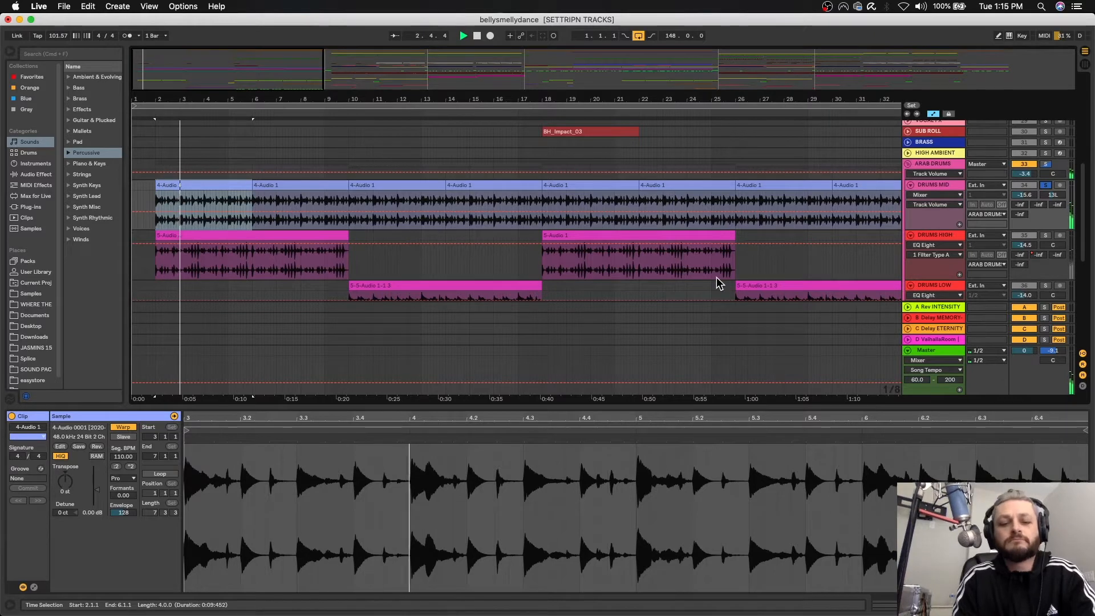
pyautogui.click(1045, 235)
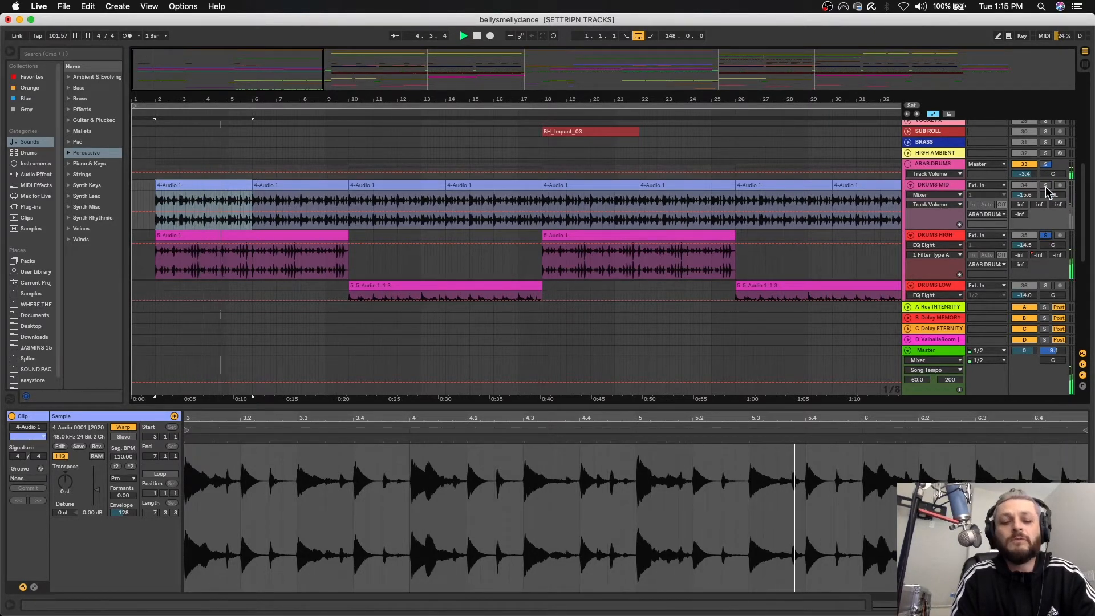
pyautogui.click(1046, 186)
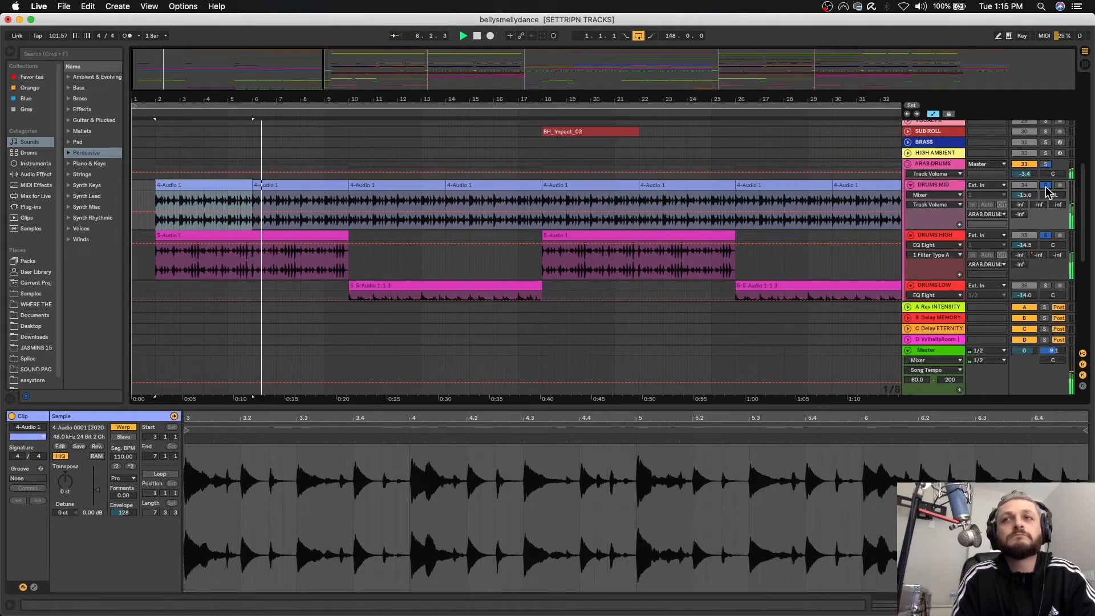
pyautogui.scroll(-2, 1038, 189)
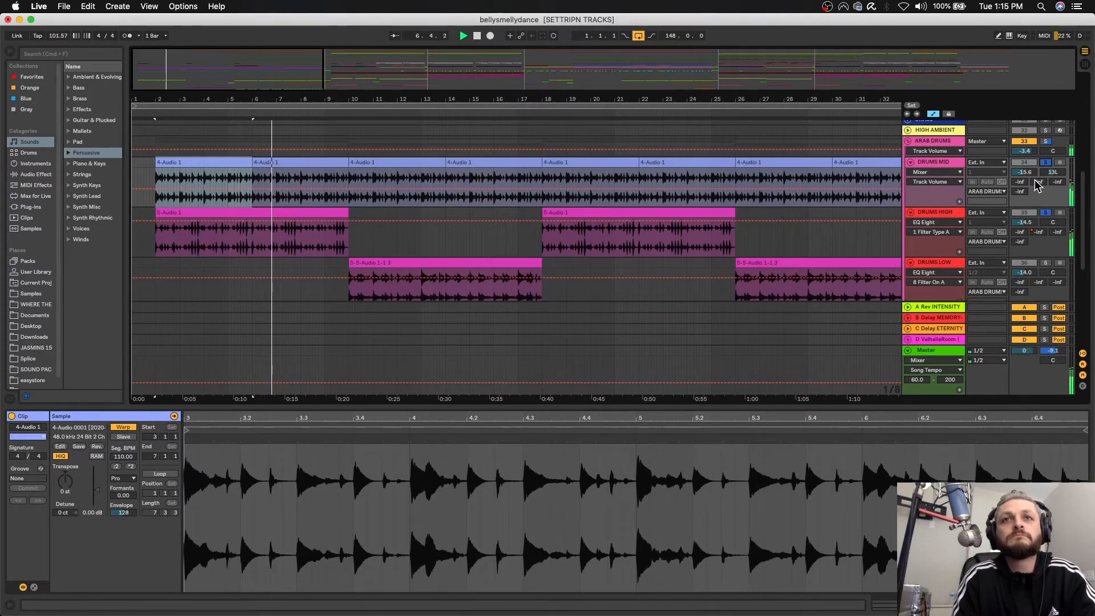
pyautogui.click(1046, 263)
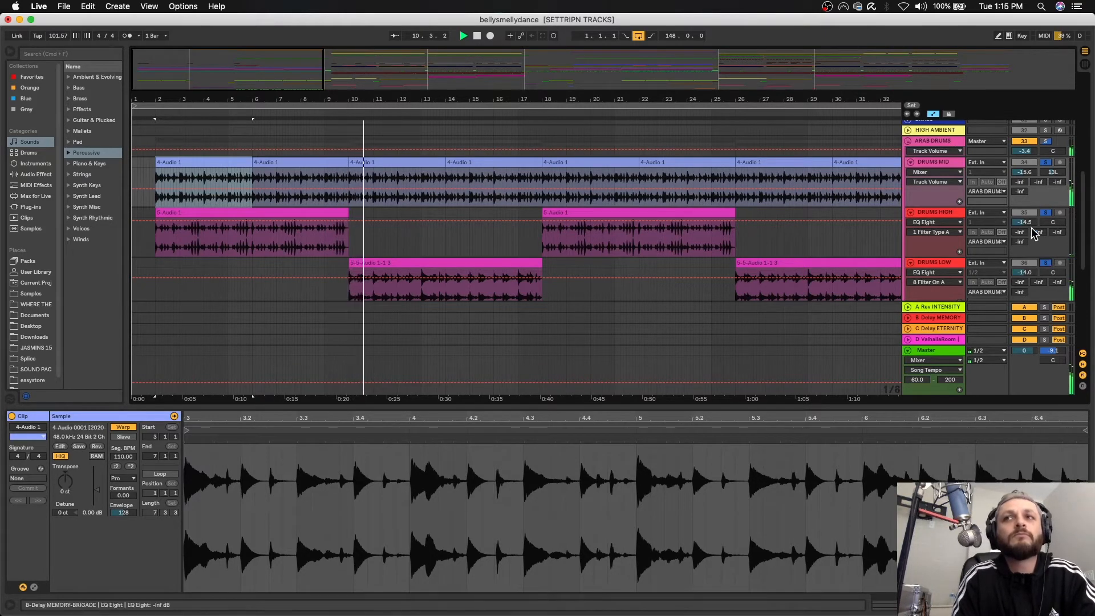
# Clear the solos on the DRUMS MID, HIGH and LOW tracks while playback continues
pyautogui.scroll(-2, 1038, 245)
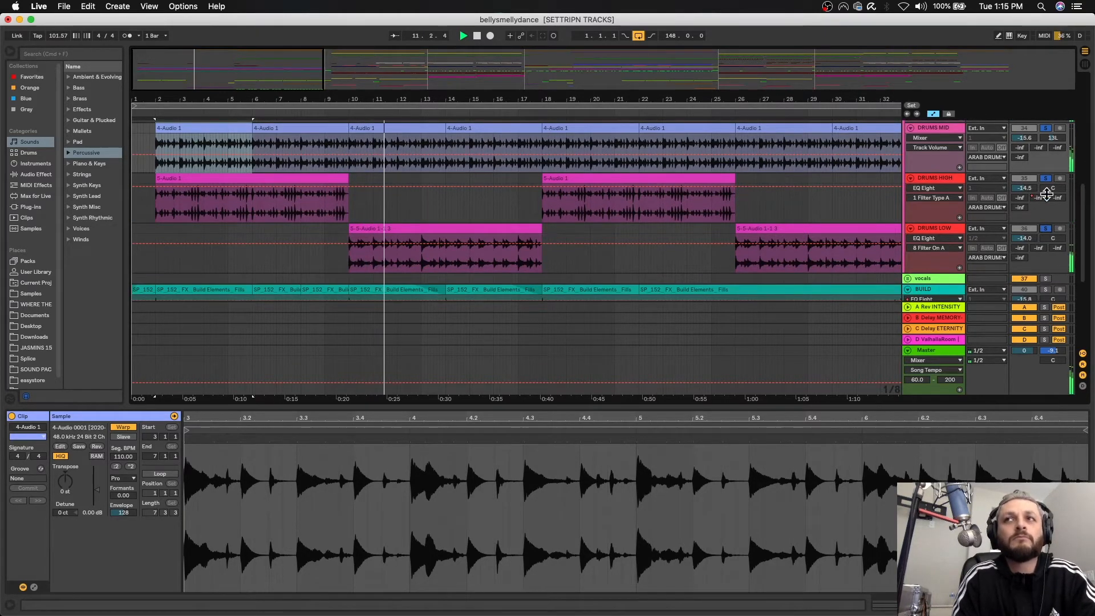
pyautogui.scroll(2, 1047, 194)
pyautogui.click(1047, 174)
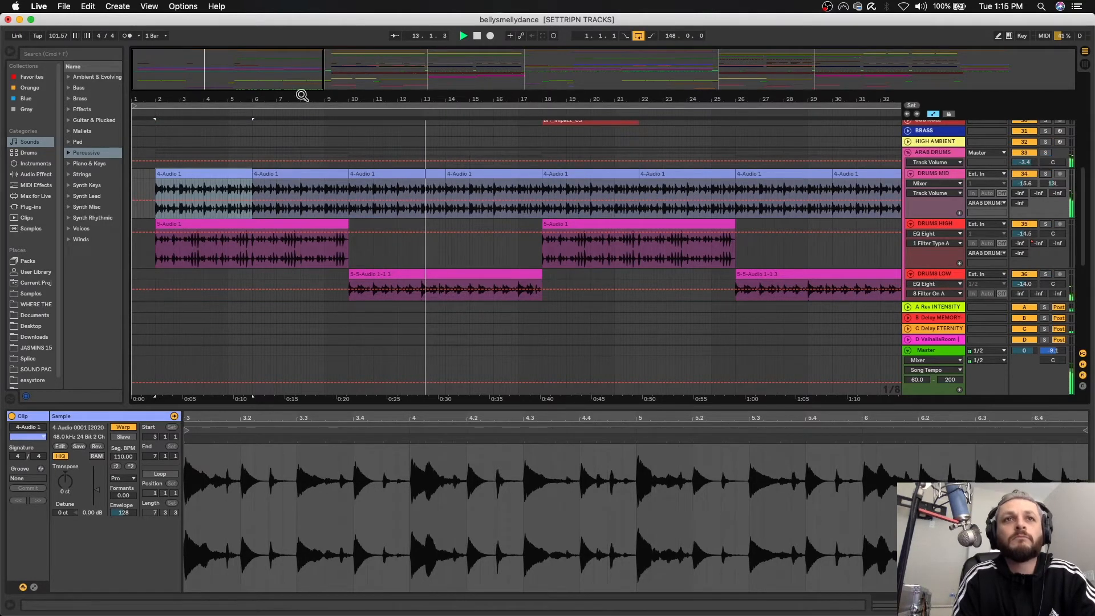
pyautogui.scroll(-5, 320, 197)
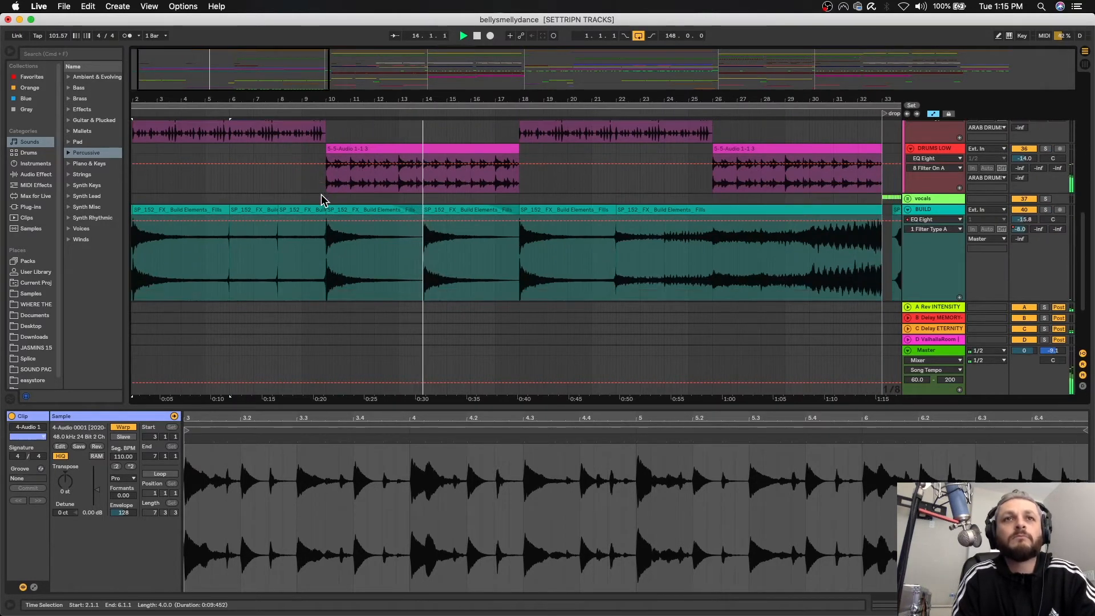
# Unfold the FXS group and expand its two KSHMR War Horn tracks, 55 and 56
pyautogui.scroll(-4, 320, 197)
pyautogui.scroll(-1, 323, 200)
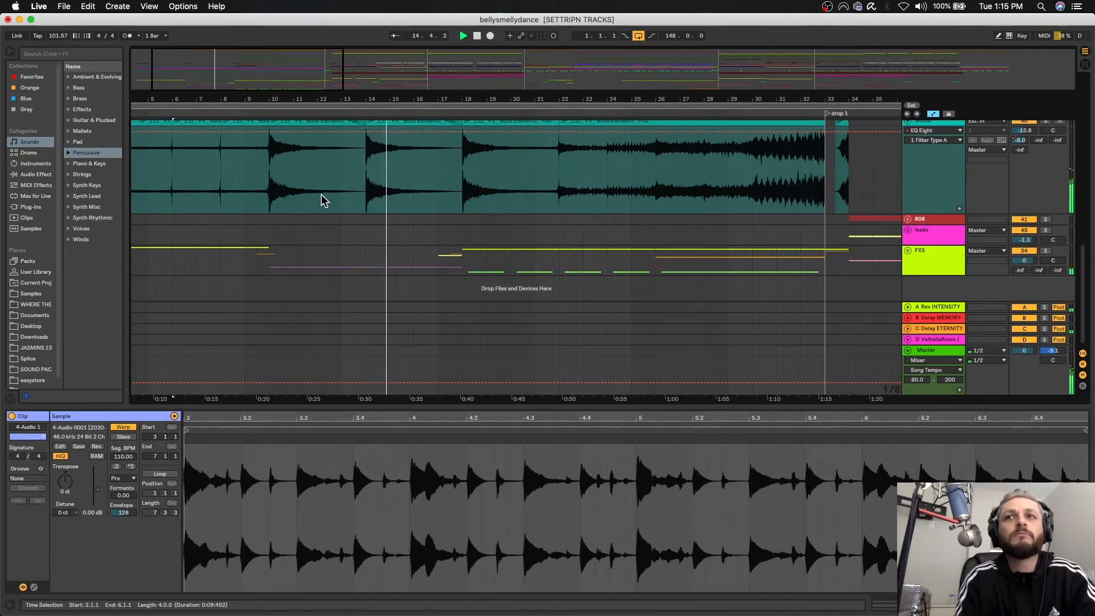
pyautogui.click(907, 252)
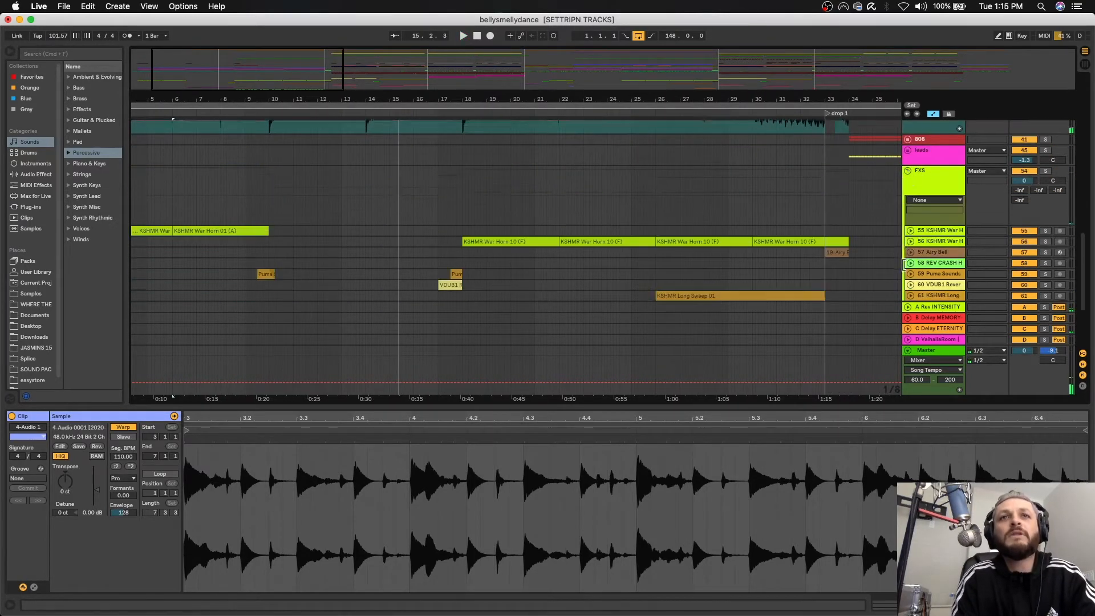
pyautogui.scroll(-5, 906, 261)
pyautogui.click(911, 196)
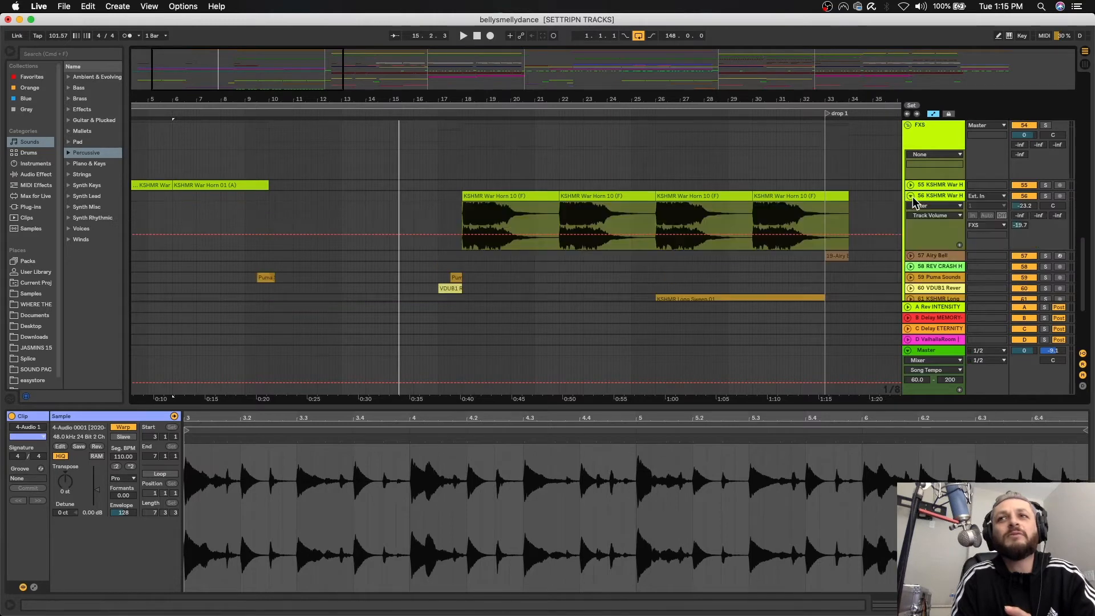
pyautogui.scroll(-1, 914, 203)
pyautogui.click(910, 163)
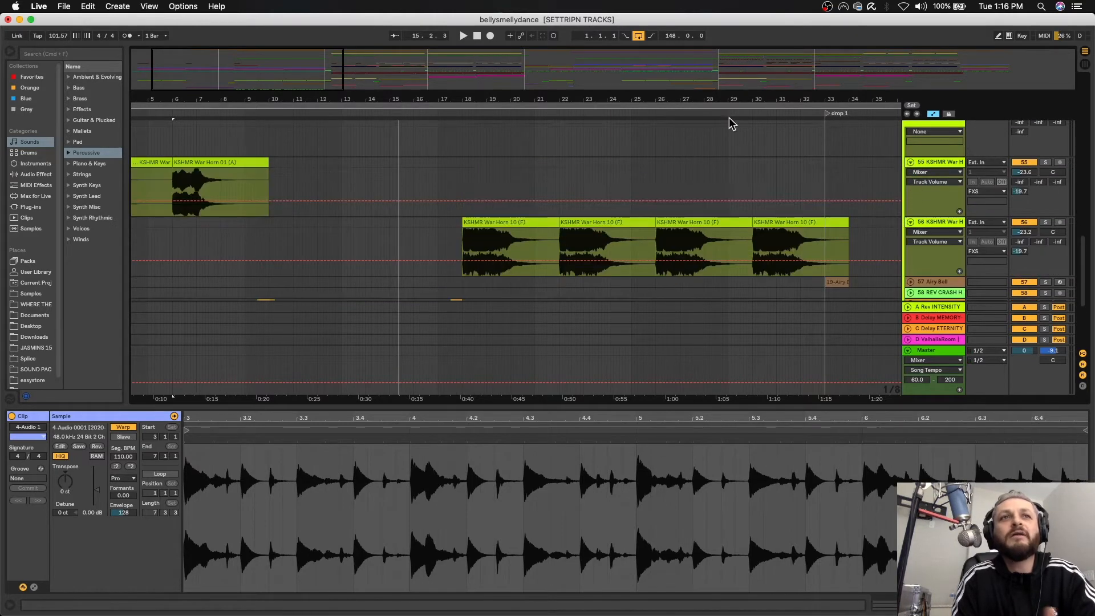
# Audition the first KSHMR War Horn 01 (A) clip in solo on track 55, clear the solo, and select the track's Auto Filter
pyautogui.hscroll(-3, 329, 161)
pyautogui.scroll(1, 329, 161)
pyautogui.click(196, 185)
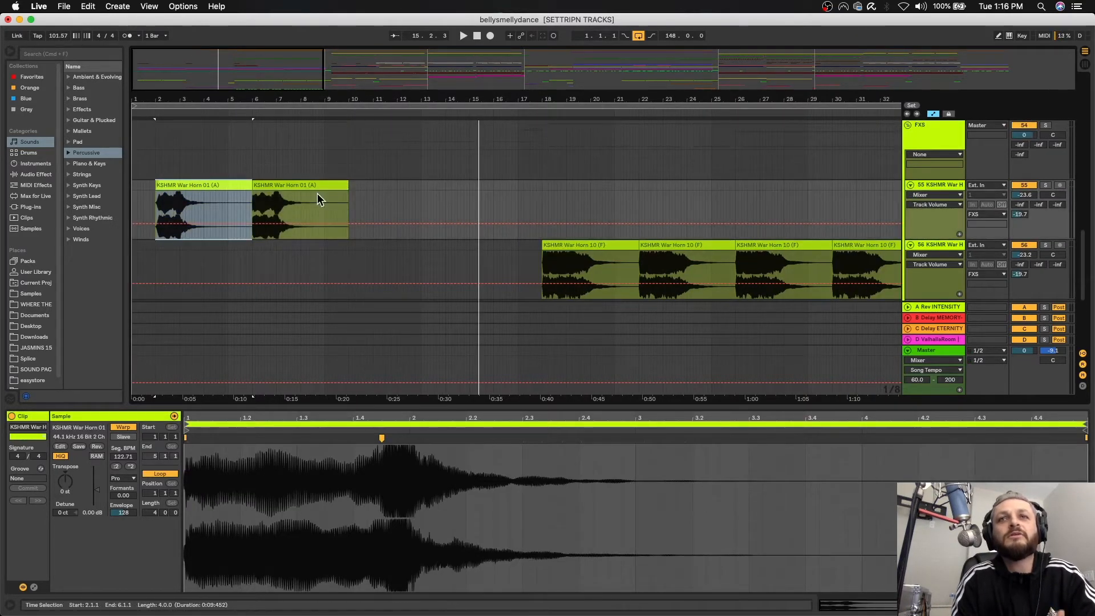
pyautogui.click(949, 184)
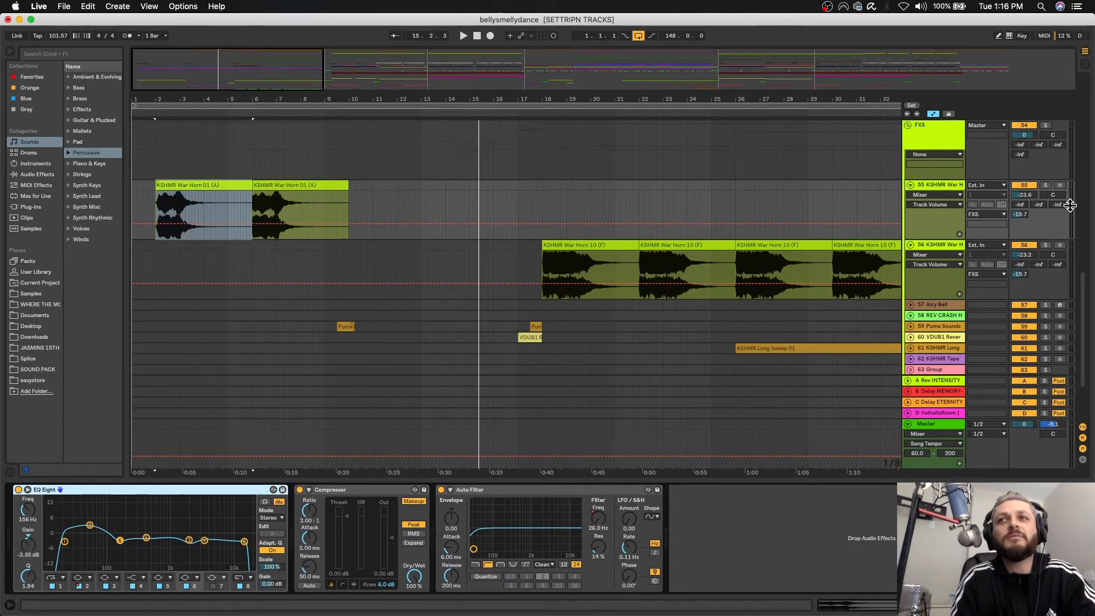
pyautogui.press('space')
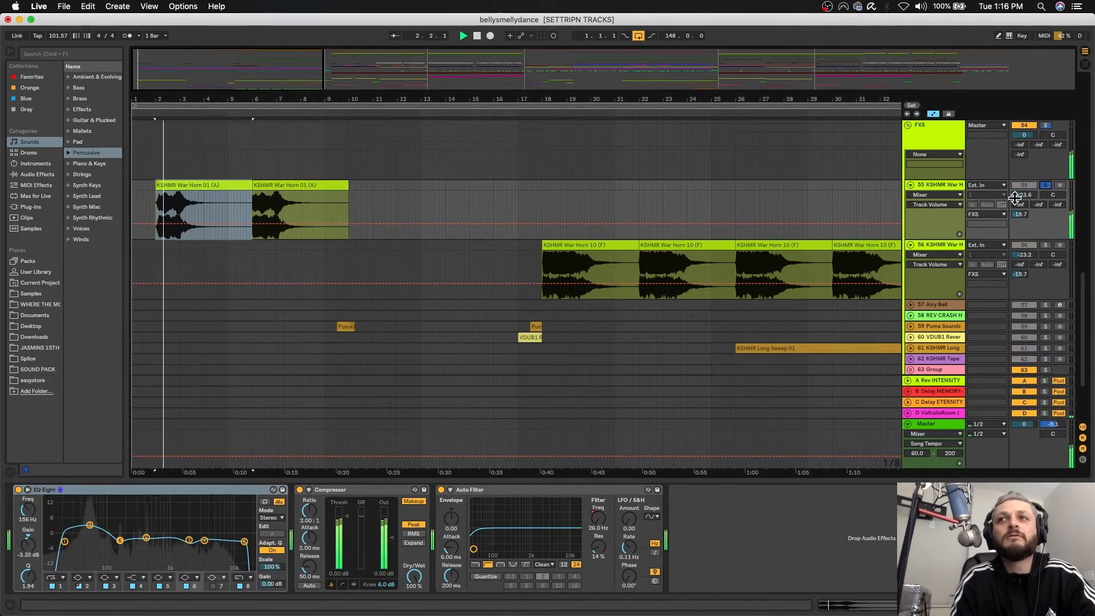
pyautogui.click(1046, 185)
pyautogui.click(1045, 186)
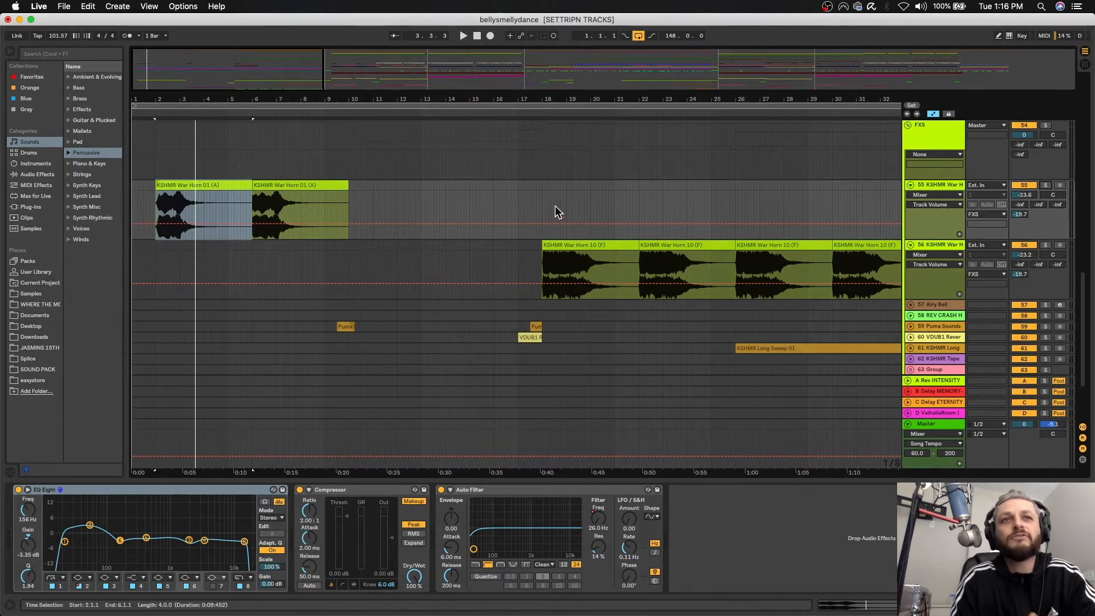
pyautogui.click(521, 490)
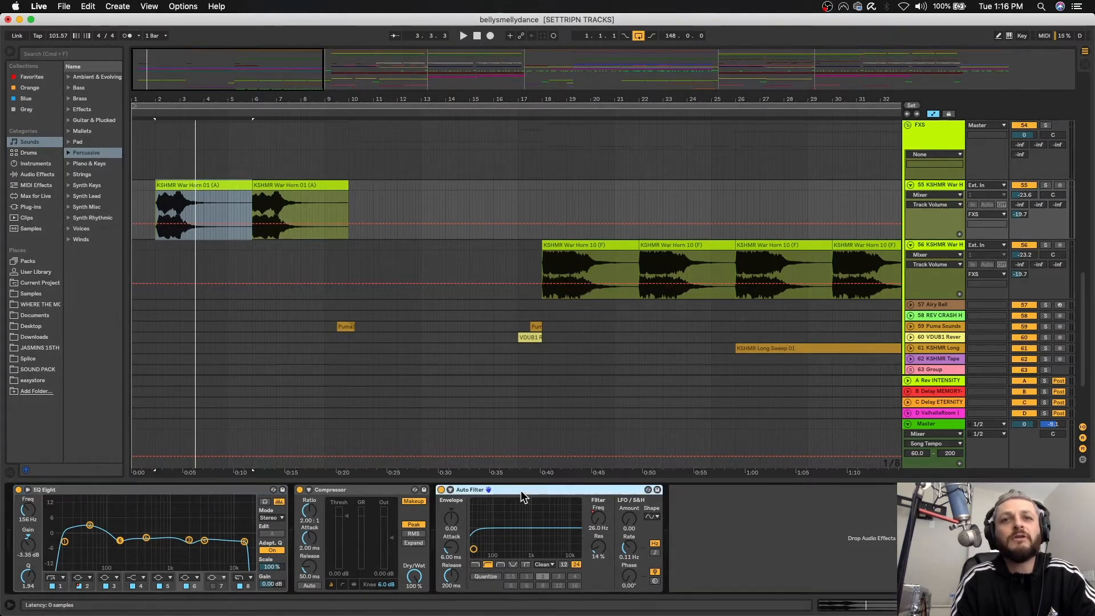
# Audition the first KSHMR War Horn 10 (F) clip in solo on track 56, then take the track out of solo
pyautogui.click(586, 247)
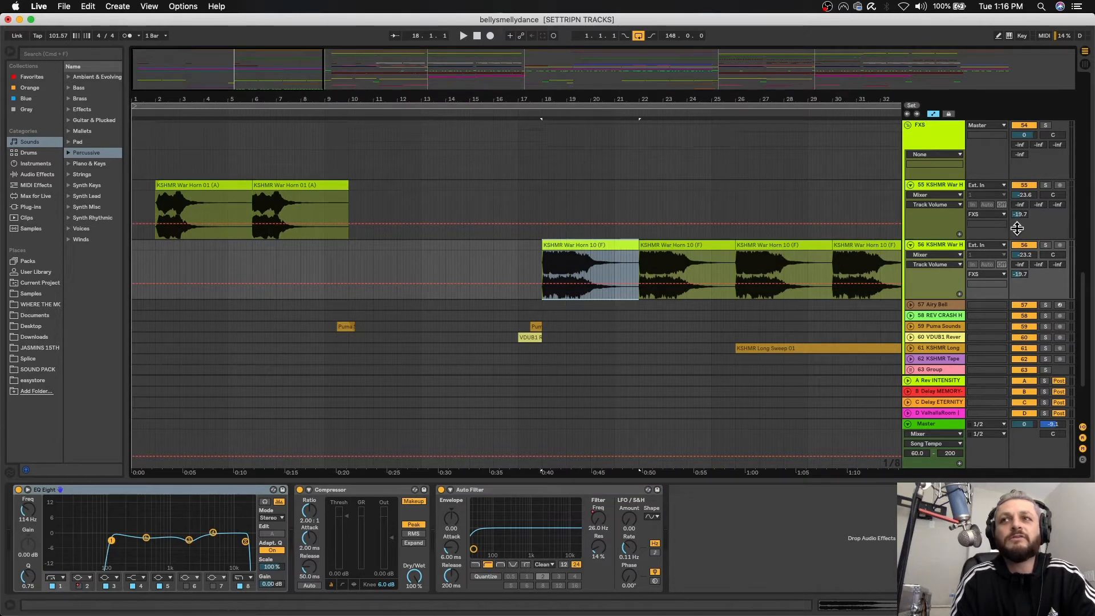
pyautogui.click(1045, 245)
pyautogui.press('space')
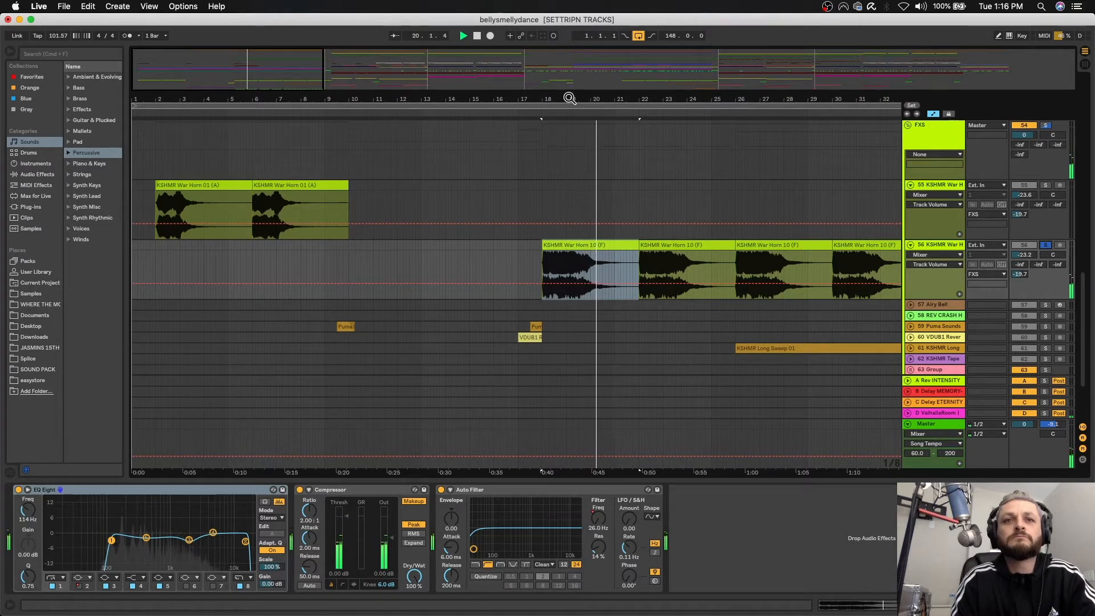
pyautogui.press('space')
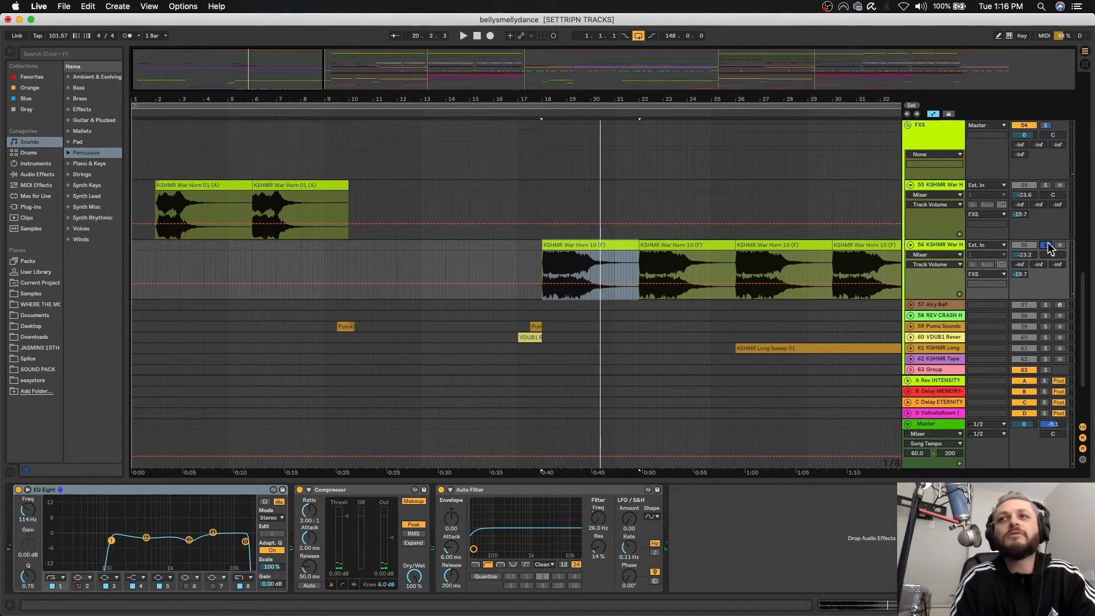
pyautogui.click(1047, 245)
# Expand the Puma Sounds track and audition its puma roar clip before bar 18 in solo, then clear the solo
pyautogui.scroll(-5, 575, 244)
pyautogui.hscroll(2, 575, 244)
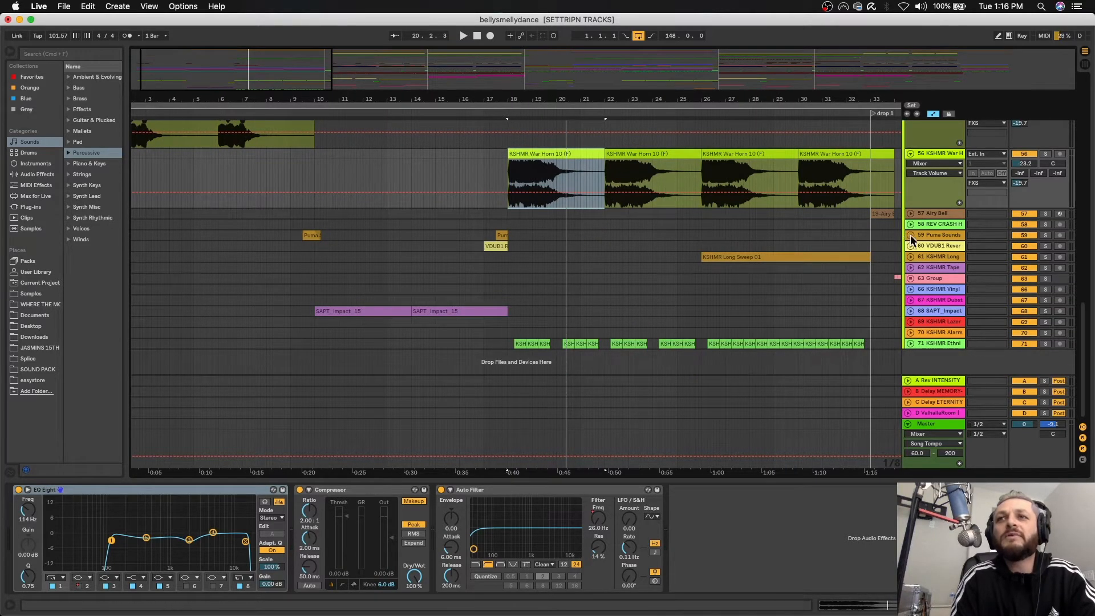
pyautogui.click(910, 235)
pyautogui.click(502, 235)
pyautogui.moveTo(501, 96); pyautogui.dragTo(501, 101)
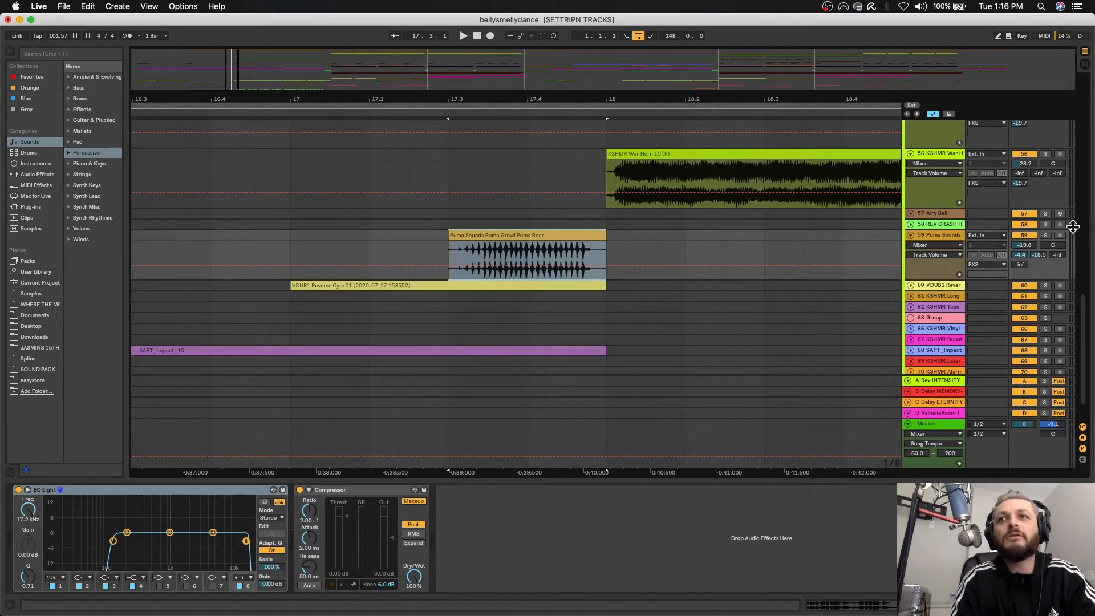
pyautogui.click(1045, 235)
pyautogui.press('space')
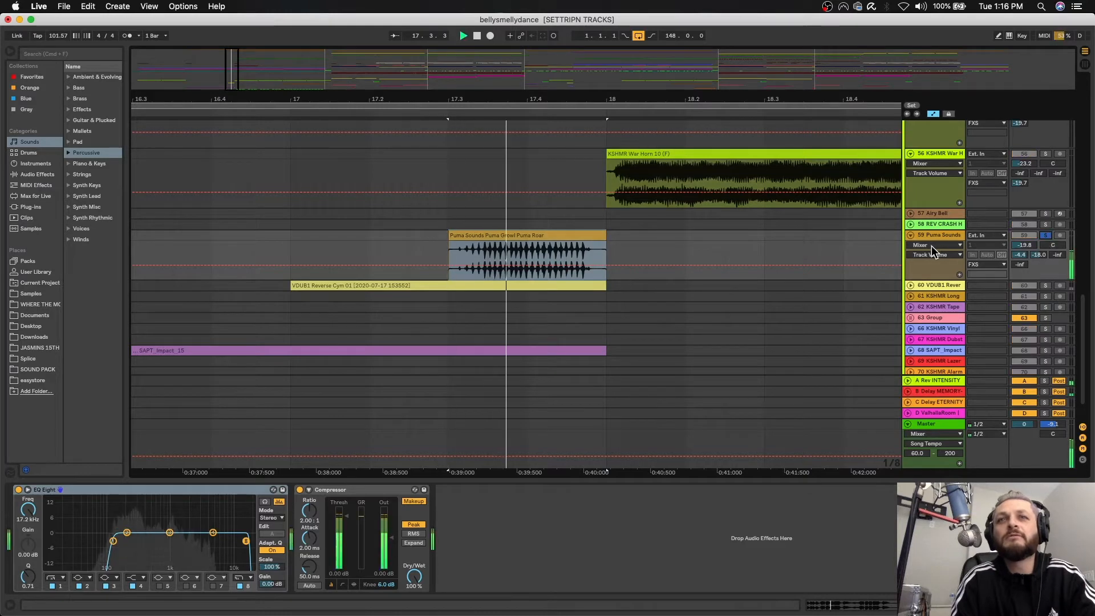
pyautogui.click(1046, 236)
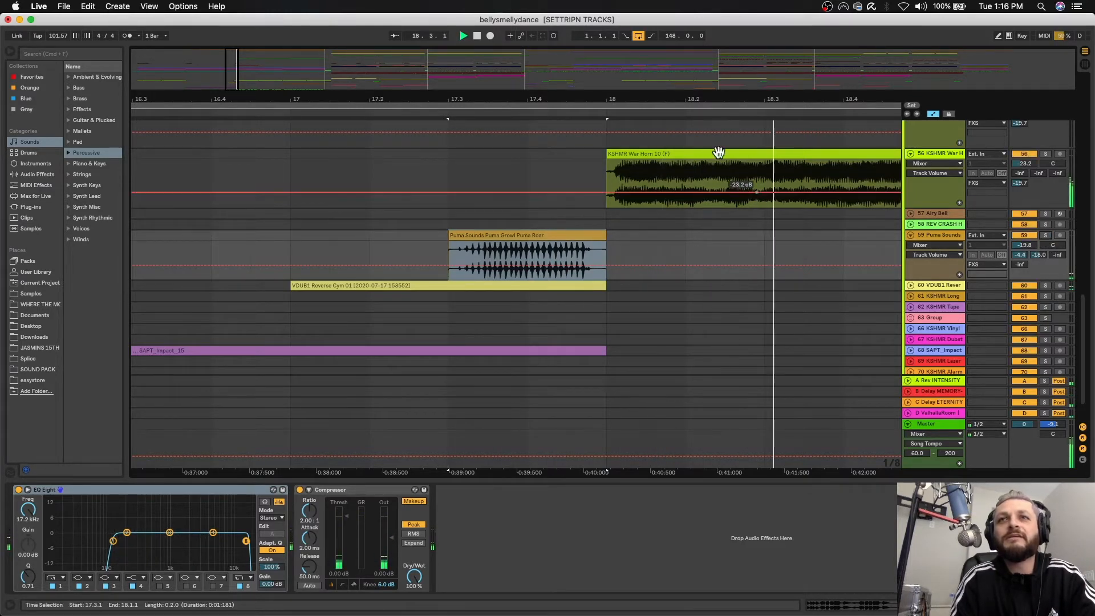
# Unfold the DRUMS group and bring the KICK LOW build track into view with the whole intro and drops
pyautogui.moveTo(620, 87); pyautogui.dragTo(334, 102)
pyautogui.scroll(5, 624, 267)
pyautogui.scroll(5, 349, 237)
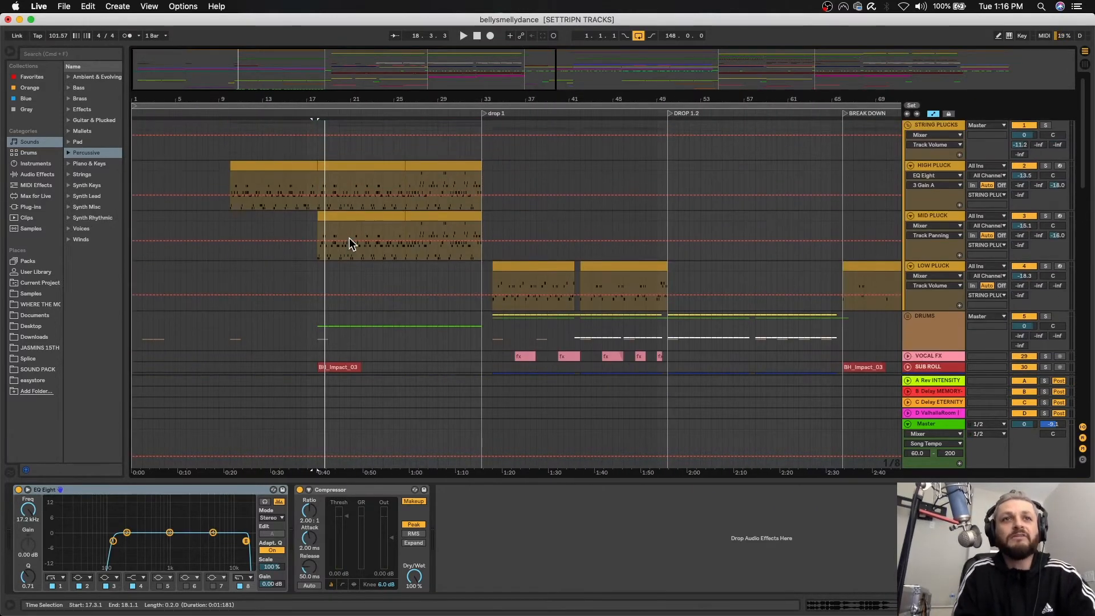
pyautogui.click(907, 317)
pyautogui.scroll(-10, 819, 265)
pyautogui.hscroll(3, 819, 265)
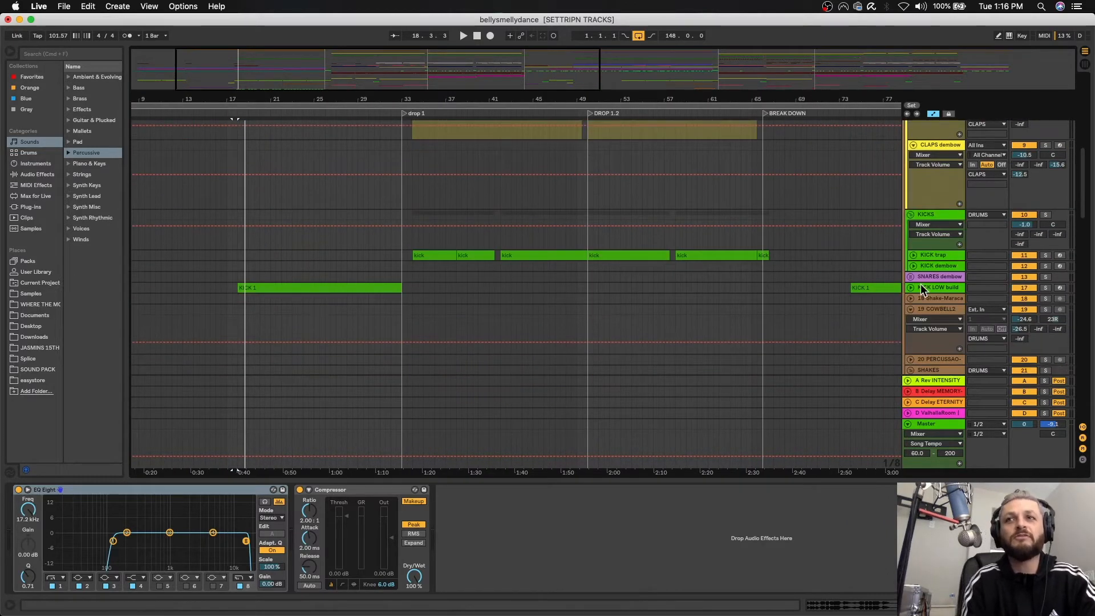
# Expand the KICK LOW build track and play its KICK 1 clip from bar 18, auditioning it in solo
pyautogui.moveTo(911, 294); pyautogui.dragTo(911, 332)
pyautogui.press('space')
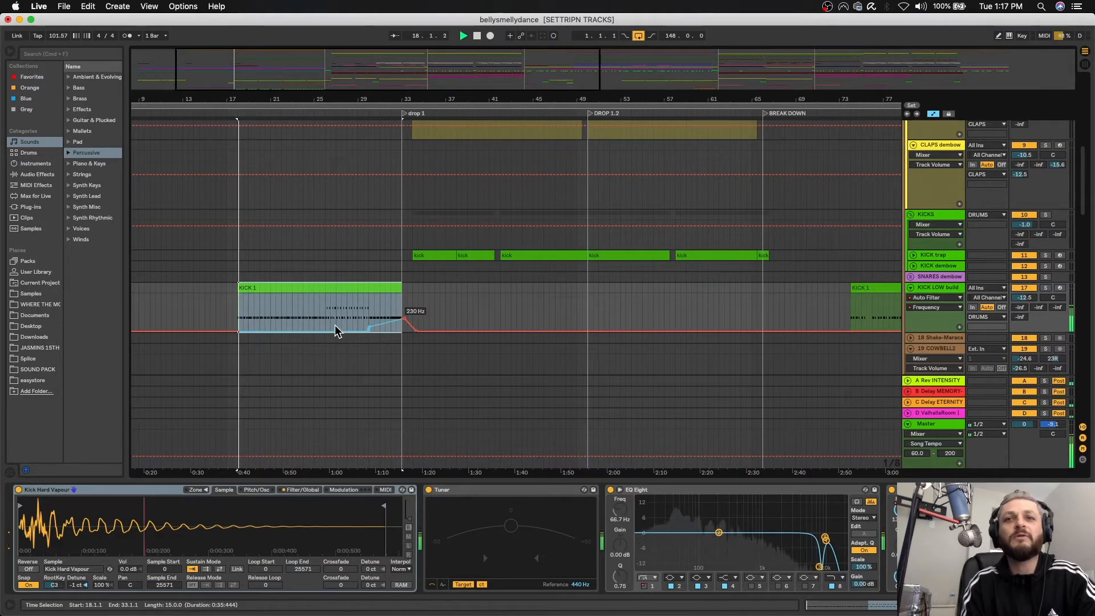
pyautogui.click(1046, 288)
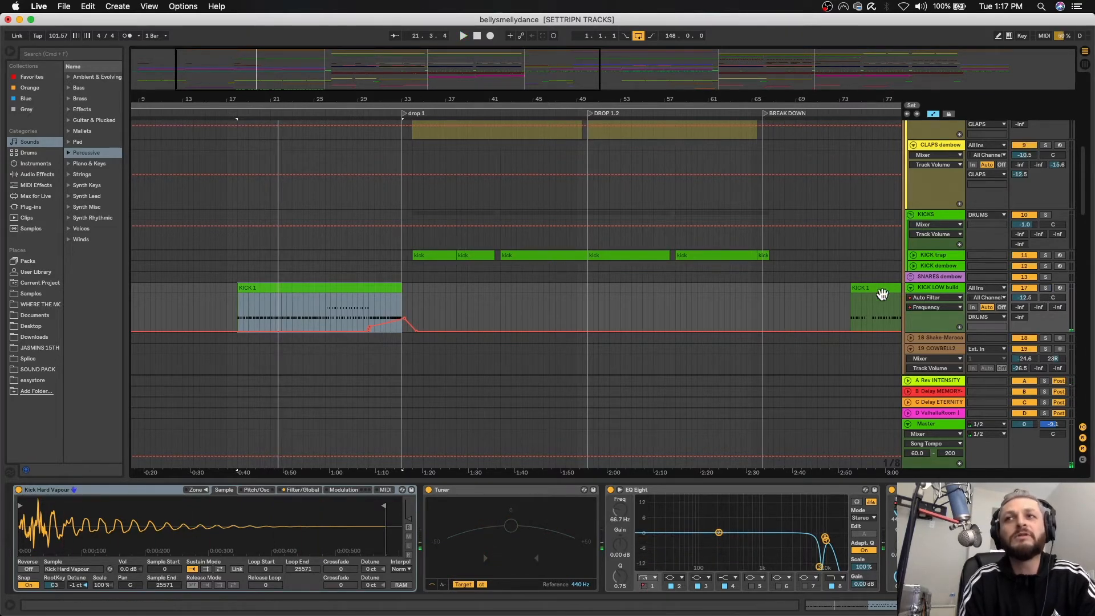
# Select the first BH_Impact_03 clip on the SUB ROLL track and play it in solo
pyautogui.scroll(-5, 872, 285)
pyautogui.scroll(-6, 872, 284)
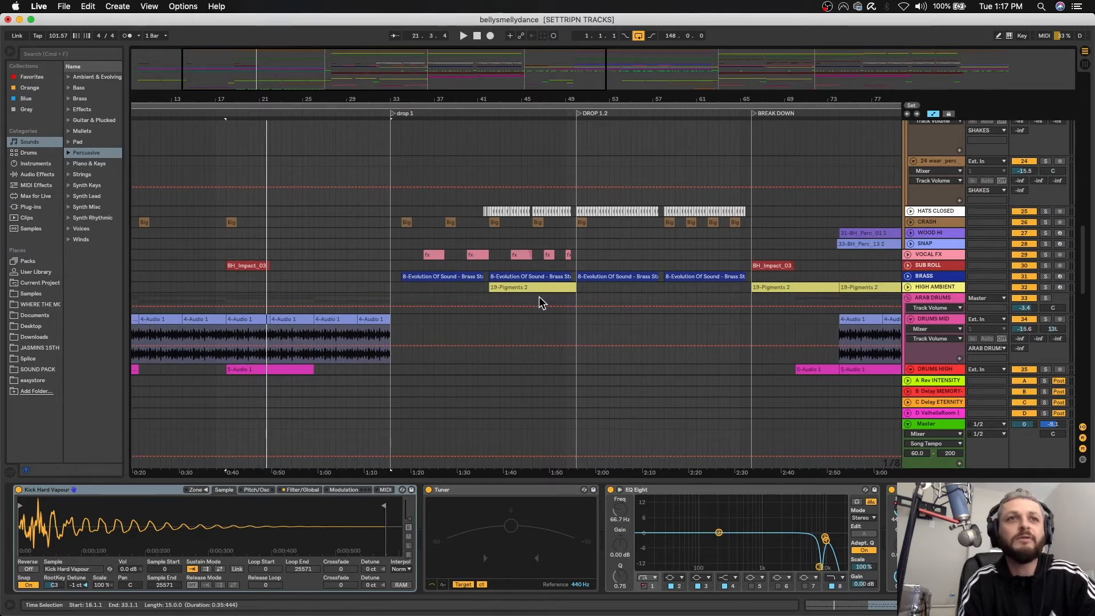
pyautogui.click(252, 264)
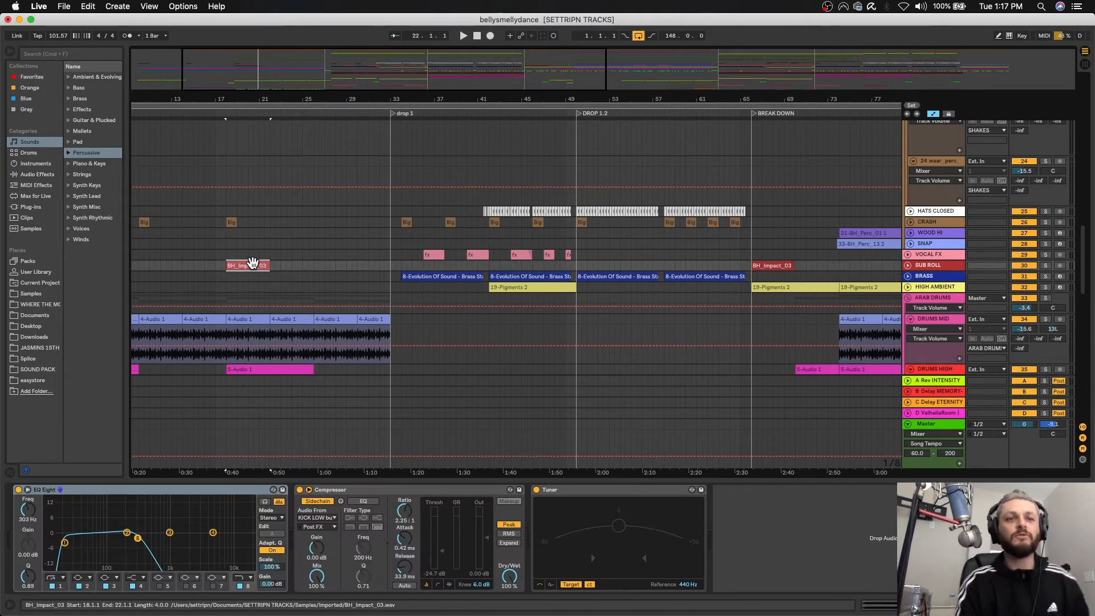
pyautogui.press('space')
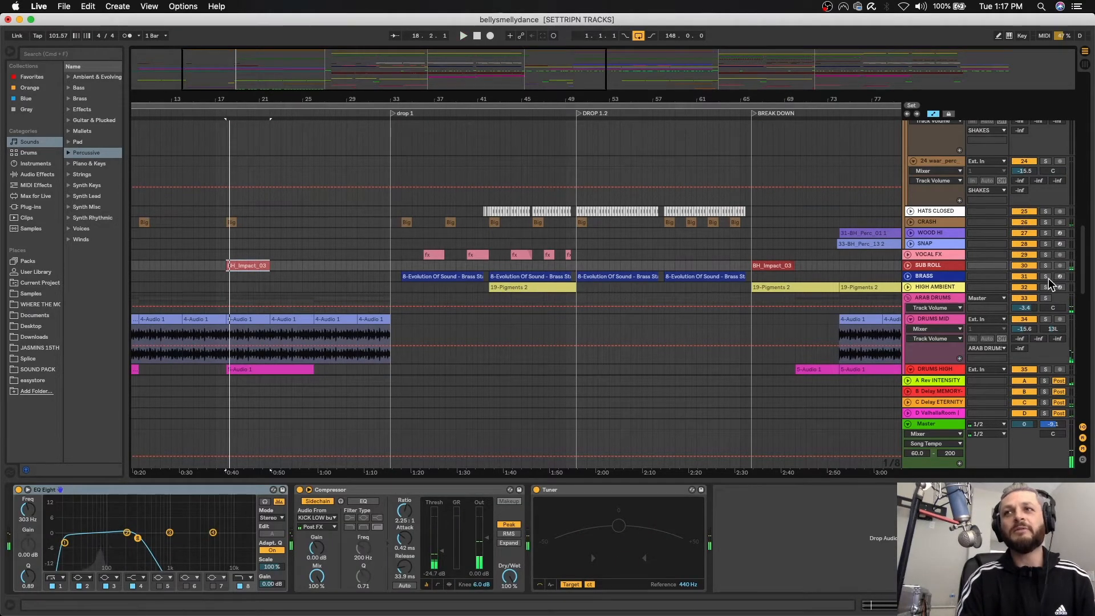
pyautogui.click(1045, 266)
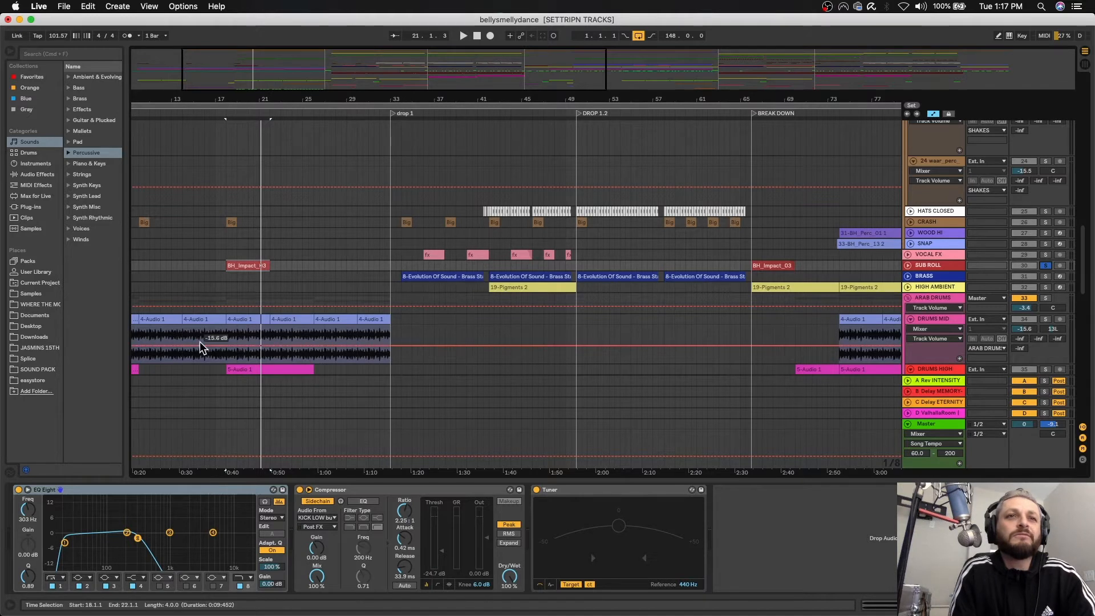
# Play the SUB ROLL impact with the full mix from bar 18, toggling its solo to compare
pyautogui.scroll(-3, 200, 341)
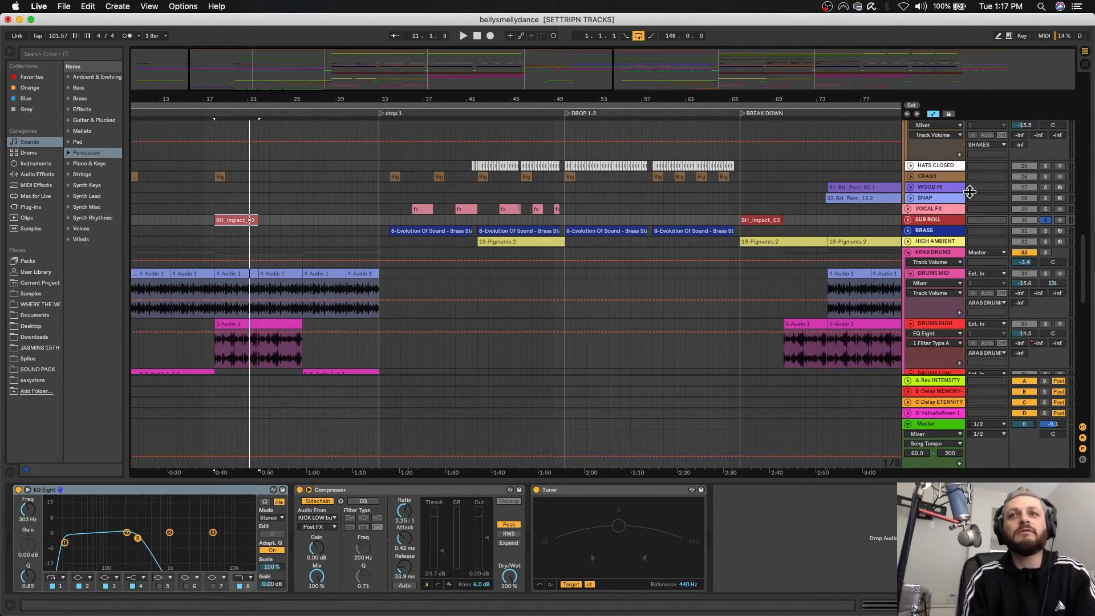
pyautogui.click(1046, 220)
pyautogui.press('space')
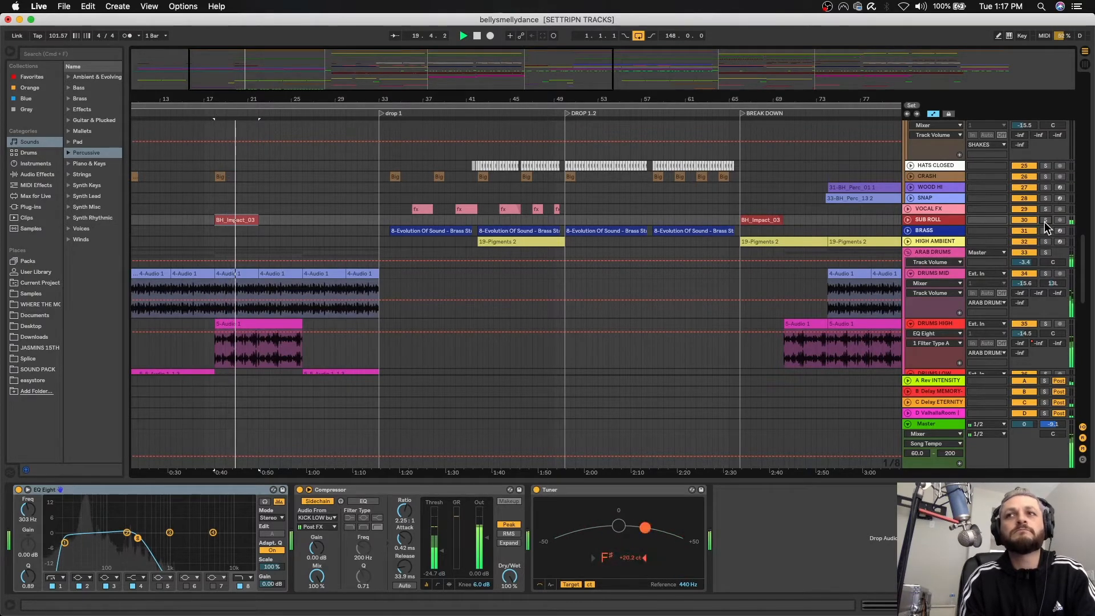
pyautogui.click(1045, 220)
# Play the BUILD track from bar 31 into drop 1, toggling its solo to hear it within the full mix
pyautogui.scroll(-10, 551, 296)
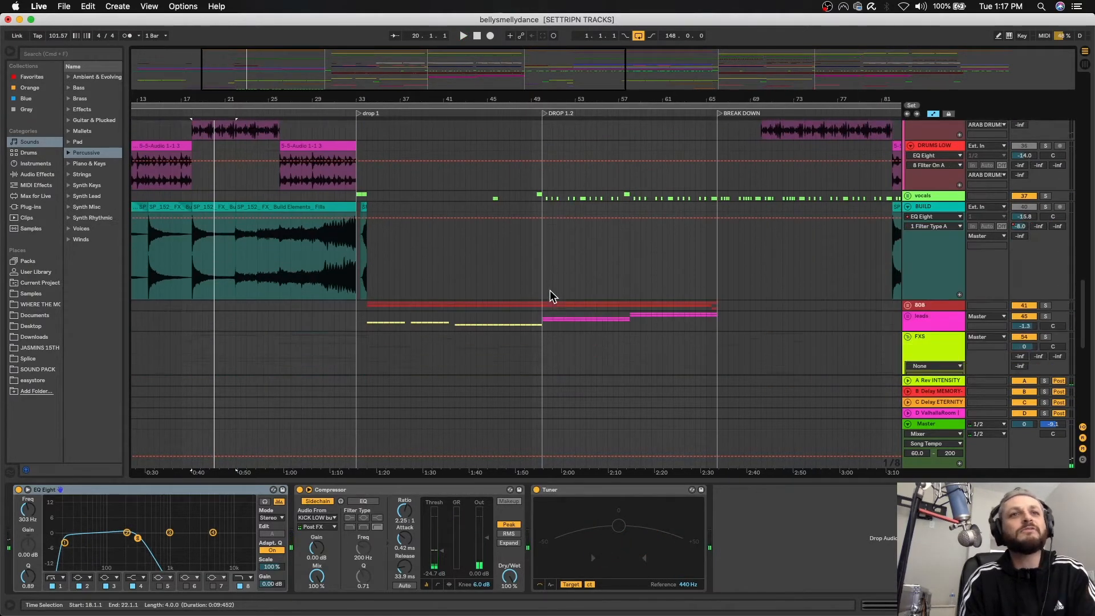
pyautogui.click(314, 230)
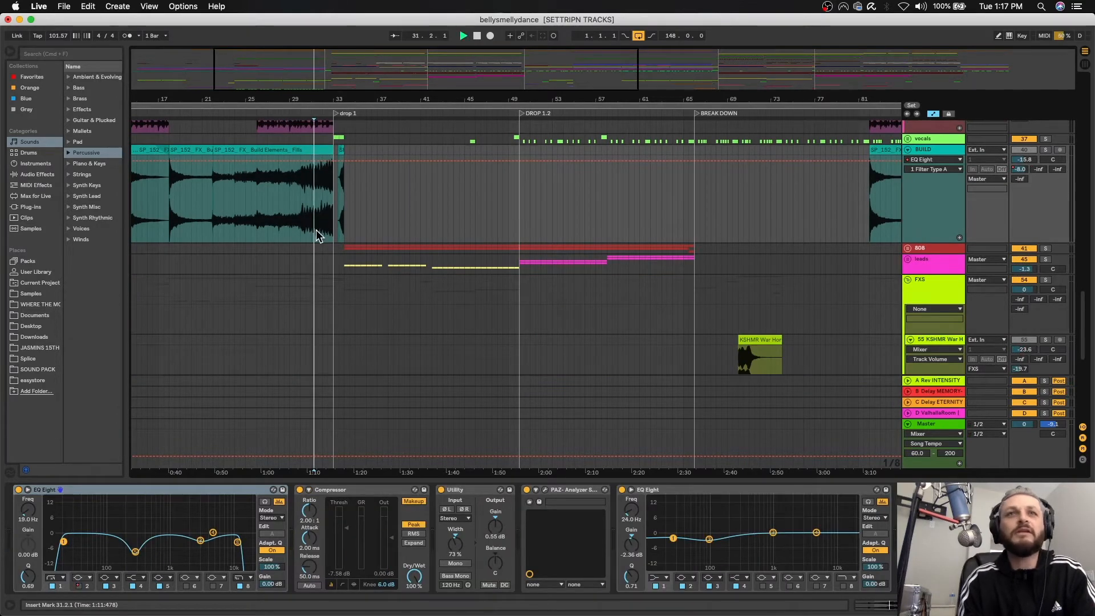
pyautogui.click(1046, 150)
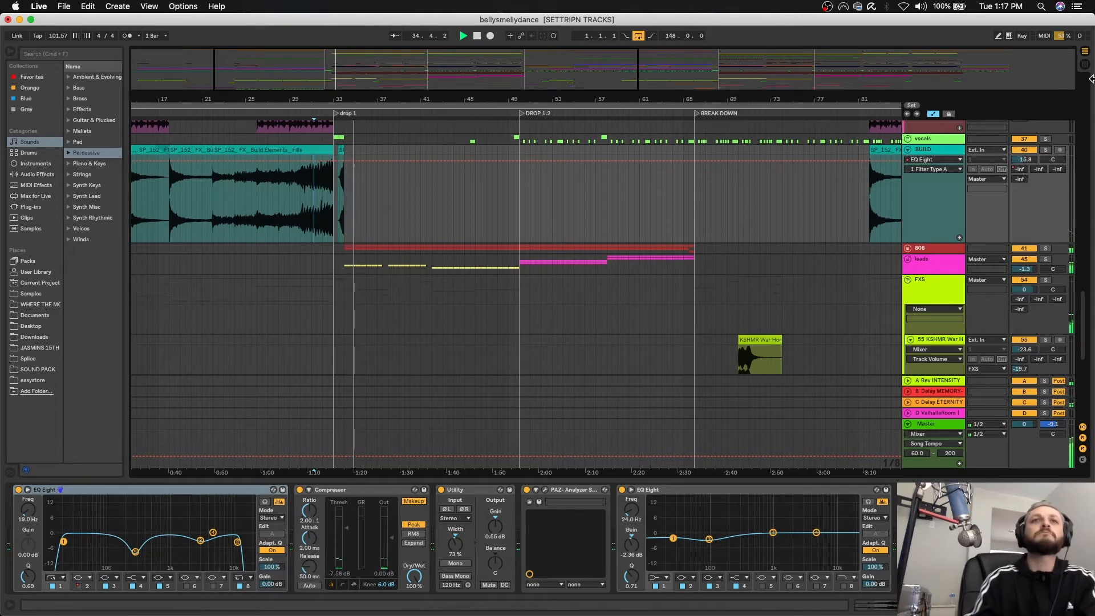
pyautogui.scroll(5, 793, 225)
pyautogui.hscroll(3, 793, 225)
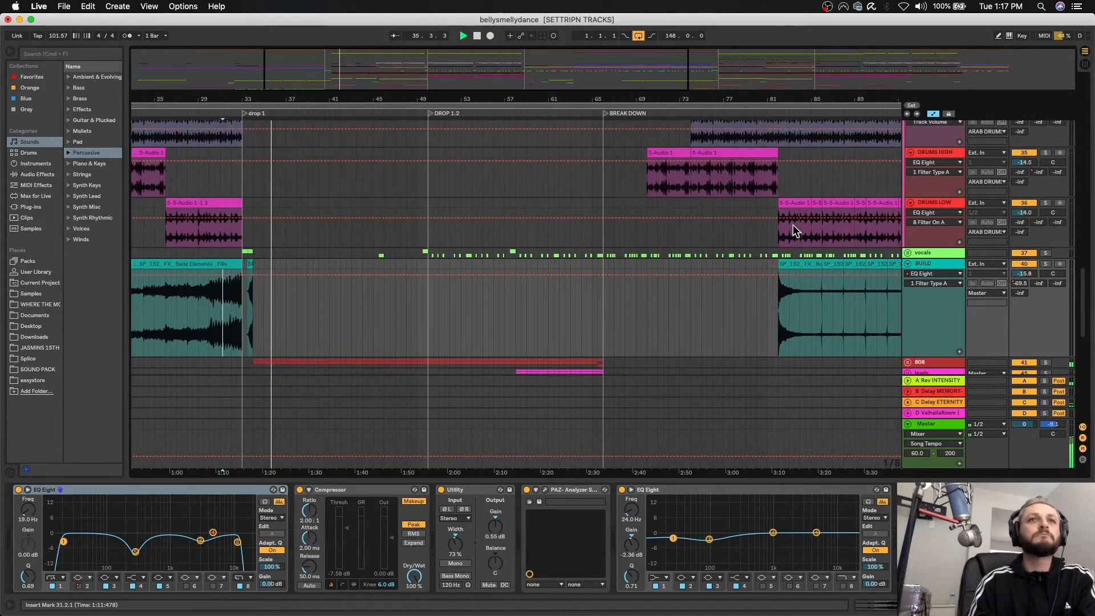
pyautogui.scroll(2, 793, 225)
pyautogui.hscroll(1, 792, 225)
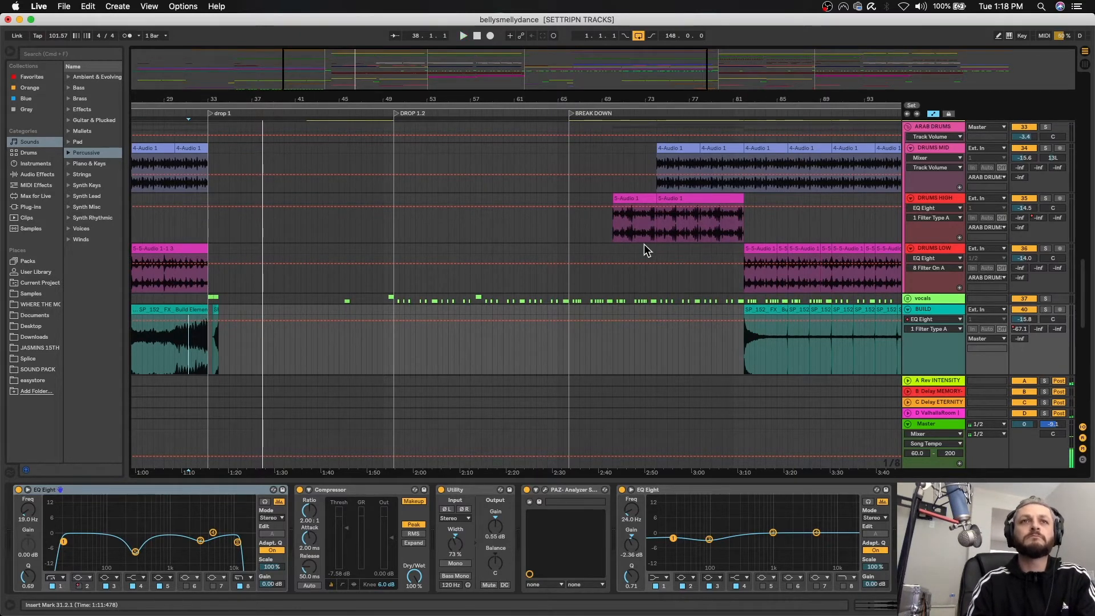
# Unfold the leads group and its SYNTH LEADS subgroup, and select the first SYNTH MID clip after the drop 1 marker
pyautogui.scroll(-4, 646, 250)
pyautogui.scroll(-6, 646, 250)
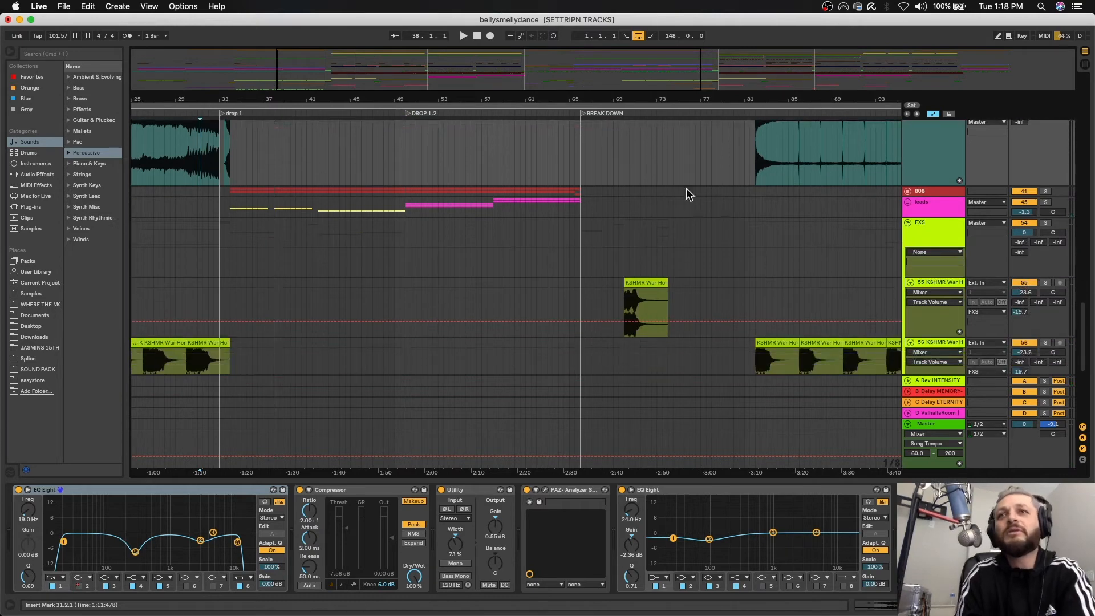
pyautogui.click(908, 203)
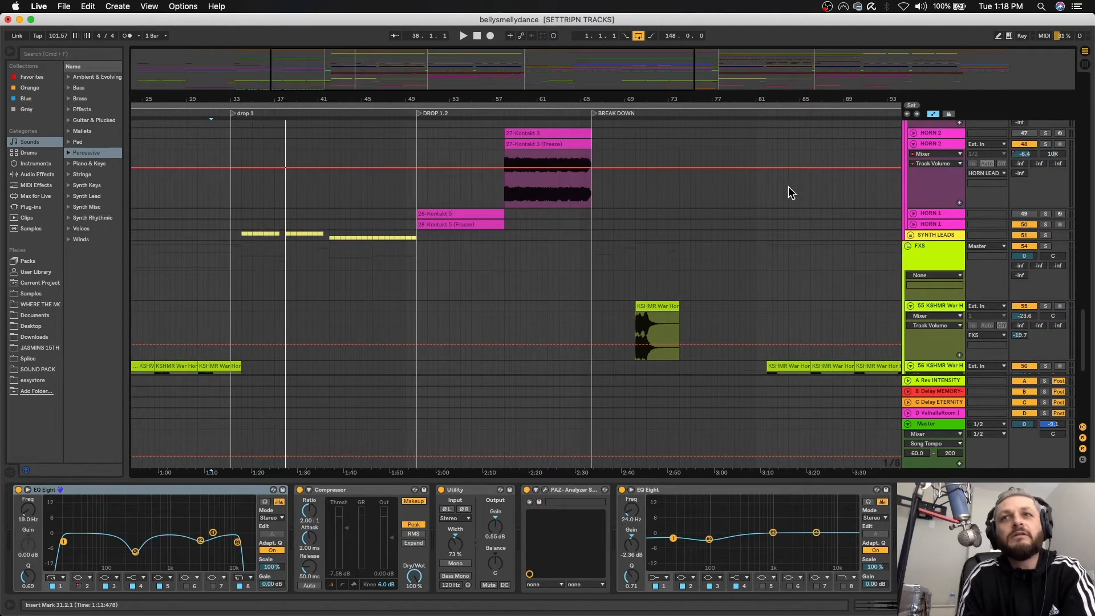
pyautogui.click(911, 236)
pyautogui.scroll(-3, 767, 234)
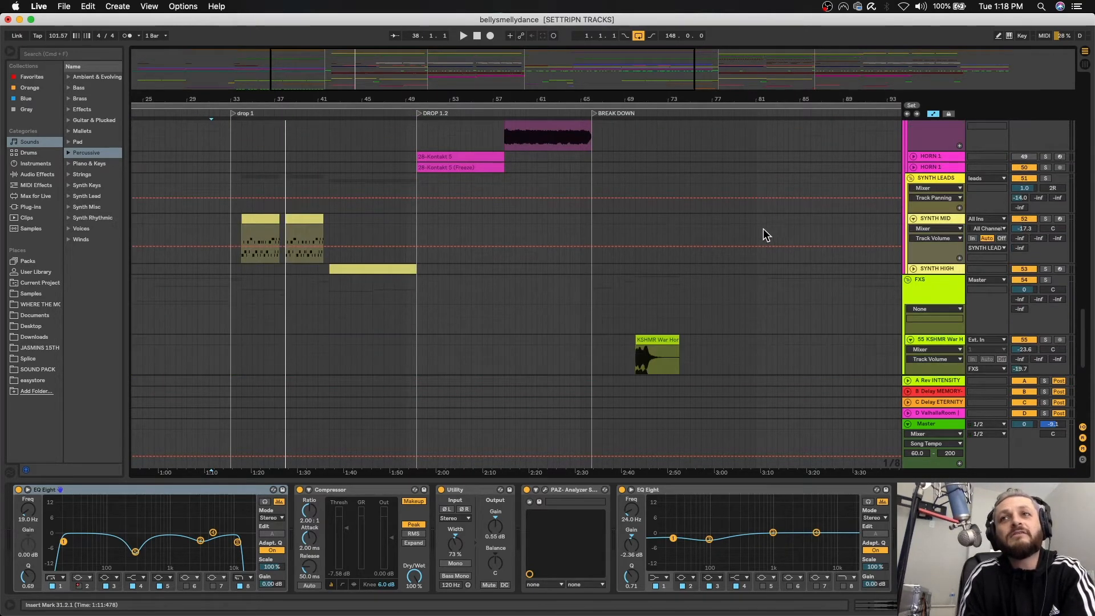
pyautogui.click(257, 217)
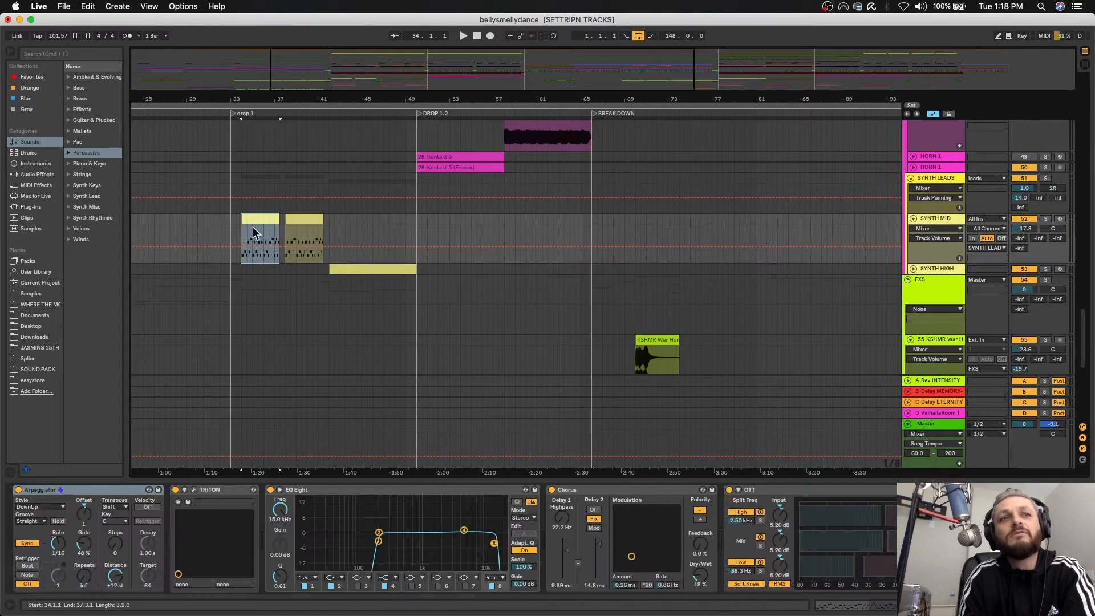
# View the TRITON synth and effects chain on SYNTH MID, and play its first drop 1 clip in solo and within the full mix
pyautogui.click(204, 489)
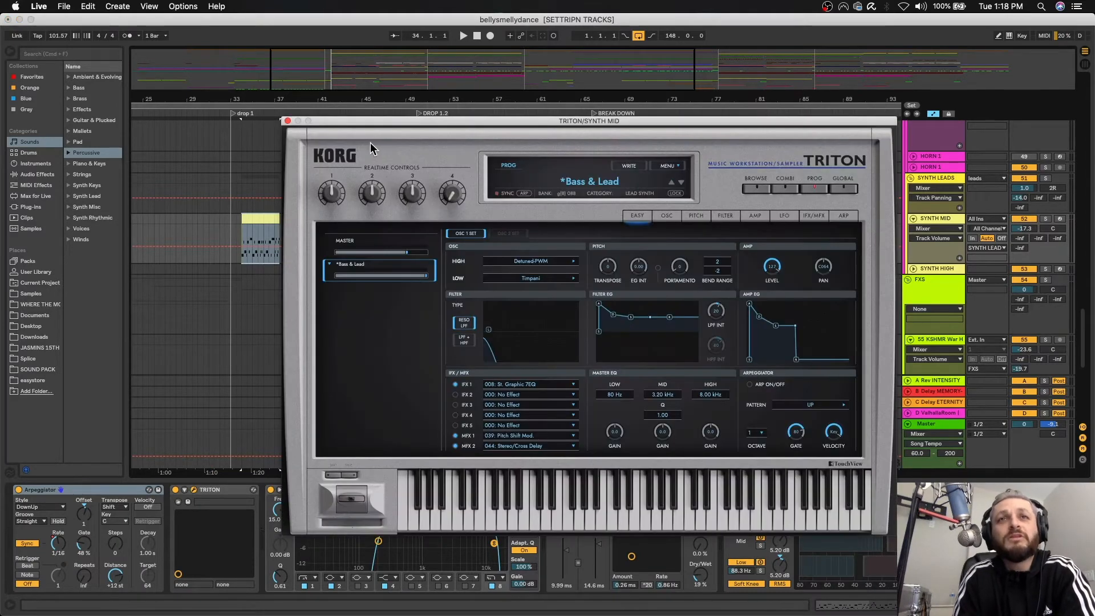
pyautogui.click(287, 120)
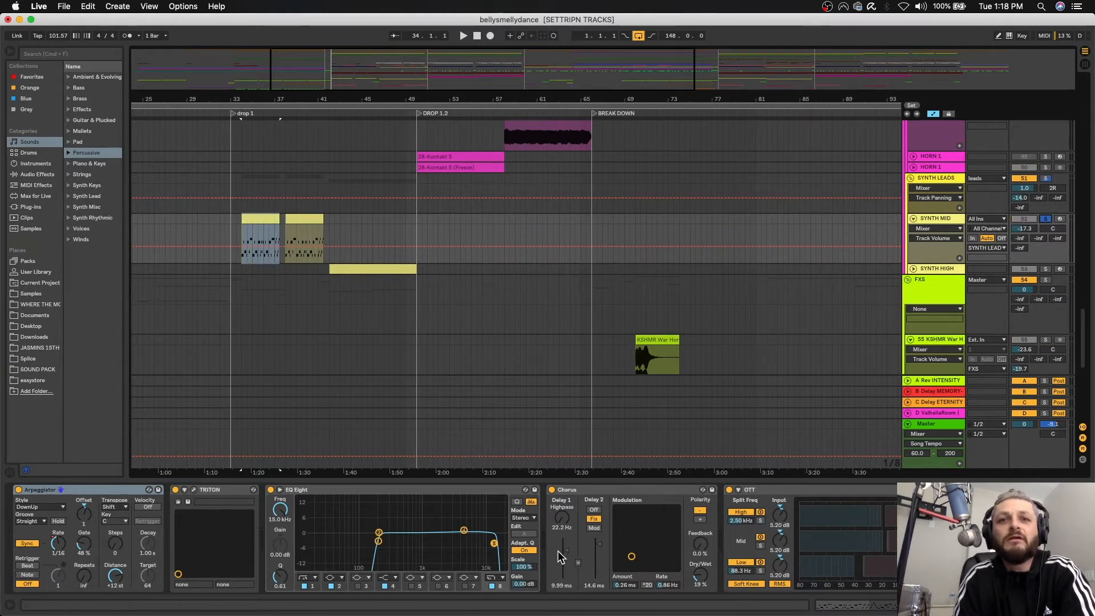
pyautogui.hscroll(5, 557, 551)
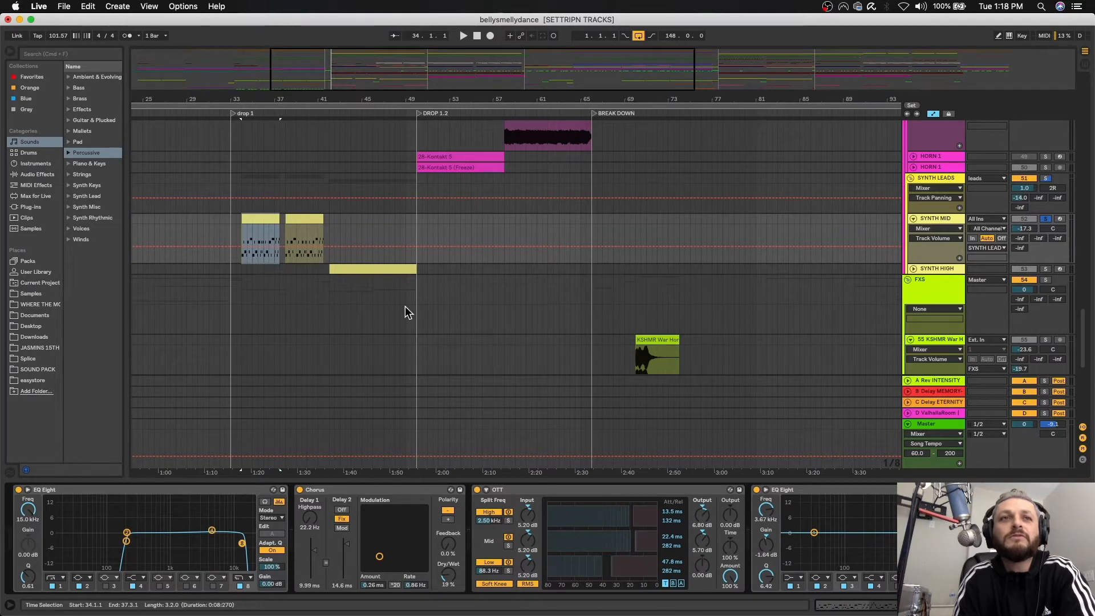
pyautogui.press('space')
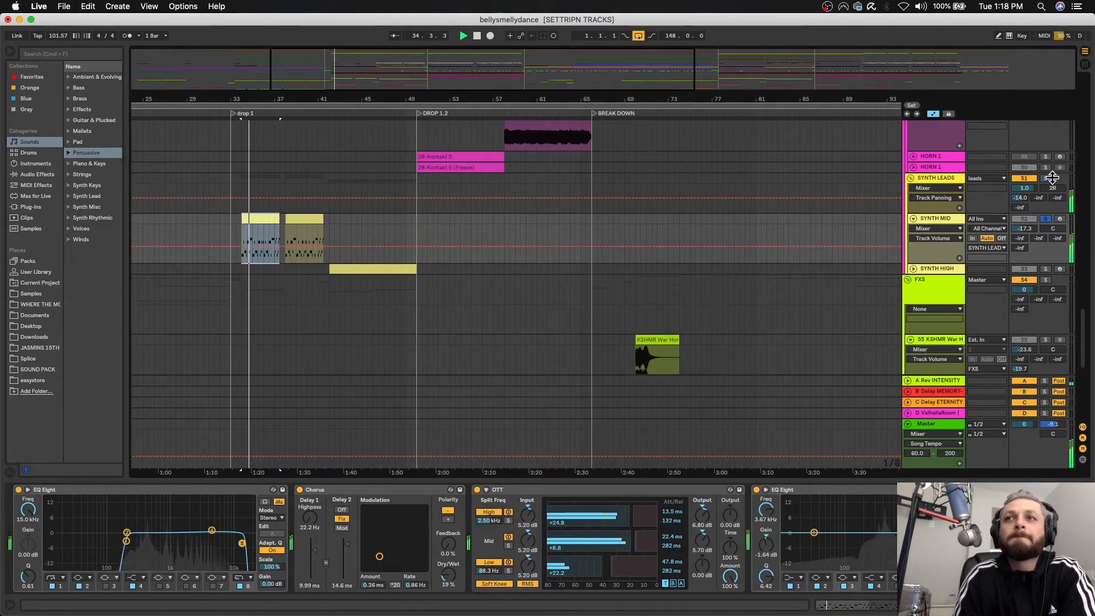
pyautogui.click(1046, 219)
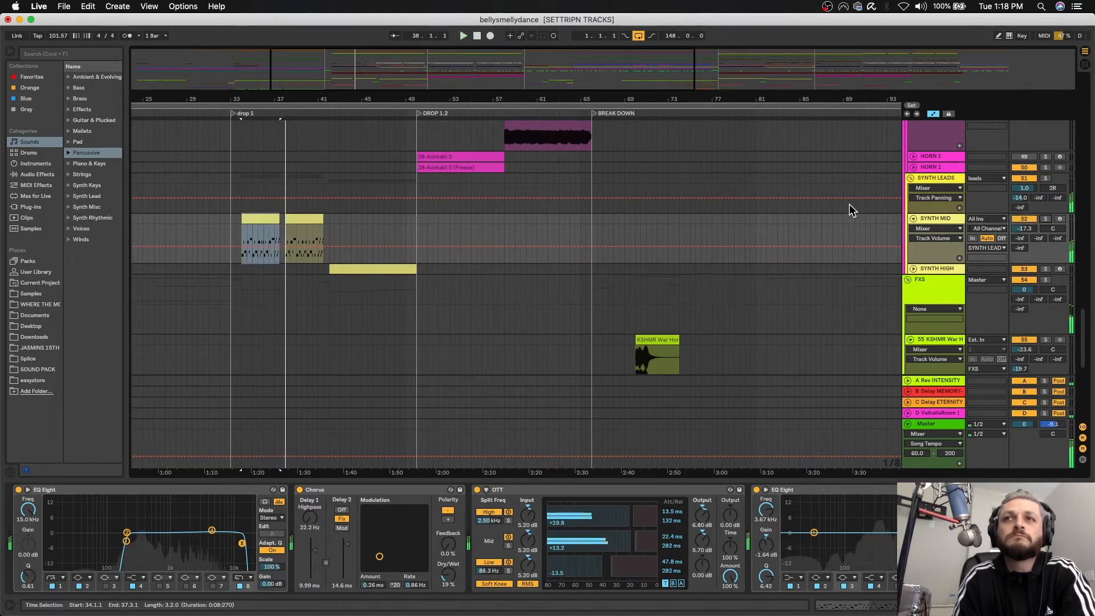
# Select the clip at bar 37 on the 67 KSHMR Dubst track, unfold the track and play the clip
pyautogui.scroll(-10, 597, 265)
pyautogui.hscroll(-2, 408, 287)
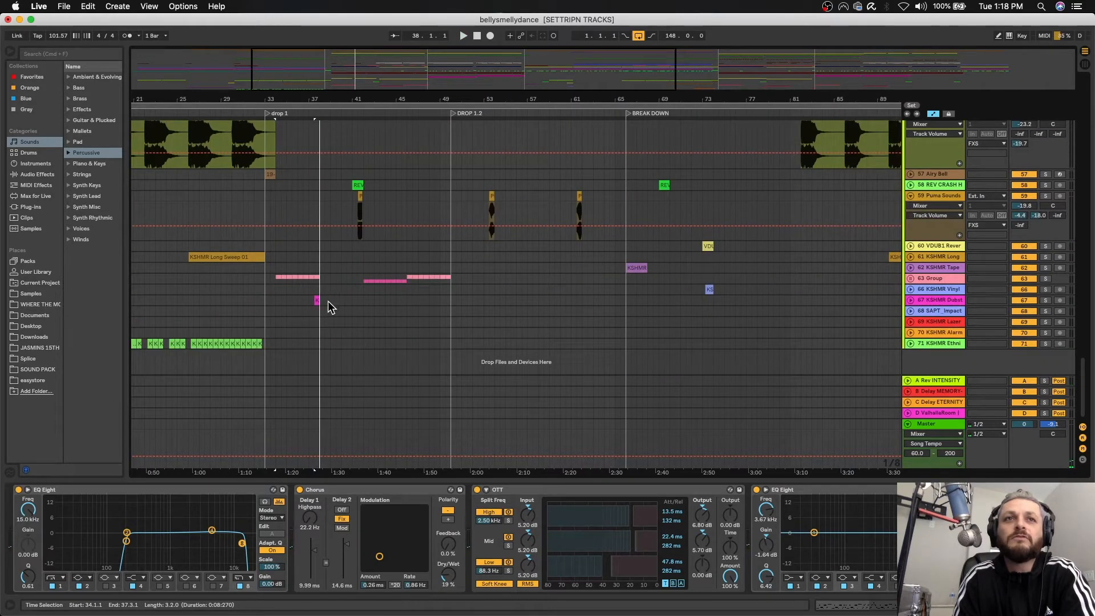
pyautogui.click(317, 301)
pyautogui.click(919, 302)
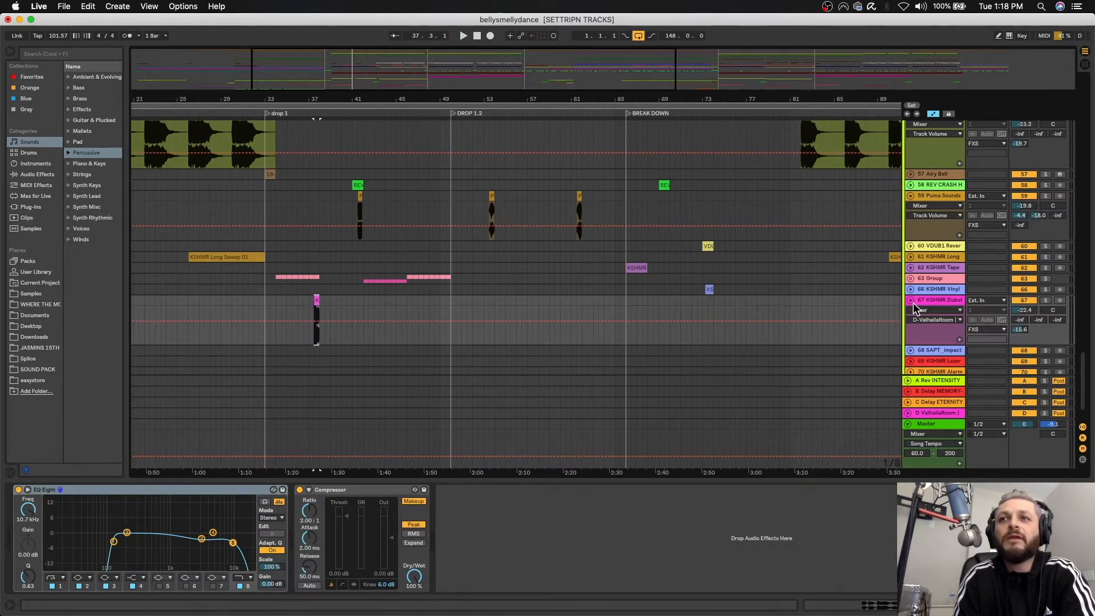
pyautogui.press('space')
pyautogui.press('space')
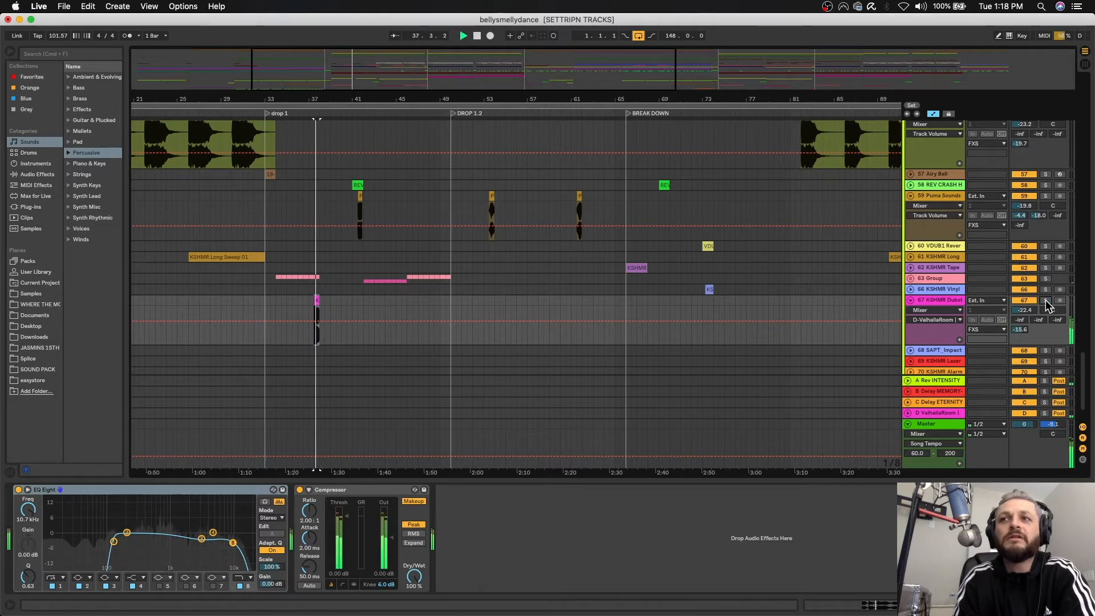
# Unfold the 808 group and its first track, and select the track's opening clip in drop 1
pyautogui.scroll(15, 634, 337)
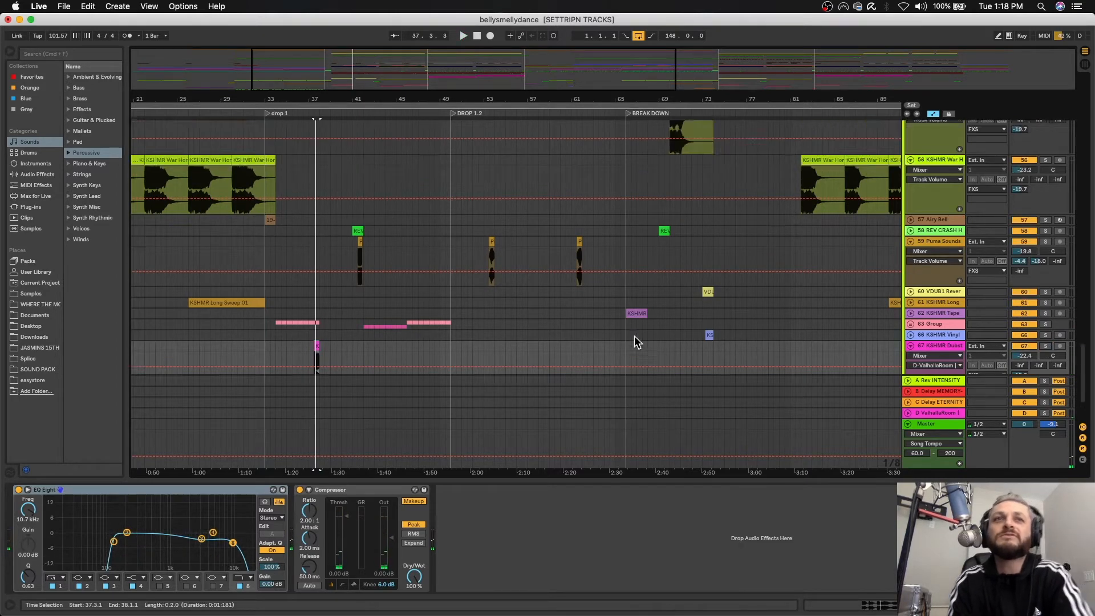
pyautogui.scroll(-3, 683, 314)
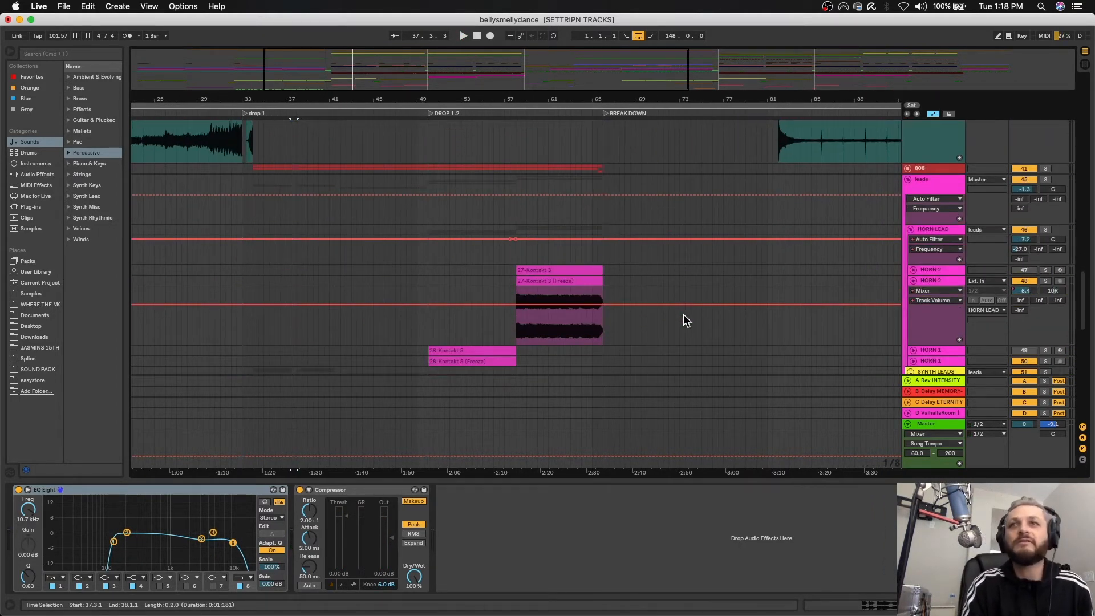
pyautogui.scroll(1, 683, 313)
pyautogui.click(908, 179)
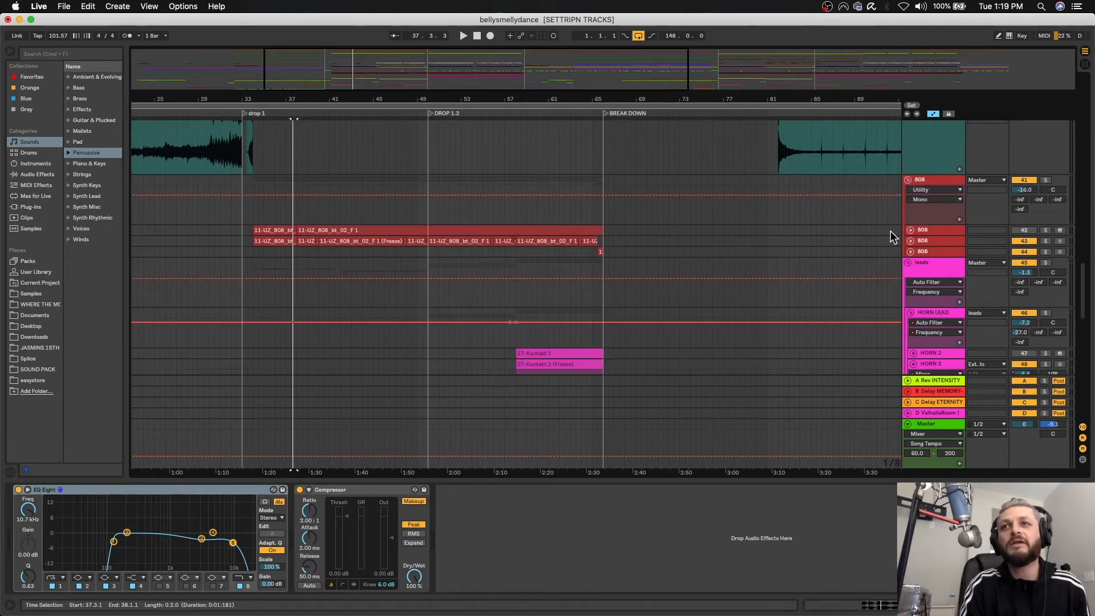
pyautogui.click(910, 230)
pyautogui.click(320, 228)
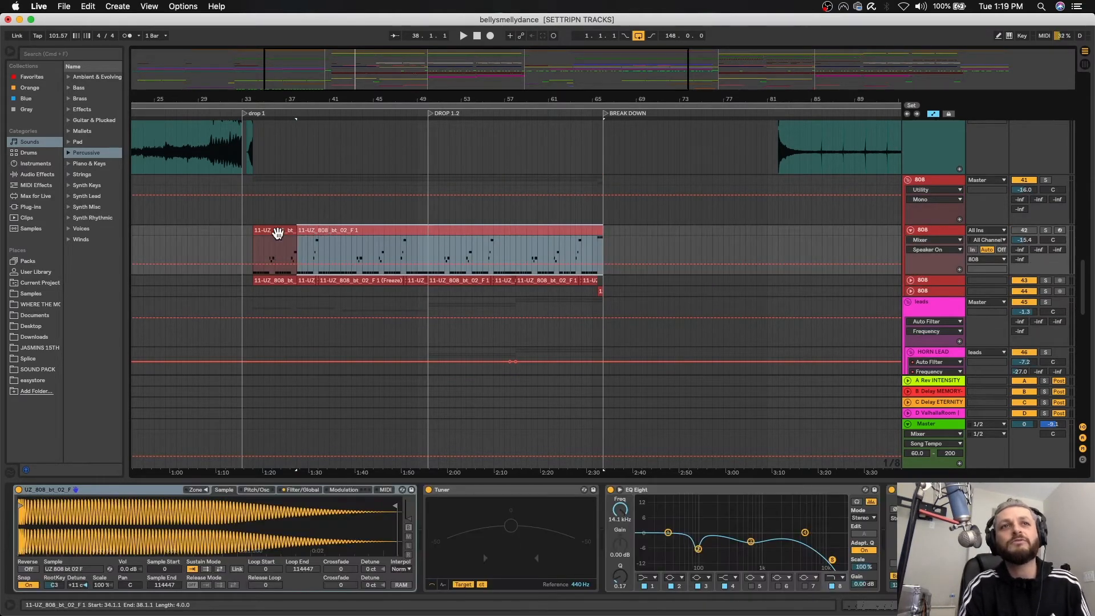
pyautogui.click(276, 237)
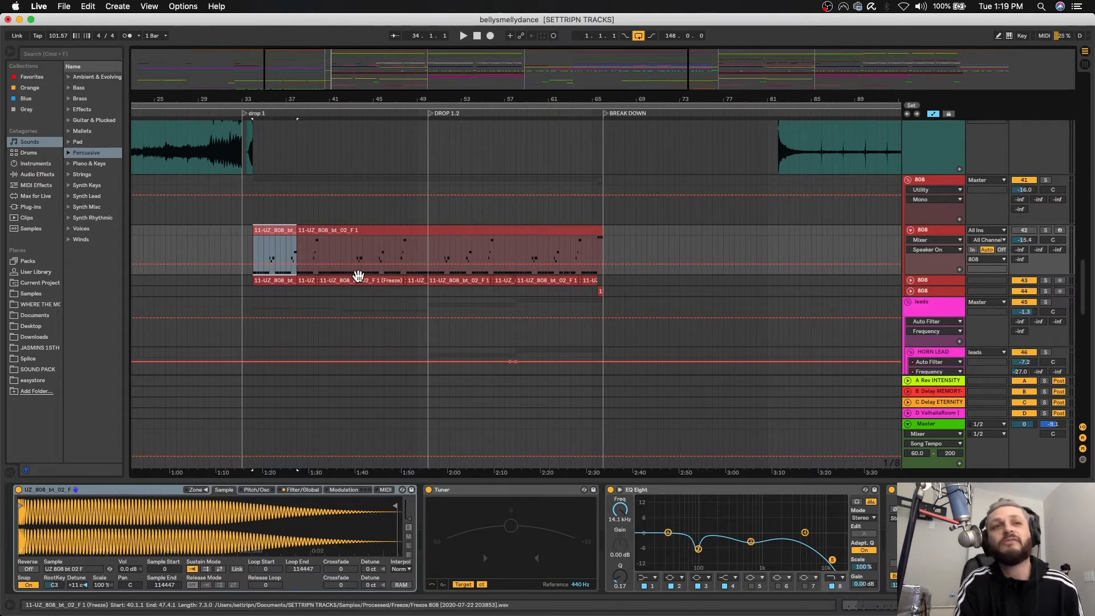
# Select the frozen 808 clip at bar 40, unfold its track, and play the 808 group in solo
pyautogui.scroll(-1, 371, 265)
pyautogui.click(379, 257)
pyautogui.click(910, 257)
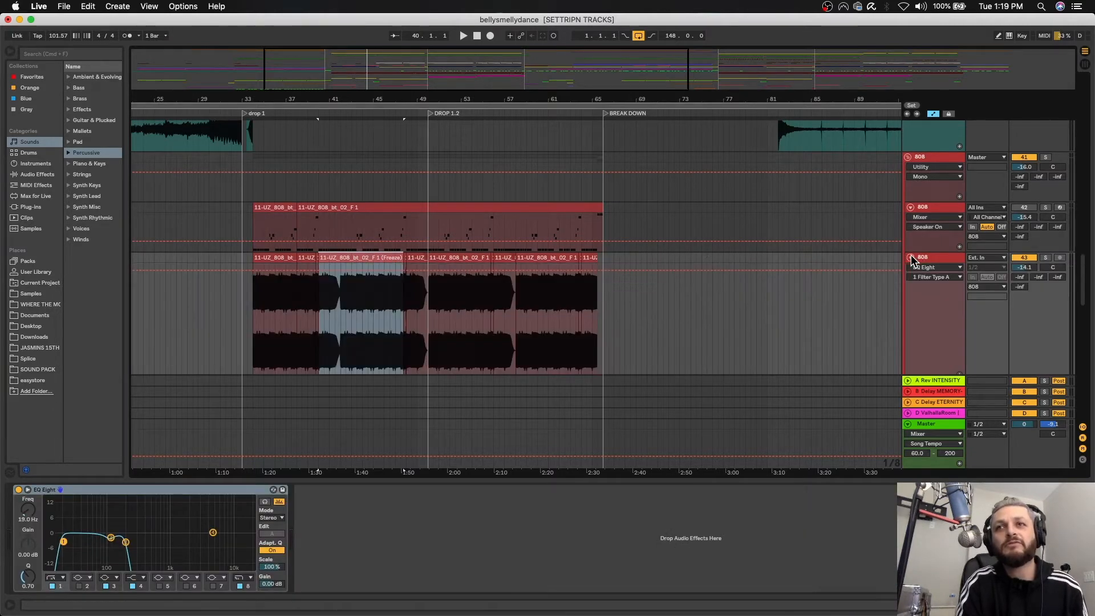
pyautogui.scroll(-1, 705, 248)
pyautogui.scroll(2, 703, 242)
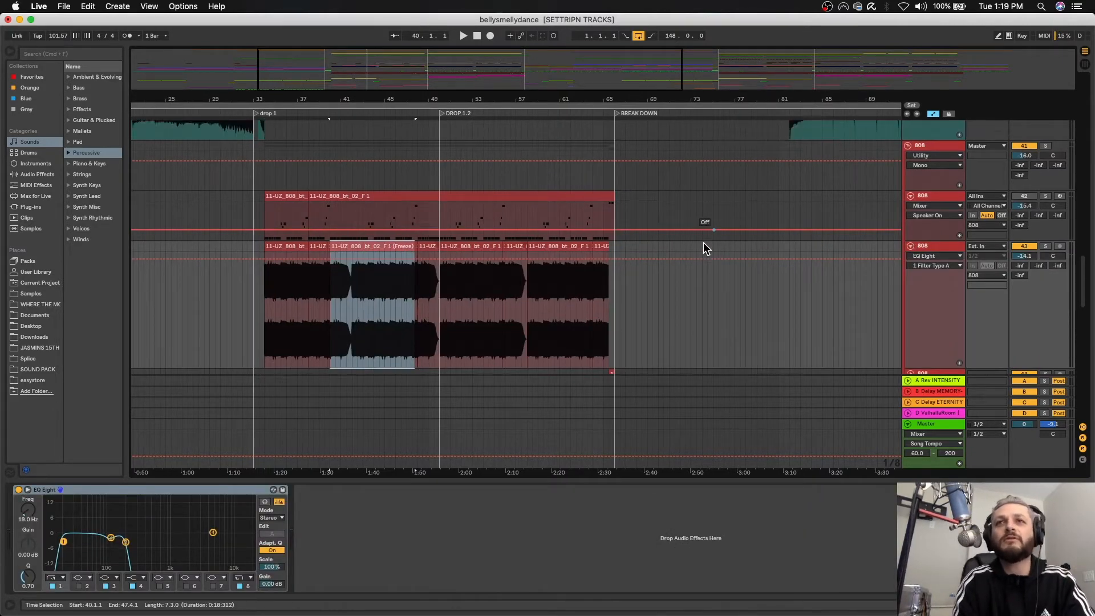
pyautogui.click(1046, 169)
pyautogui.press('space')
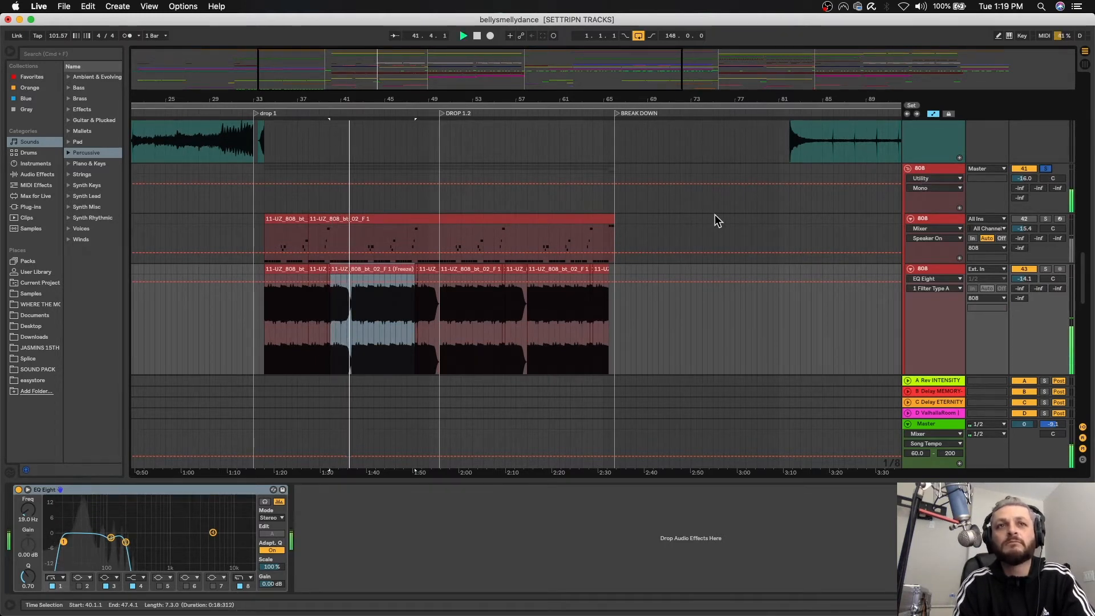
pyautogui.press('space')
# Select the KICK trap clip at bar 42 and play it in solo and within the full mix
pyautogui.scroll(5, 770, 251)
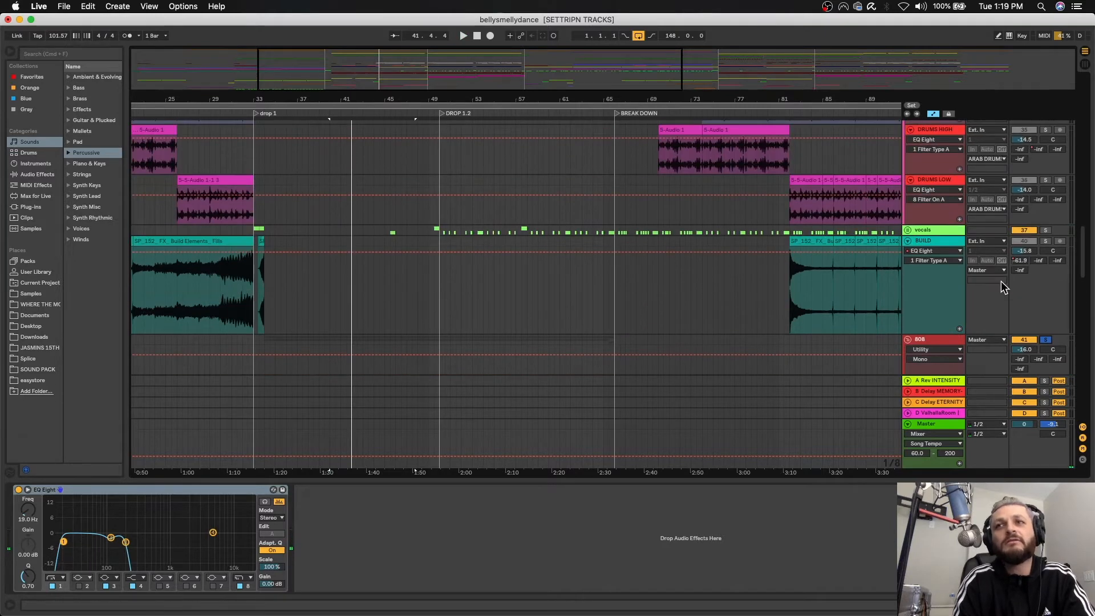
pyautogui.scroll(15, 1028, 300)
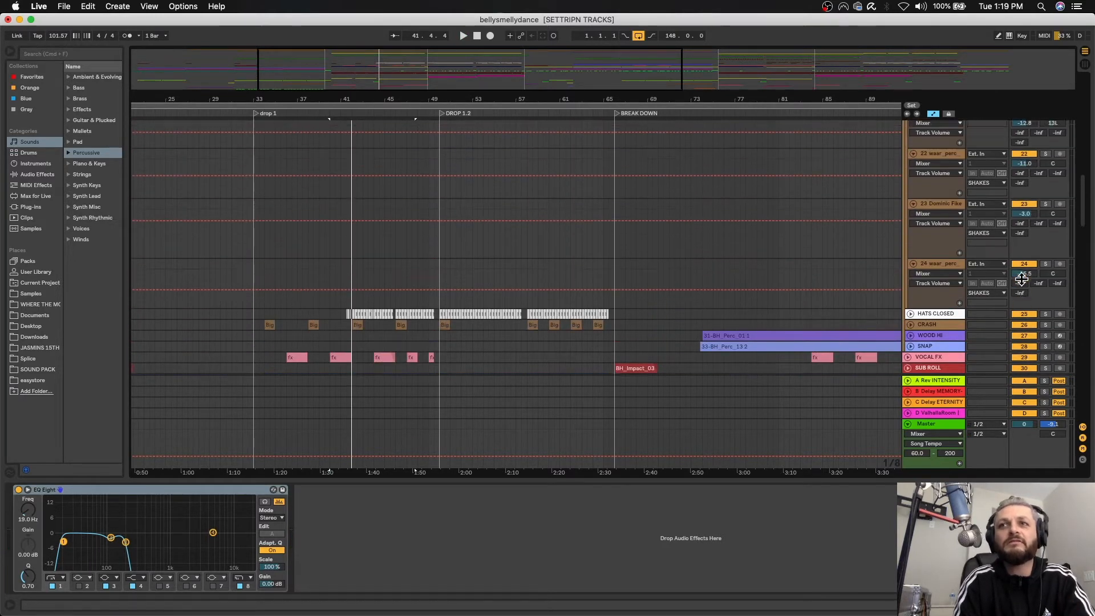
pyautogui.scroll(-10, 399, 285)
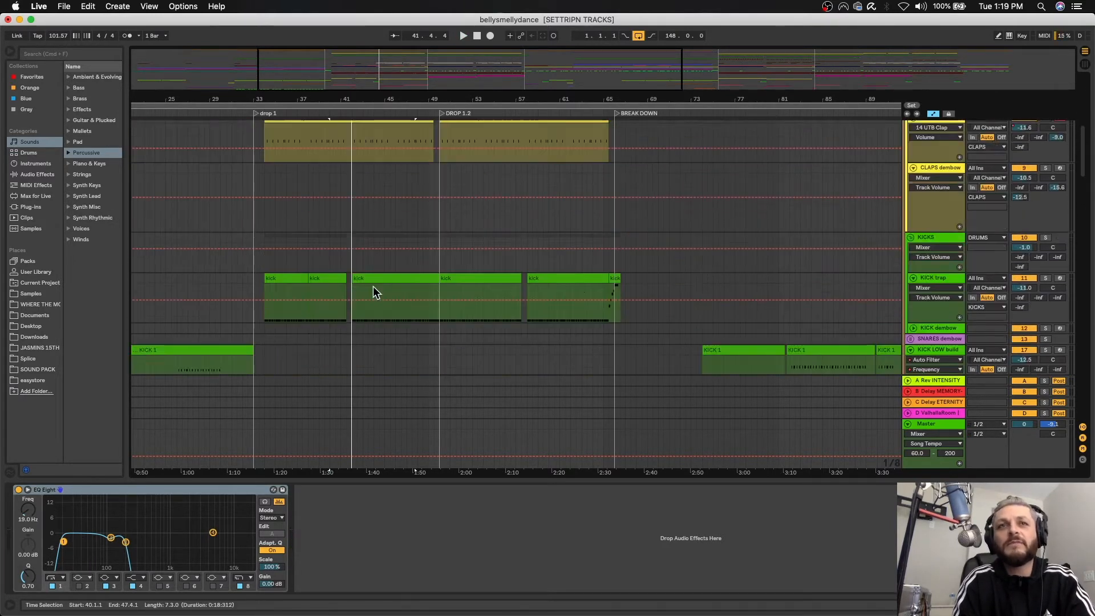
pyautogui.click(375, 279)
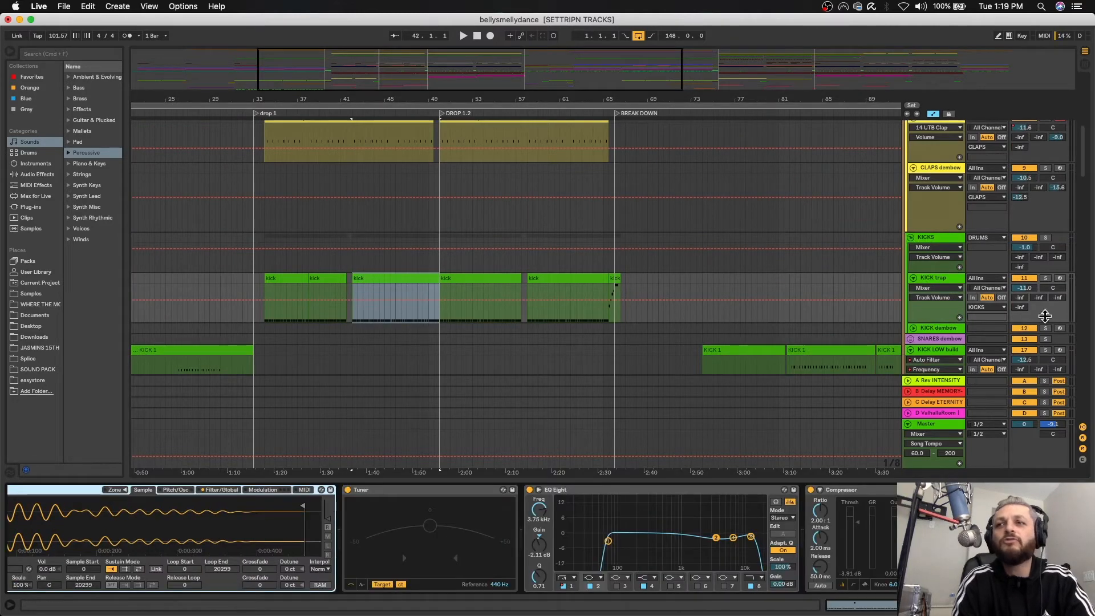
pyautogui.click(1046, 279)
pyautogui.press('space')
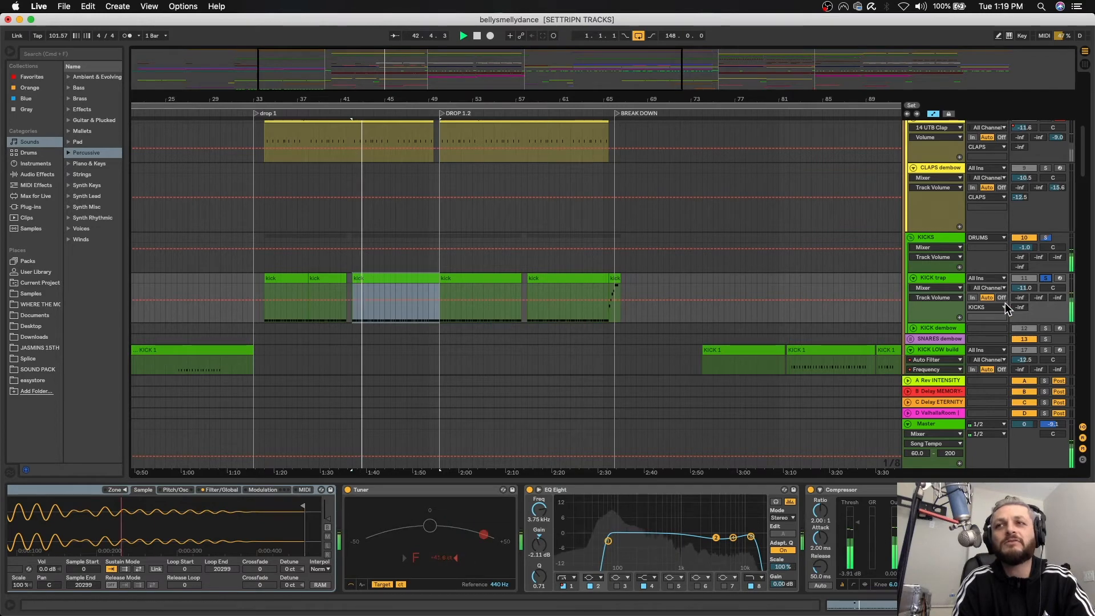
pyautogui.click(1047, 283)
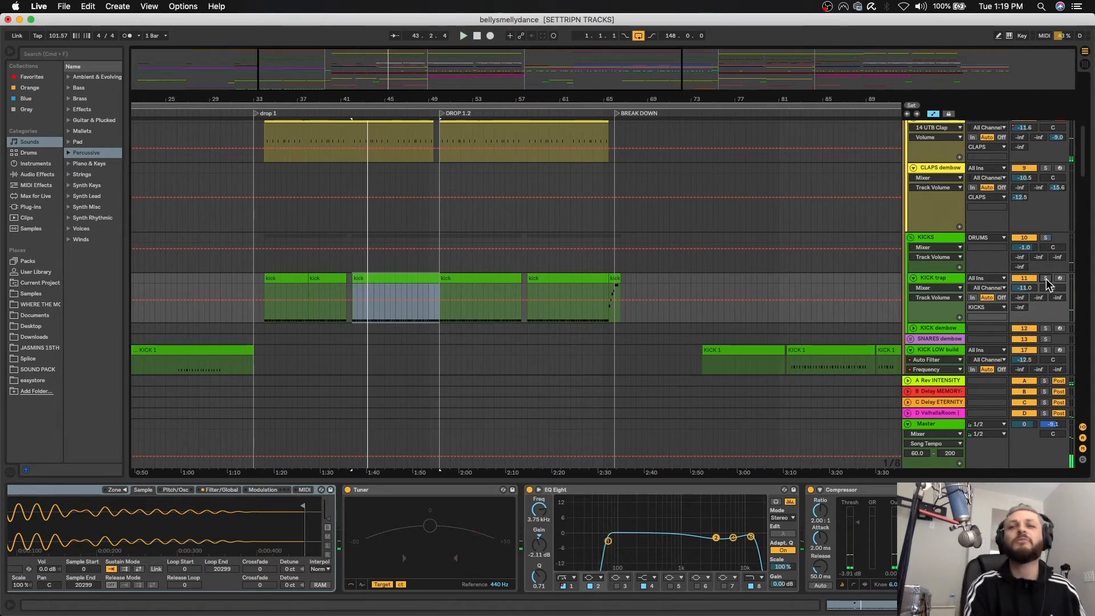
pyautogui.press('space')
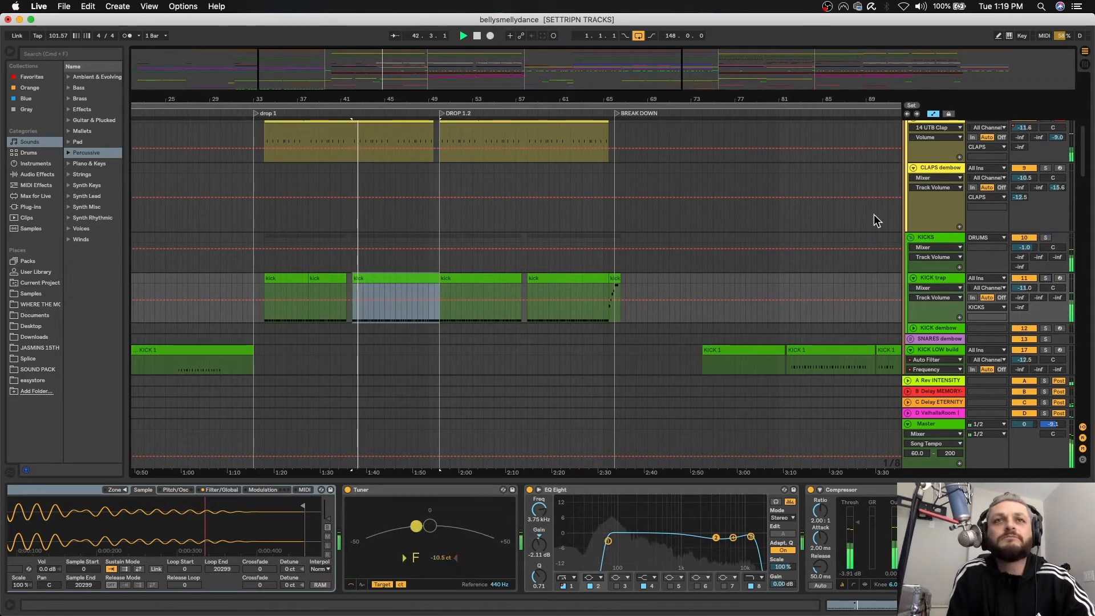
# Unfold the HIGH AMBIENT track, select its 19-Pigments 2 clip at bar 42, and view the Pigments preset Piano Clouds
pyautogui.scroll(-15, 626, 182)
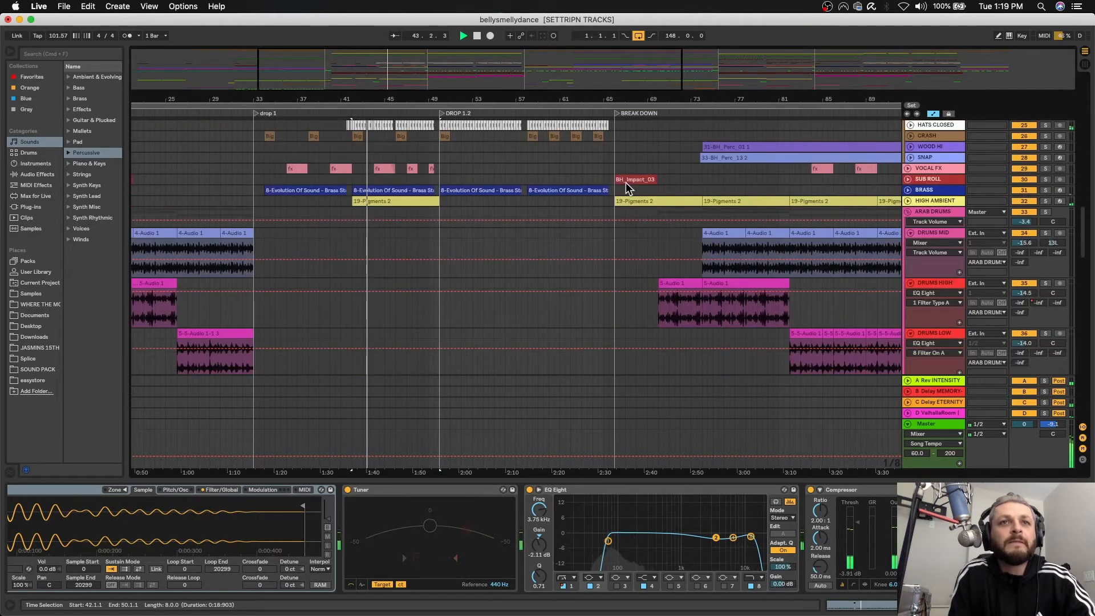
pyautogui.scroll(3, 625, 185)
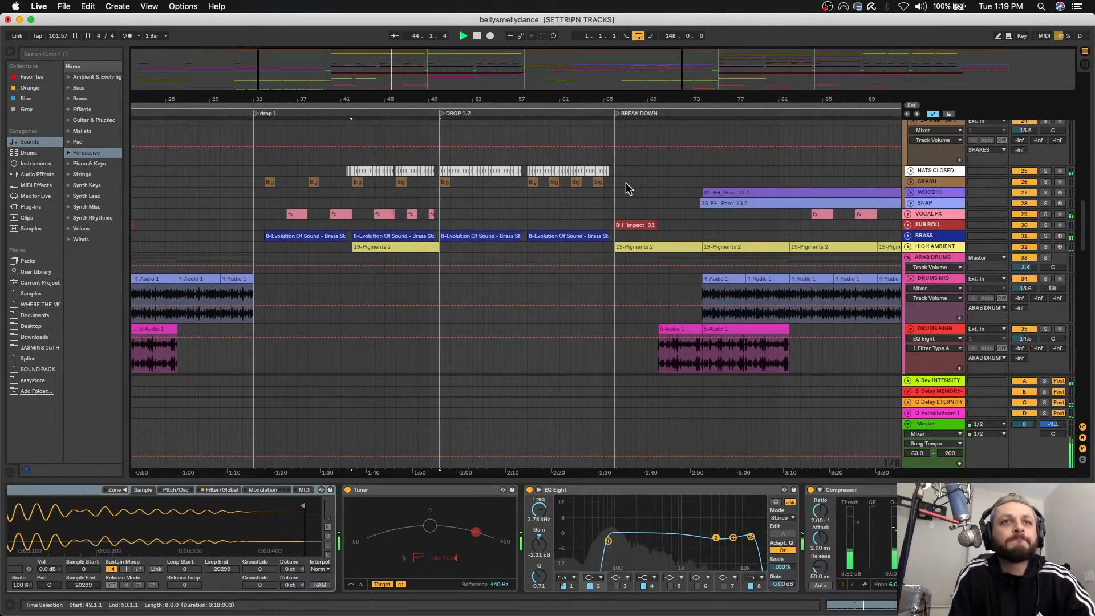
pyautogui.scroll(2, 626, 183)
pyautogui.hscroll(-2, 625, 183)
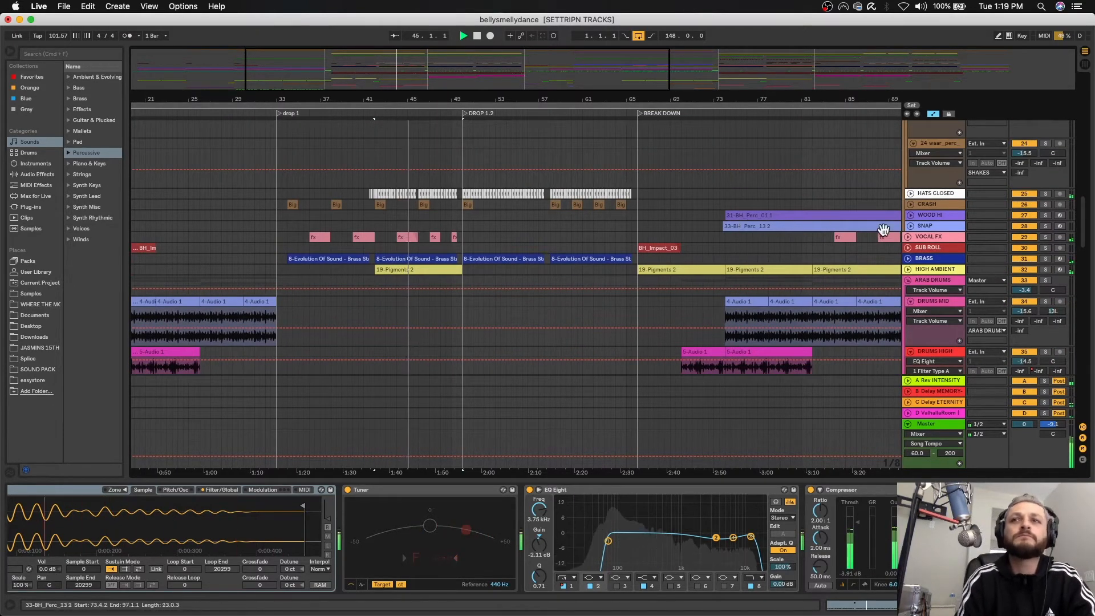
pyautogui.click(908, 270)
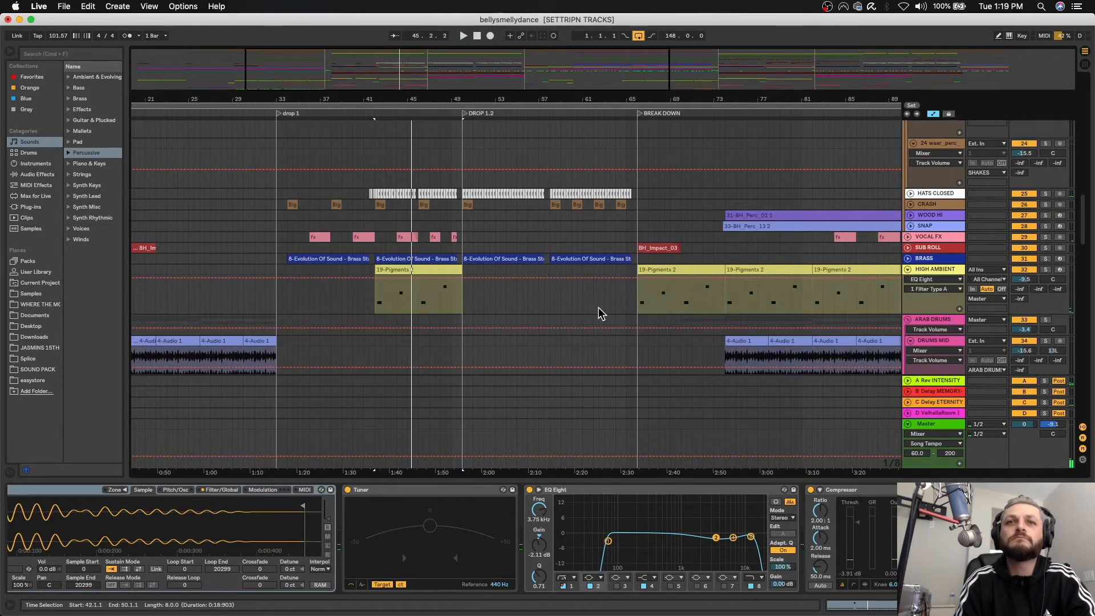
pyautogui.click(408, 269)
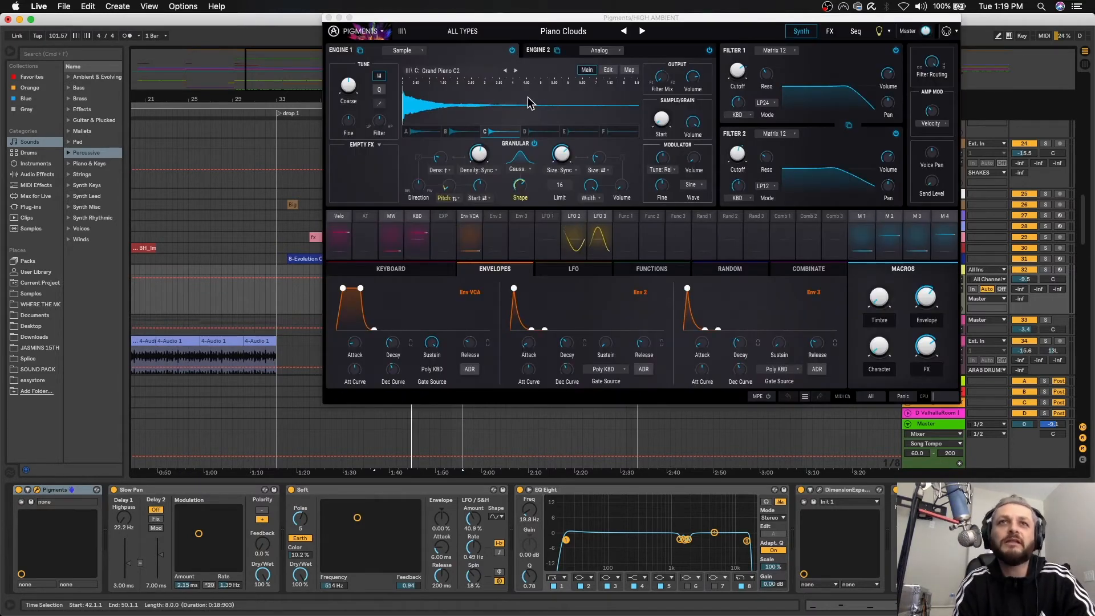
pyautogui.click(330, 18)
# Play the selected HIGH AMBIENT clip in solo, turn solo off, and look through the track's effects chain
pyautogui.click(1047, 270)
pyautogui.press('space')
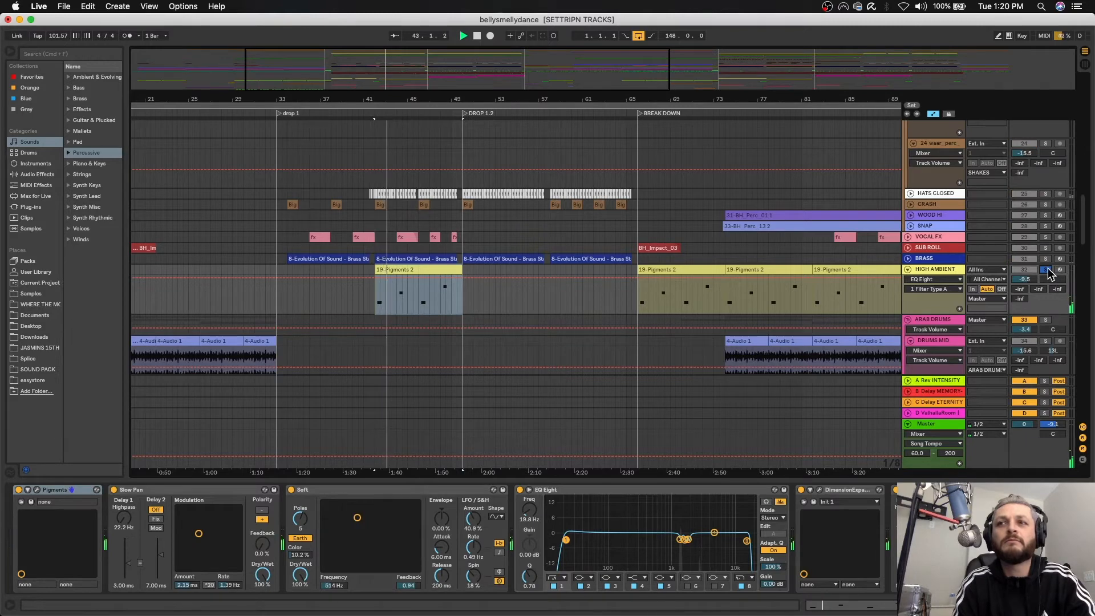
pyautogui.click(1047, 271)
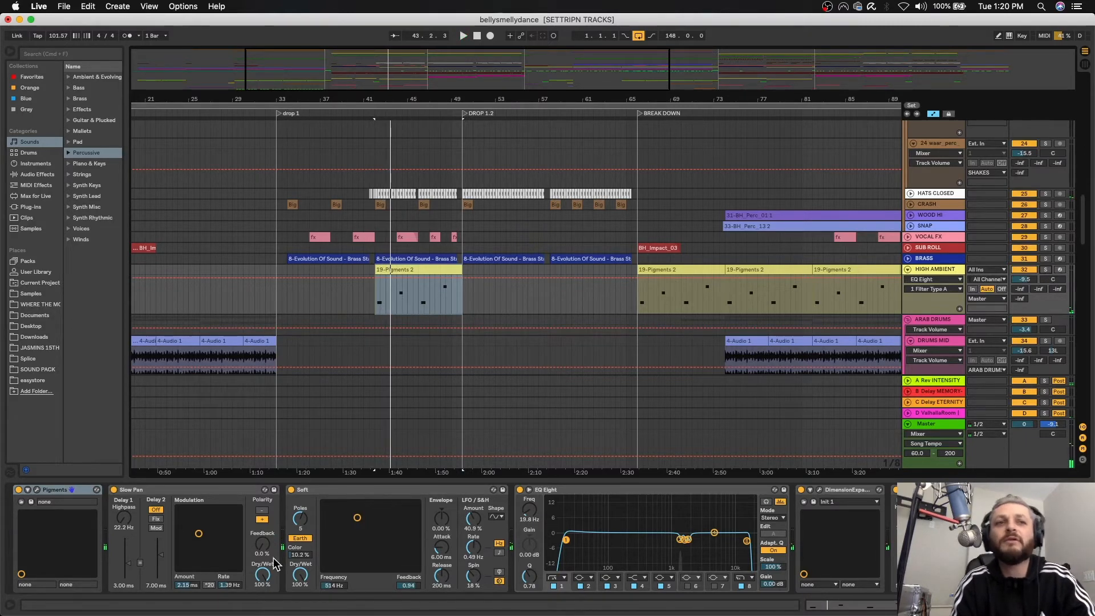
pyautogui.hscroll(10, 360, 539)
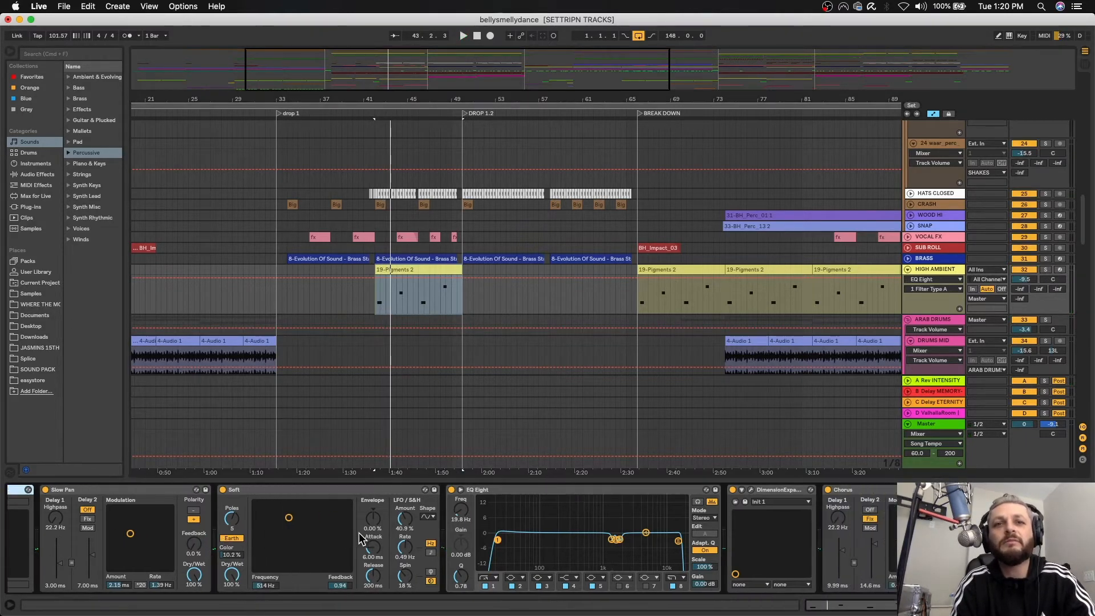
# Unfold the vocals group, select the 39 BF_RT_177 clip at bar 53, and play it in solo
pyautogui.scroll(-5, 826, 259)
pyautogui.hscroll(3, 826, 259)
pyautogui.scroll(-5, 826, 259)
pyautogui.hscroll(1, 826, 258)
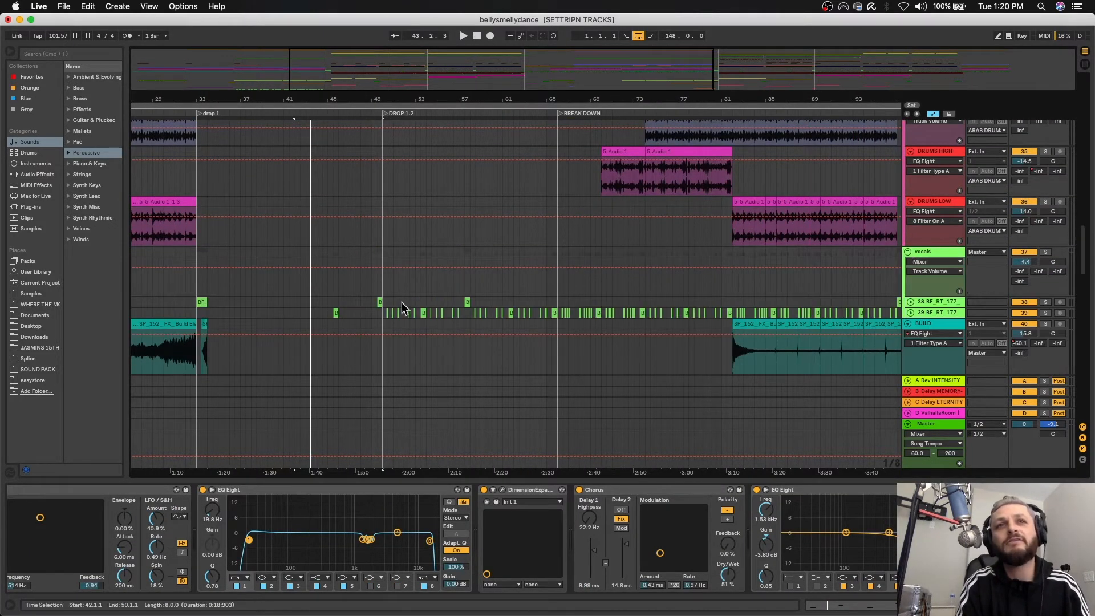
pyautogui.click(422, 311)
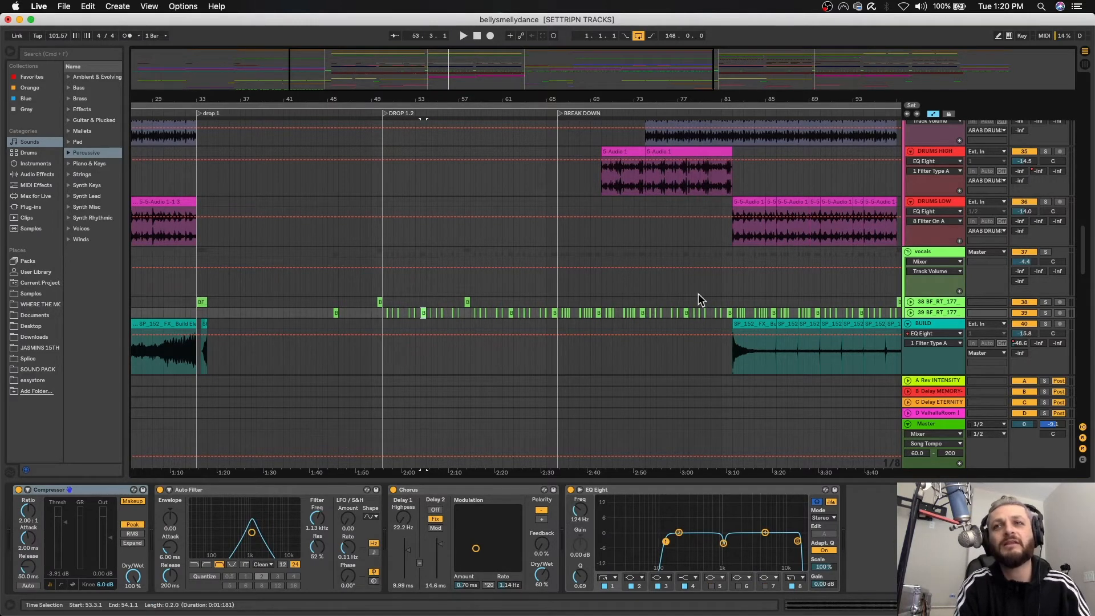
pyautogui.press('space')
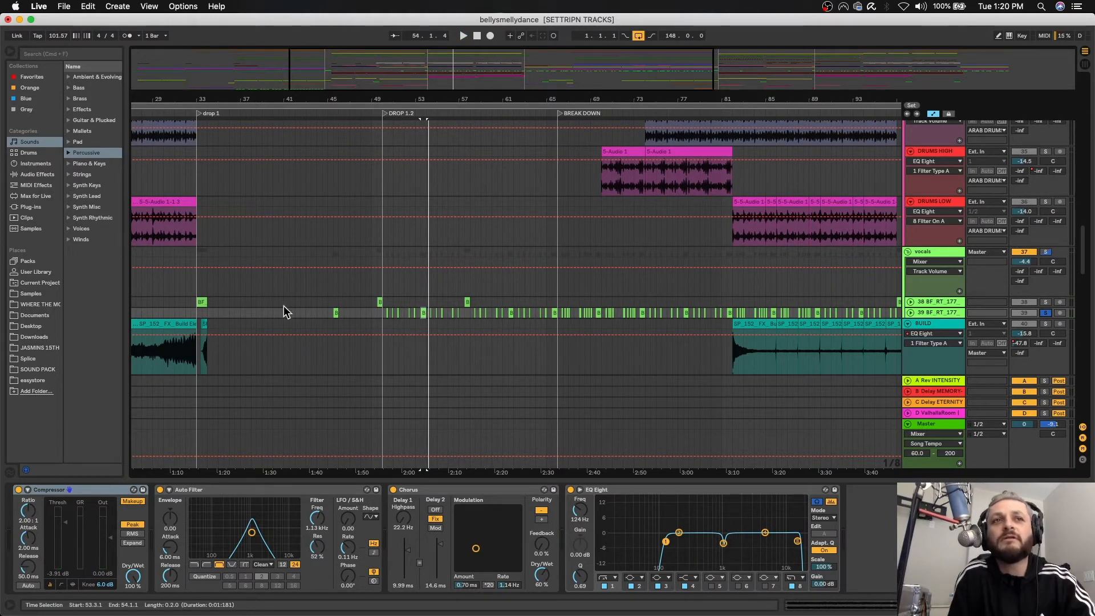
# Select the 38 BF_RT_177 vocal clip at bar 33 and play it in solo
pyautogui.click(200, 302)
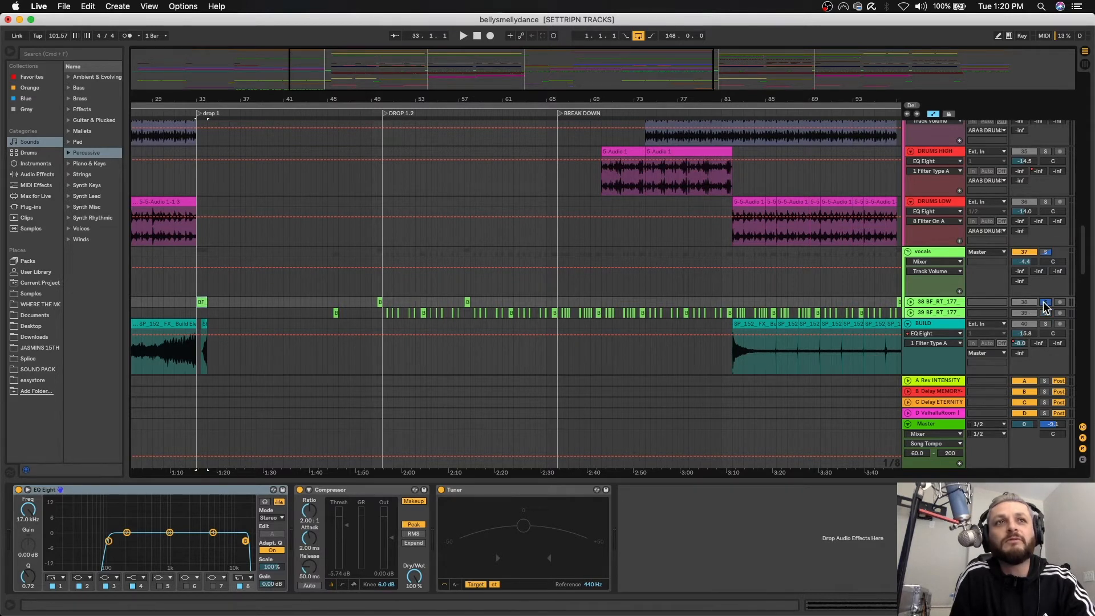
pyautogui.press('space')
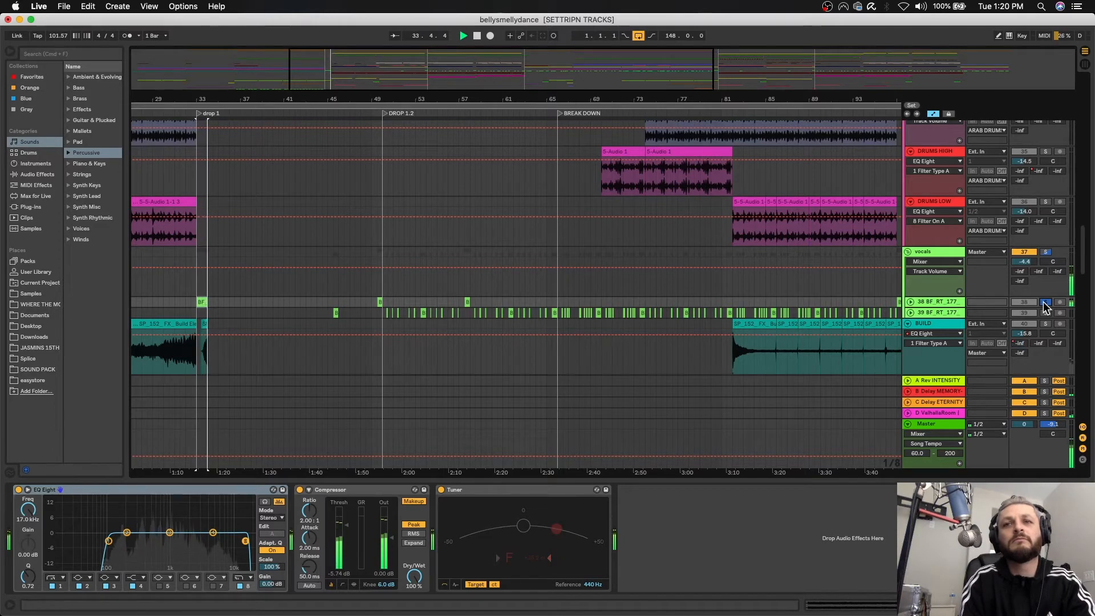
pyautogui.press('space')
# Unfold the 63 Group in the FXS tracks and its 64 KSHMR Sweep track
pyautogui.scroll(-10, 738, 329)
pyautogui.hscroll(-3, 738, 330)
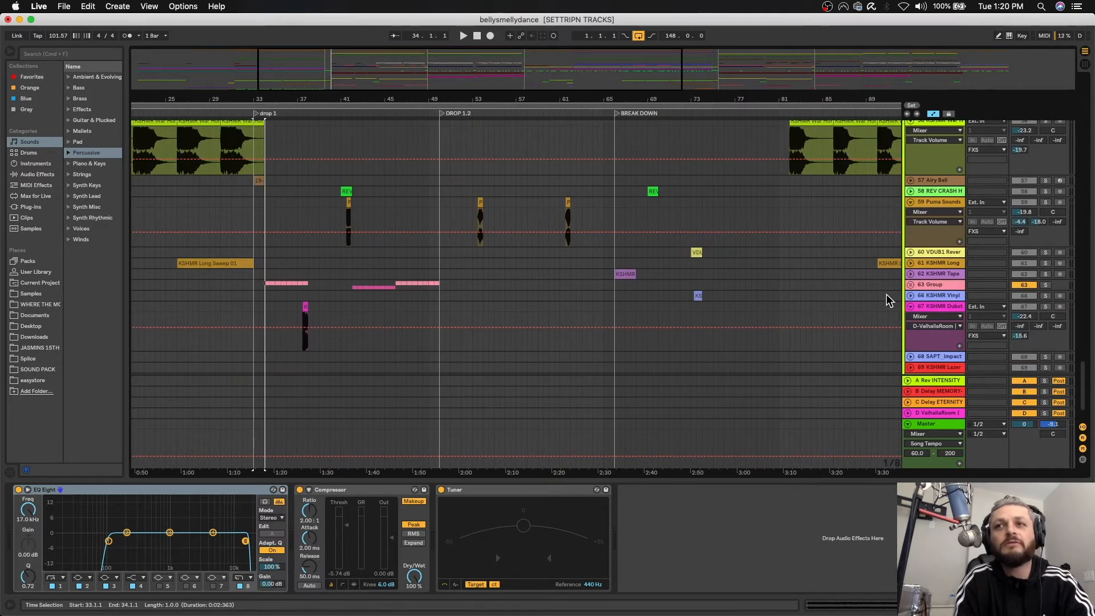
pyautogui.click(910, 296)
pyautogui.click(910, 296)
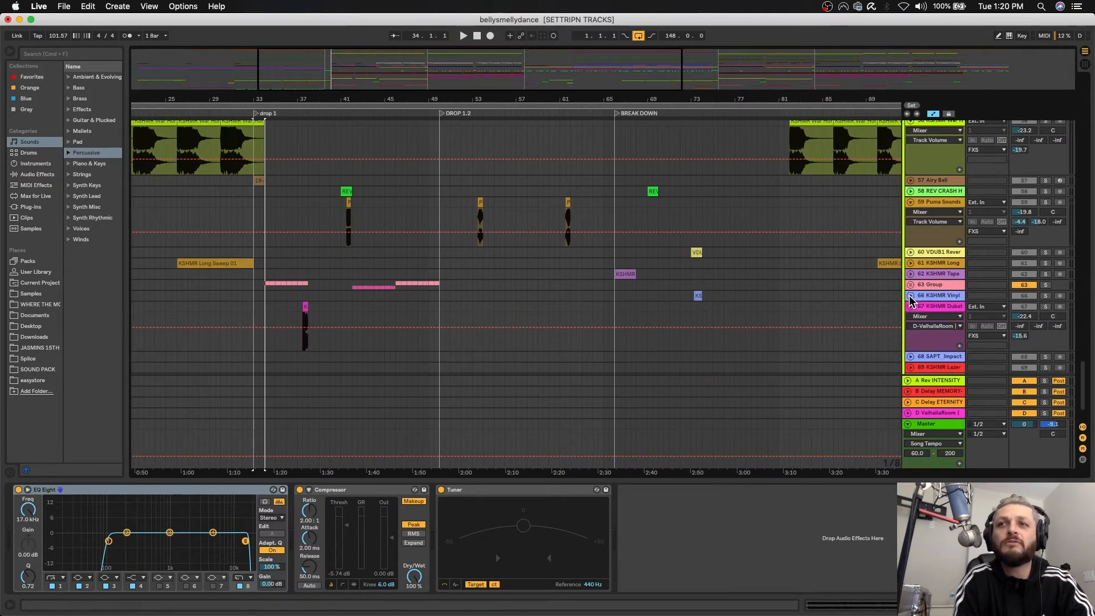
pyautogui.click(910, 285)
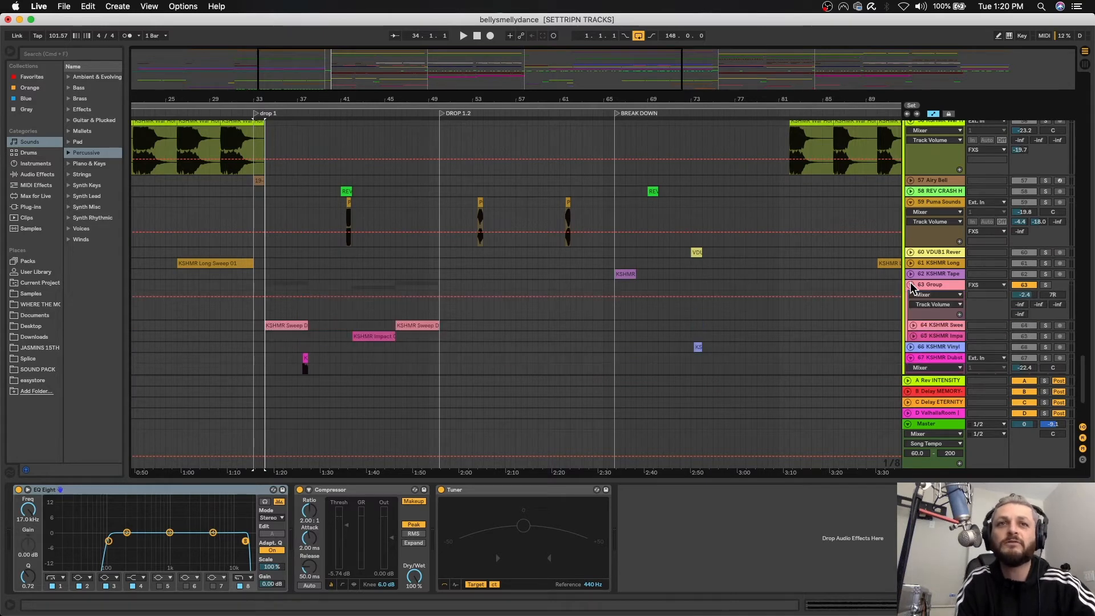
pyautogui.scroll(-3, 910, 294)
pyautogui.click(913, 257)
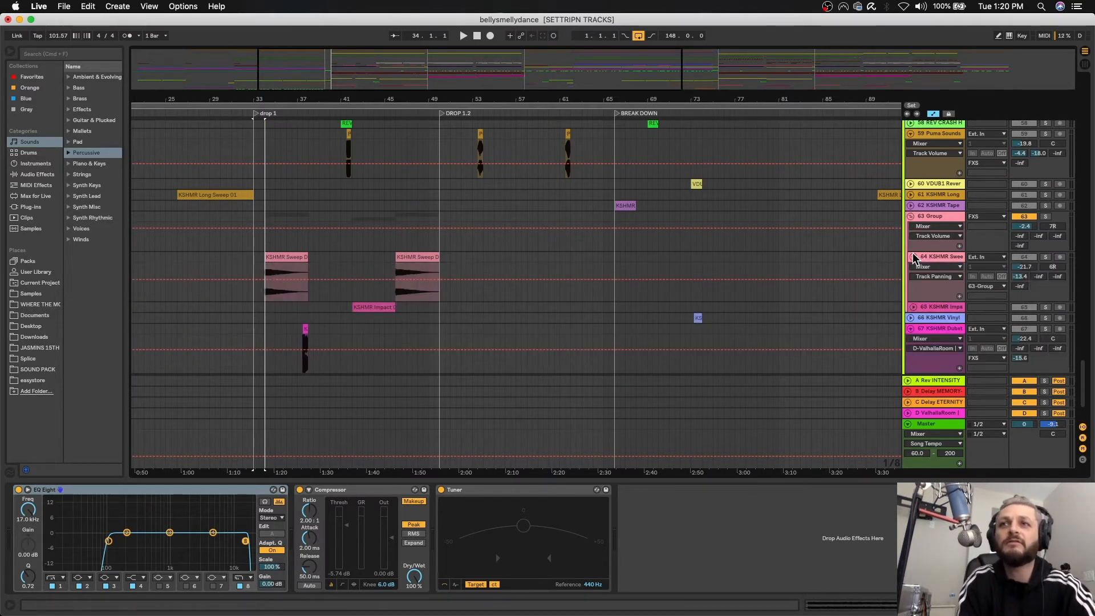
# Select the KSHMR Sweep clip at bar 46 and play it in solo and within the full mix
pyautogui.click(419, 258)
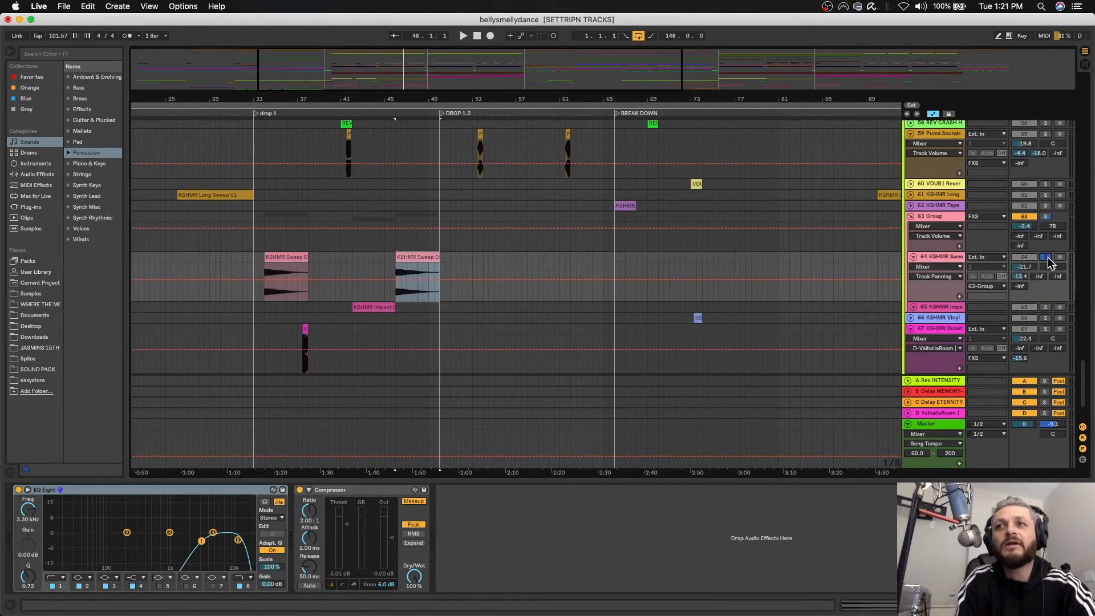
pyautogui.press('space')
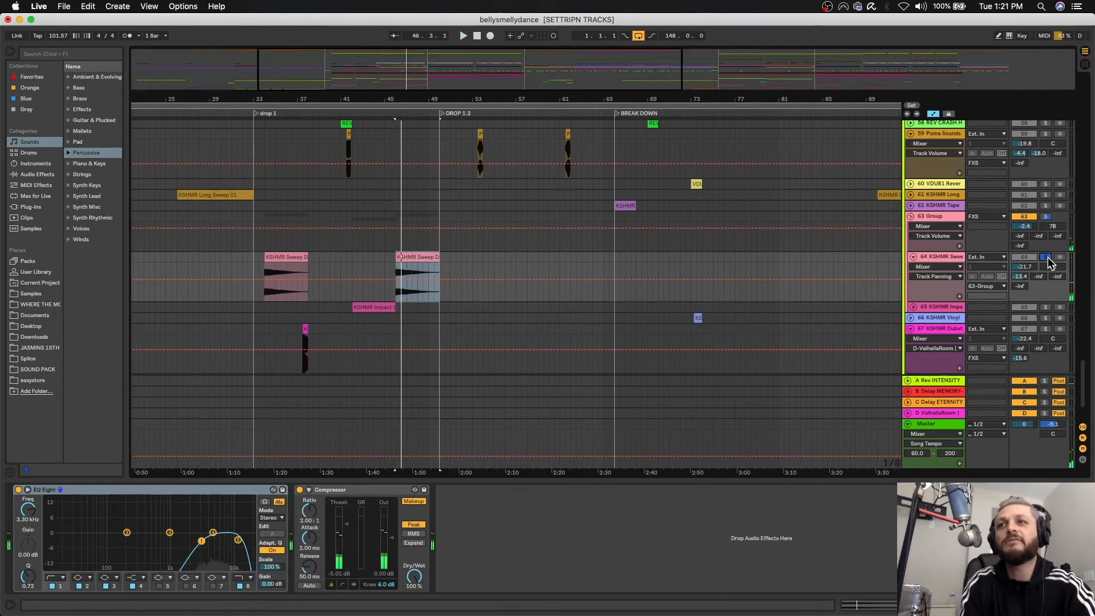
pyautogui.click(1047, 258)
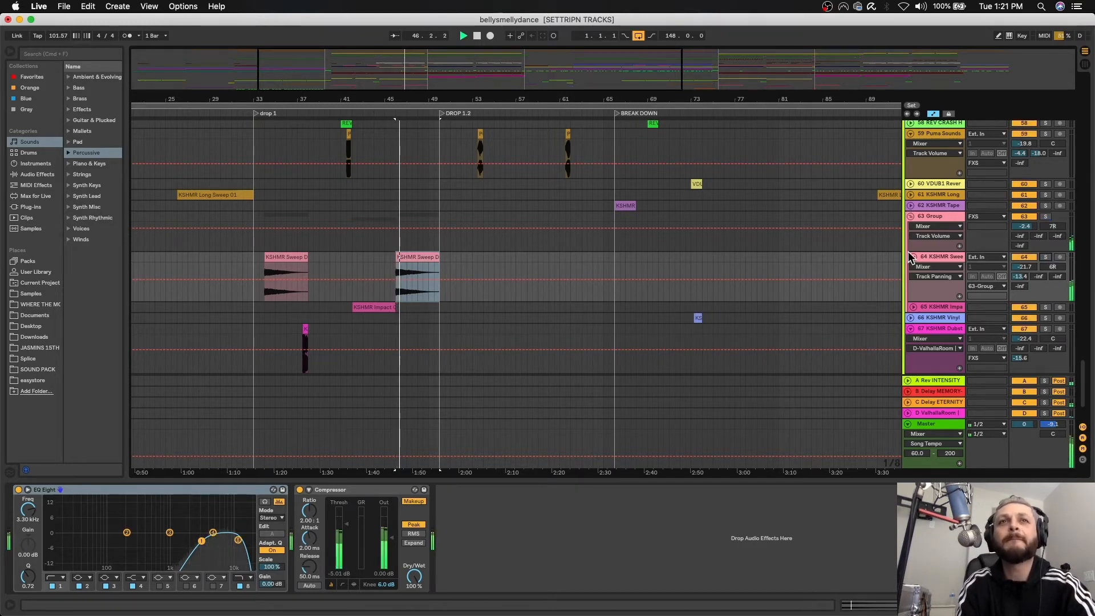
# Select the HORN 1 Kontakt clip at DROP 1.2, view its Kontakt Zurna instrument, and close the plug-in window
pyautogui.scroll(10, 815, 253)
pyautogui.scroll(5, 765, 232)
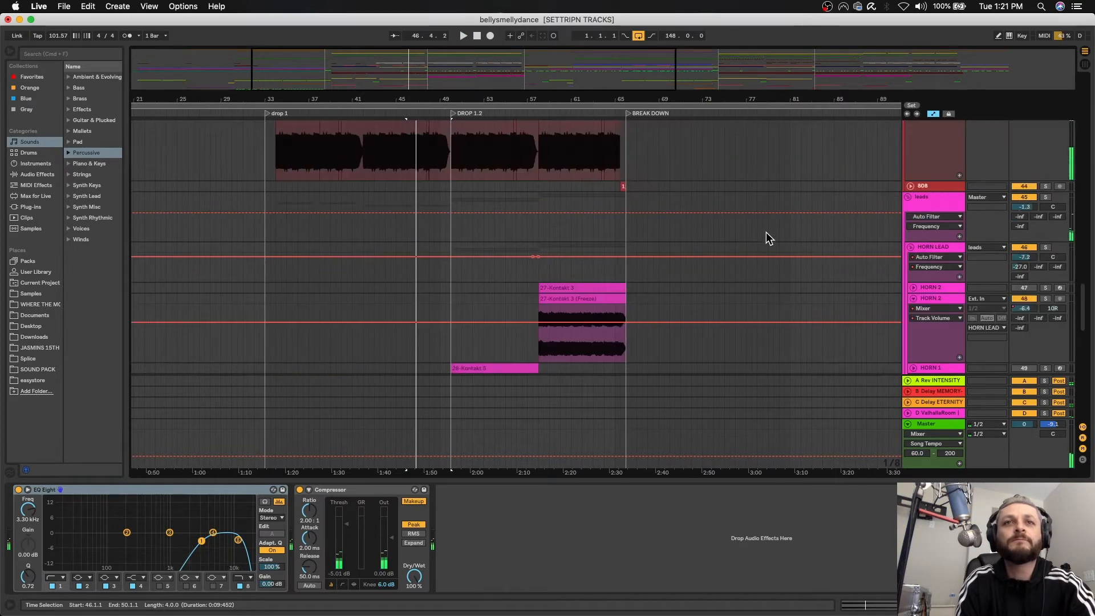
pyautogui.scroll(-4, 766, 232)
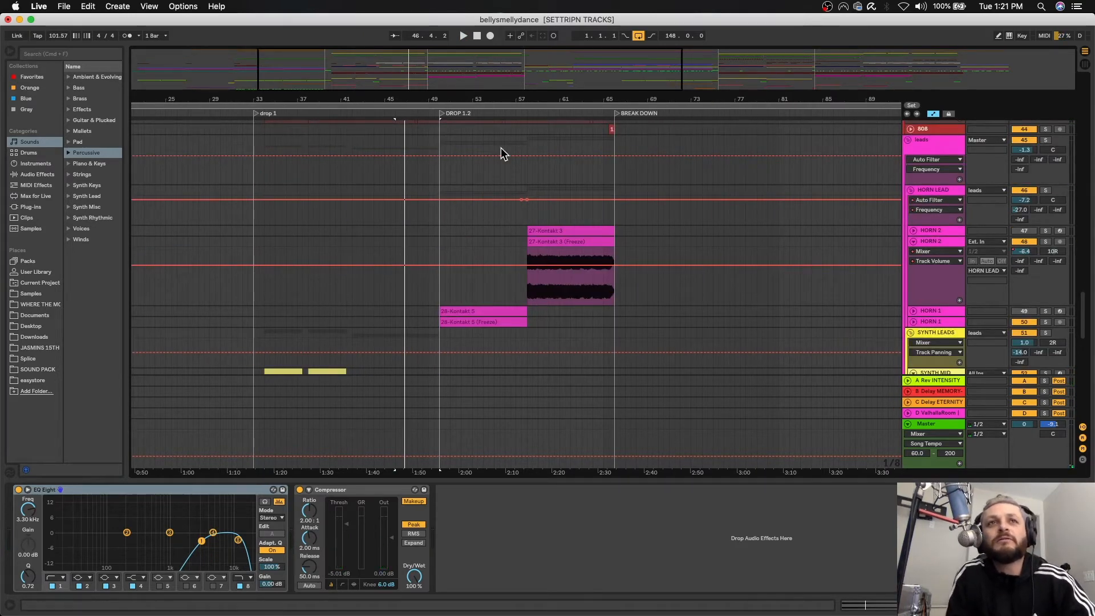
pyautogui.click(501, 308)
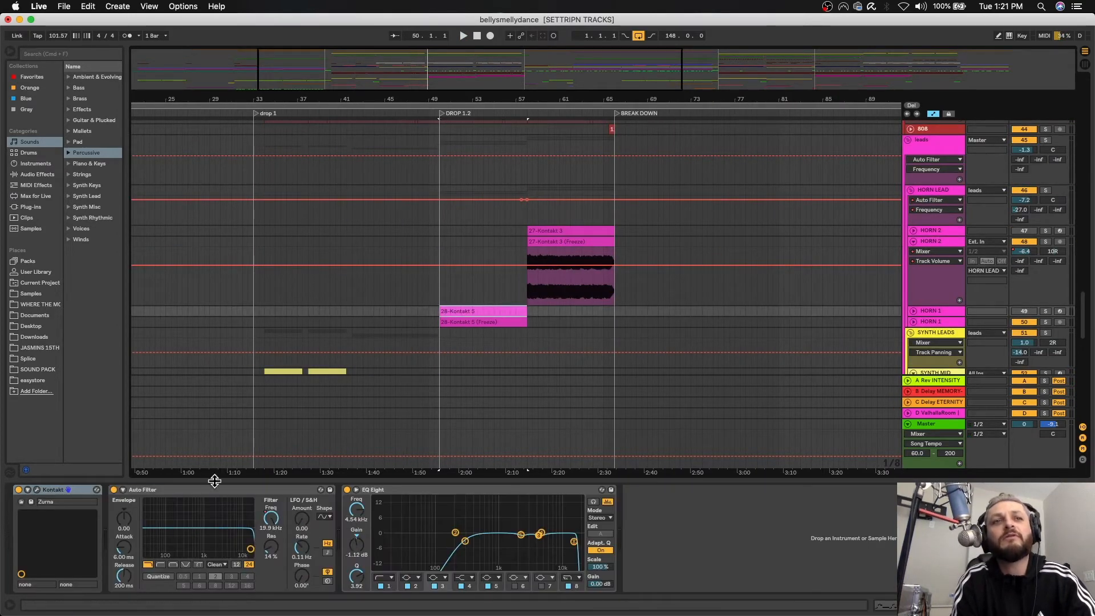
pyautogui.click(37, 489)
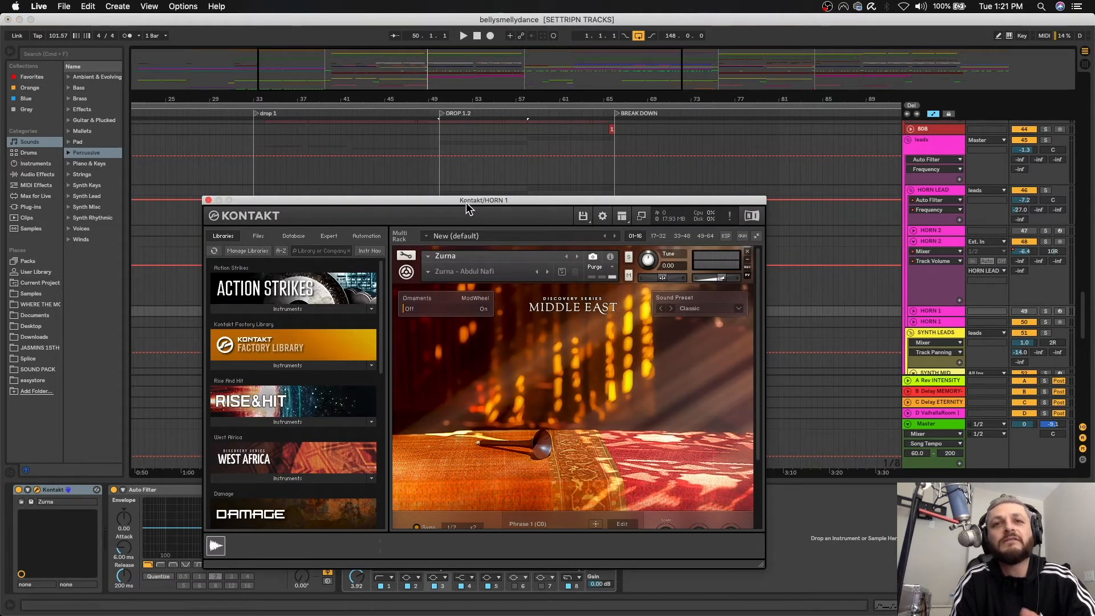
pyautogui.click(207, 201)
# Select the 27-Kontakt 3 (Freeze) clip at bar 58, play it through to the BREAK DOWN, and unfold the HORN 2 MIDI track
pyautogui.click(549, 231)
pyautogui.press('space')
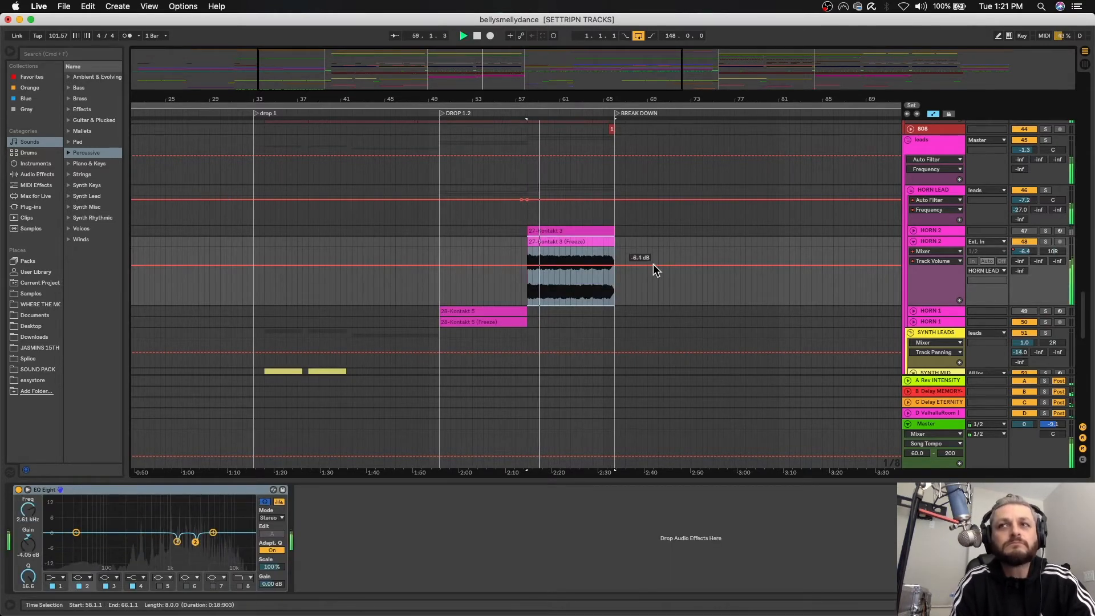
pyautogui.click(910, 230)
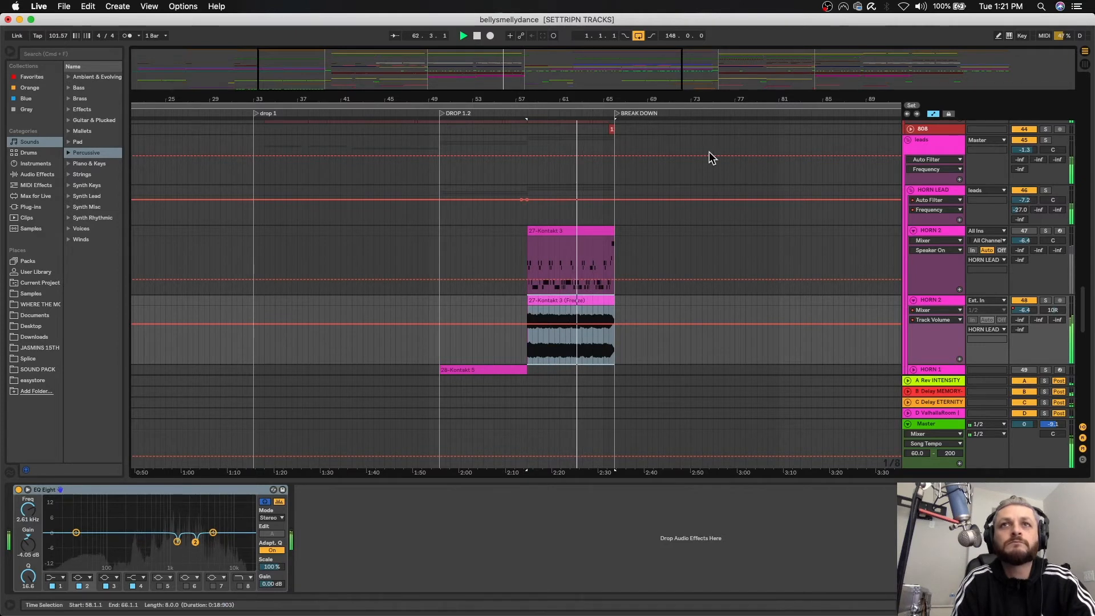
pyautogui.moveTo(678, 68); pyautogui.dragTo(690, 68)
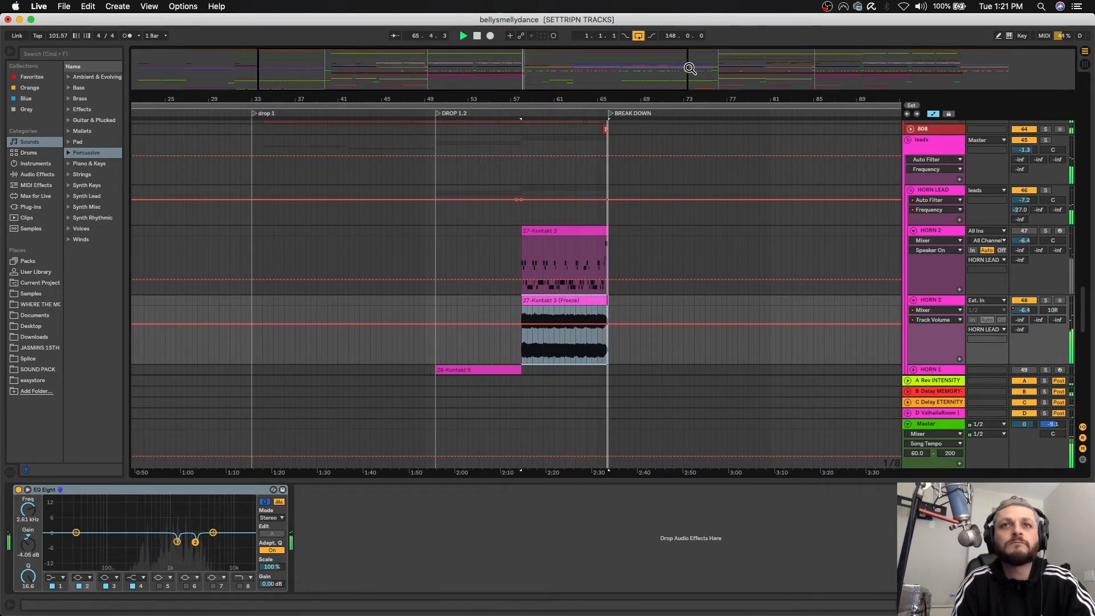
pyautogui.scroll(-5, 699, 245)
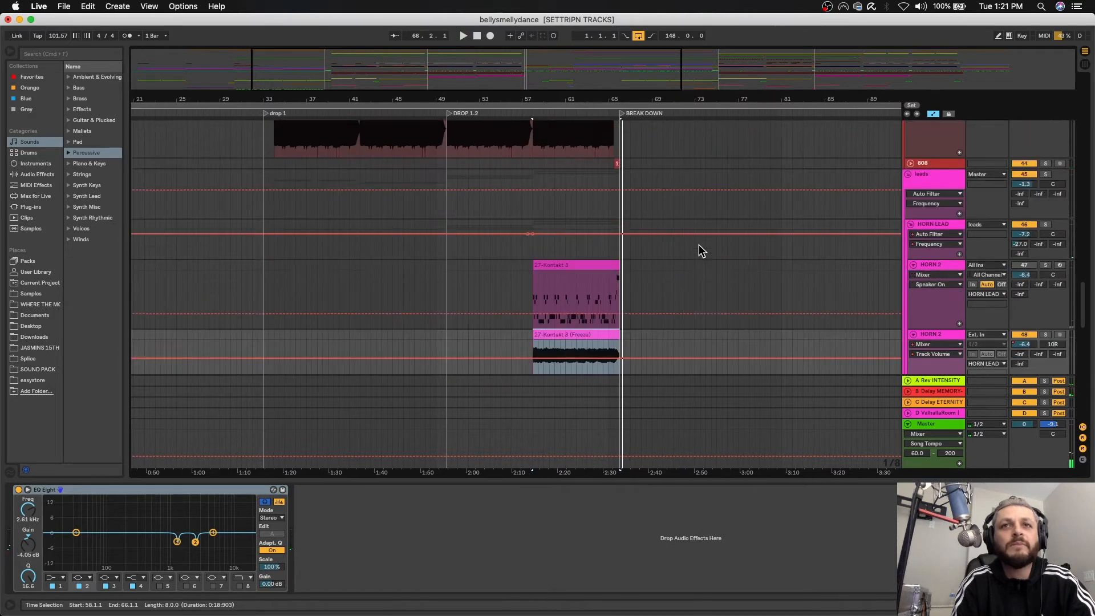
# Look through the BREAK DOWN section's effects, Arab drums, vocals, build and ambient tracks
pyautogui.hscroll(2, 699, 245)
pyautogui.scroll(10, 699, 246)
pyautogui.hscroll(3, 699, 245)
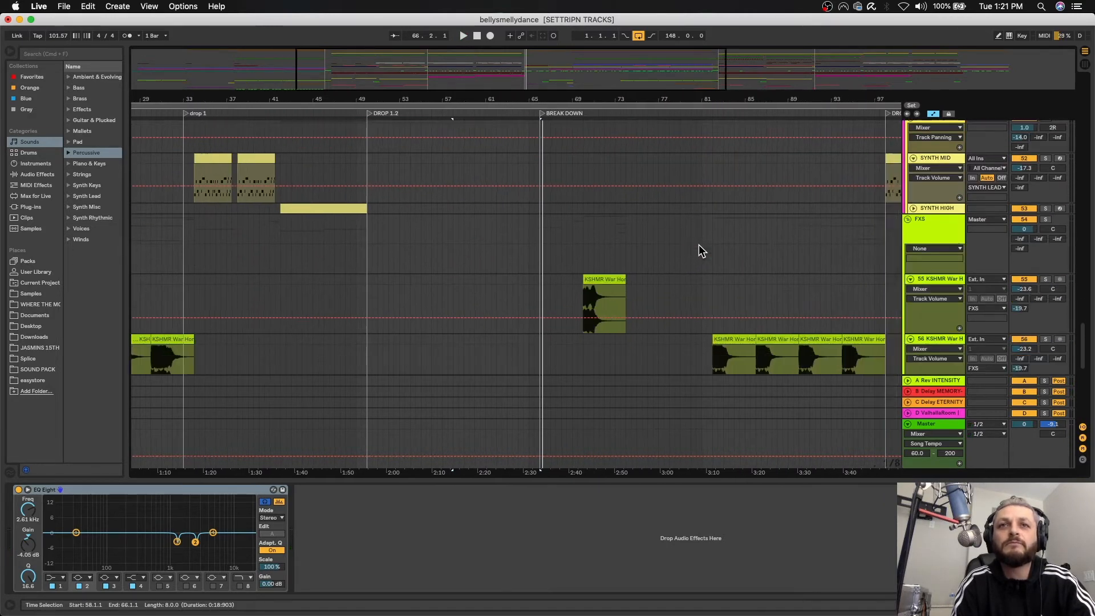
pyautogui.scroll(8, 699, 244)
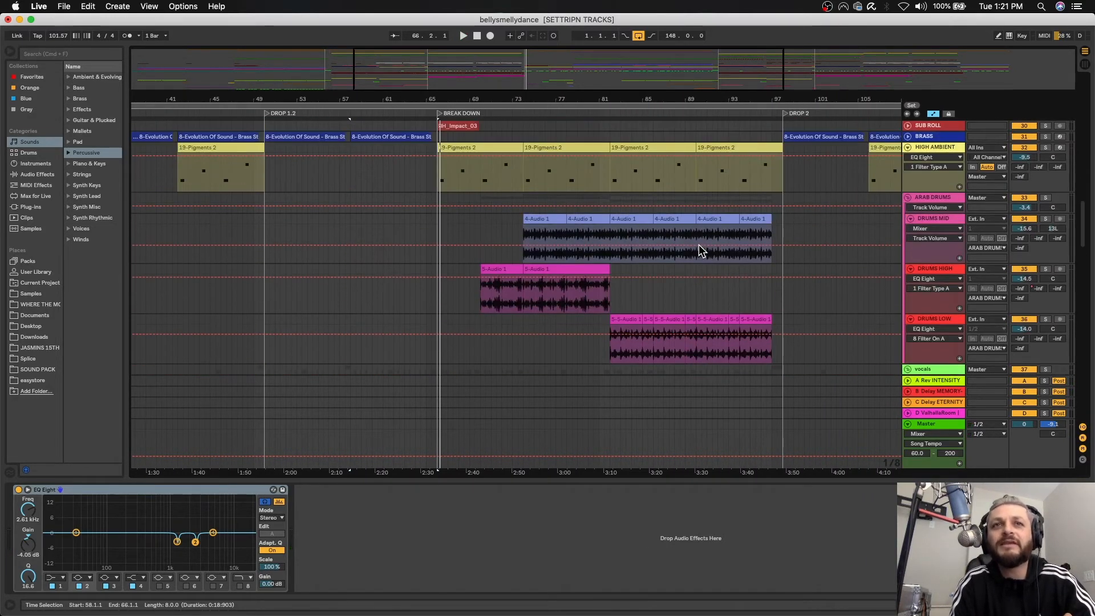
pyautogui.scroll(-3, 699, 245)
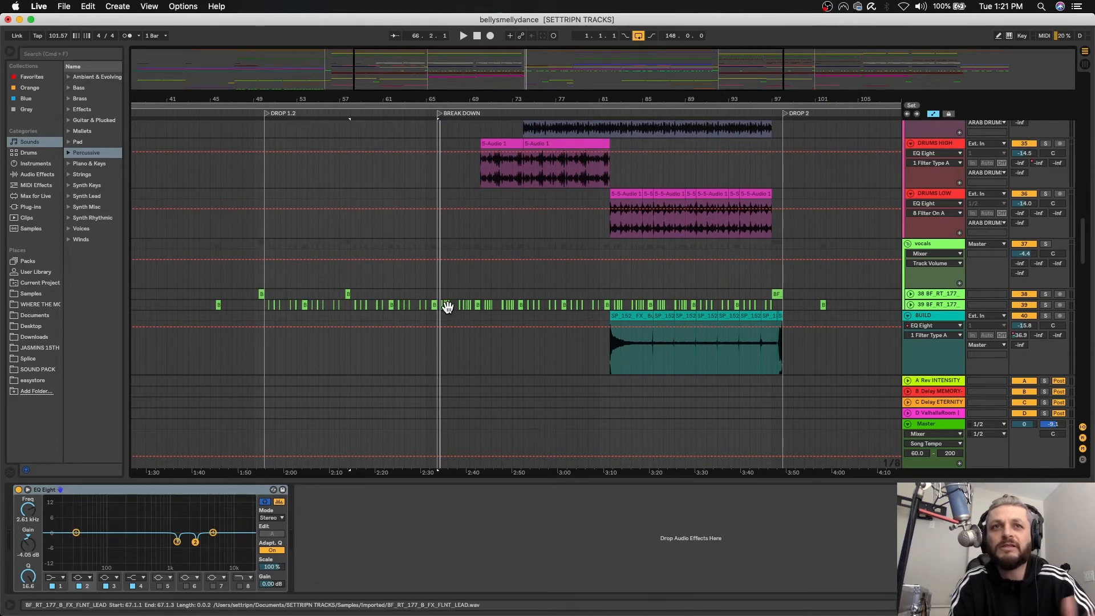
pyautogui.hscroll(-2, 459, 328)
pyautogui.scroll(-15, 459, 328)
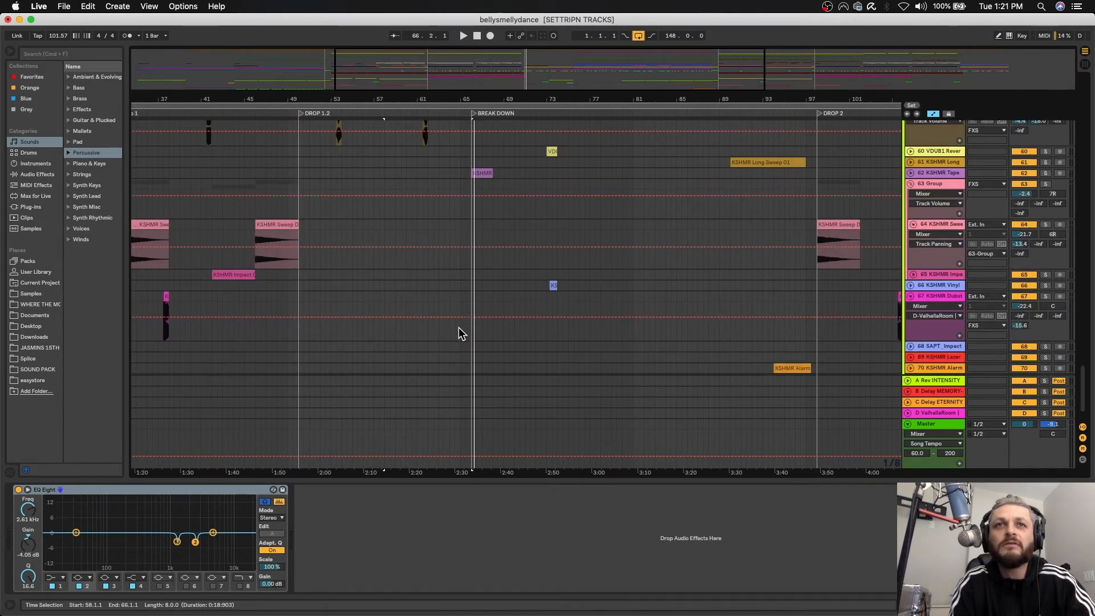
pyautogui.scroll(15, 459, 329)
pyautogui.hscroll(-1, 459, 328)
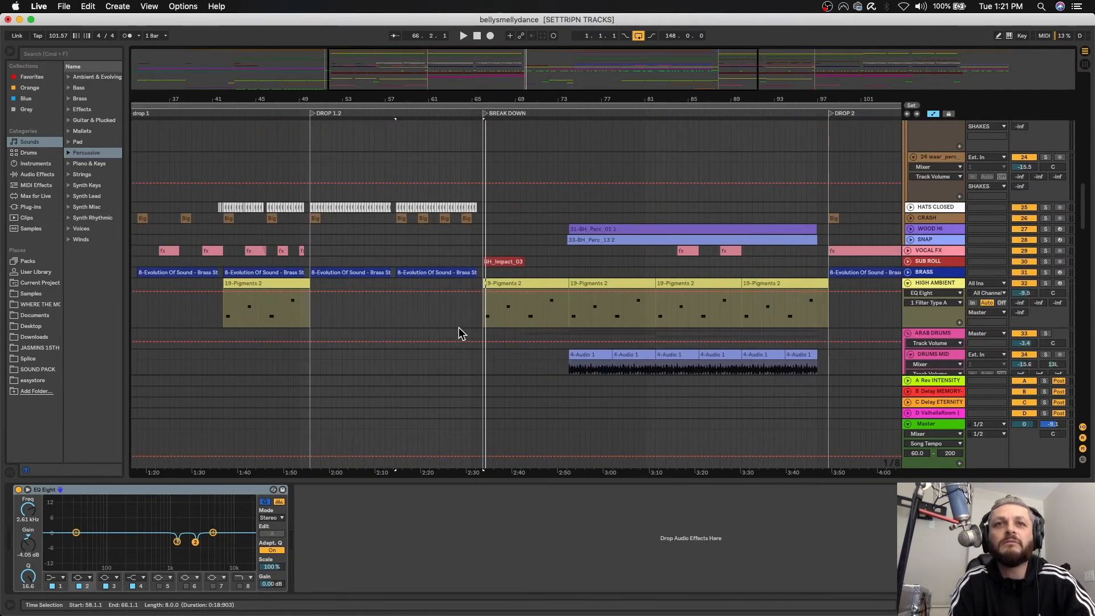
# Select the 19-Pigments 2 clip at the start of the BREAK DOWN and look over the section's kick and percussion tracks
pyautogui.click(496, 291)
pyautogui.scroll(10, 501, 265)
pyautogui.hscroll(1, 501, 266)
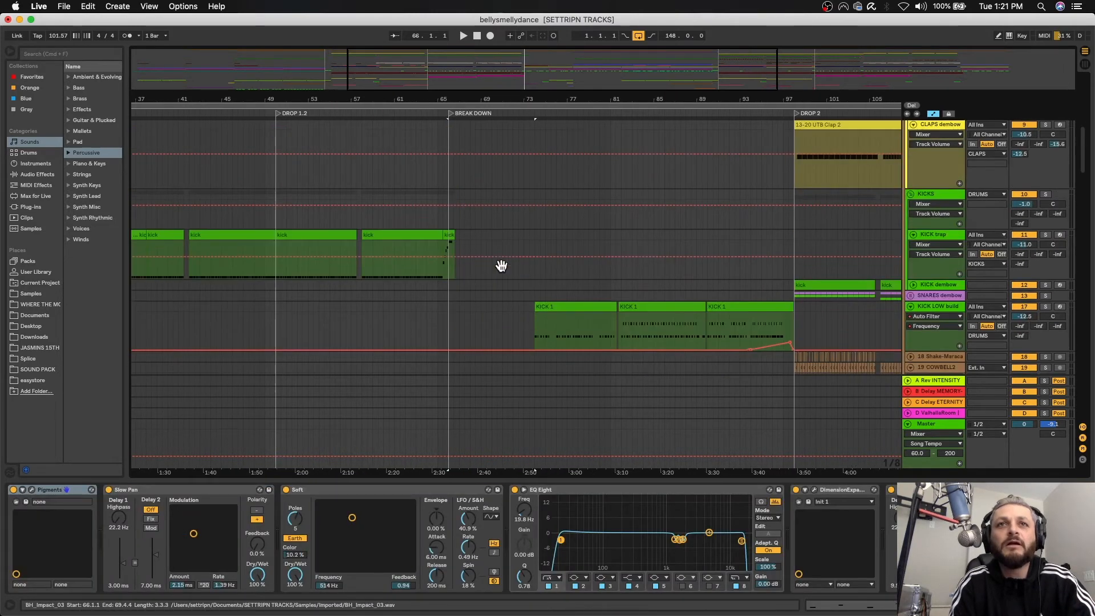
pyautogui.scroll(4, 502, 265)
pyautogui.hscroll(1, 501, 266)
pyautogui.scroll(-9, 502, 265)
pyautogui.scroll(7, 501, 266)
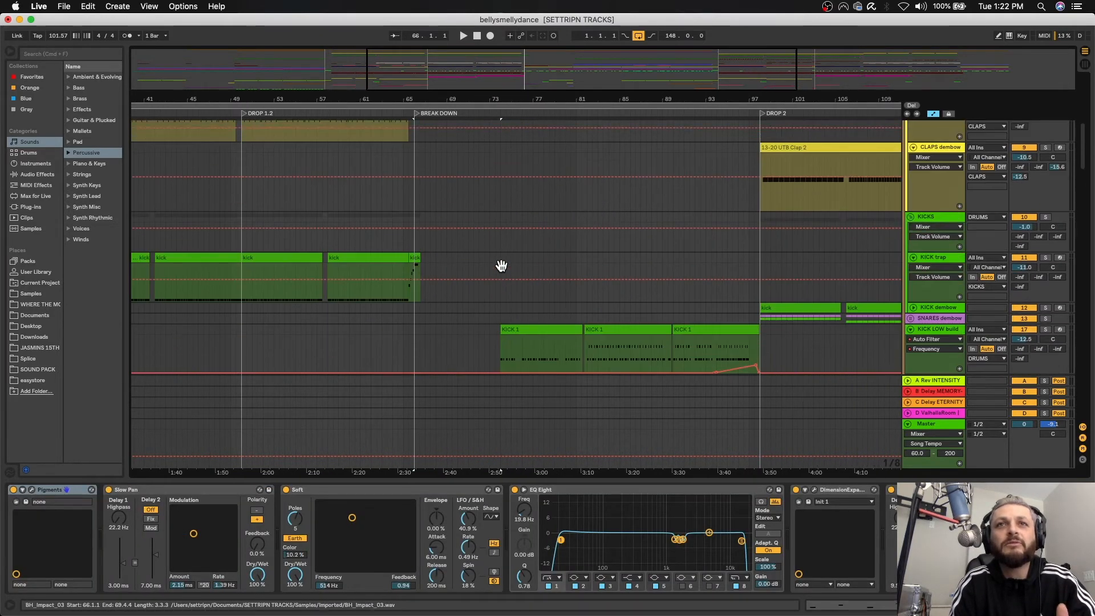
pyautogui.scroll(-3, 502, 266)
pyautogui.hscroll(2, 501, 266)
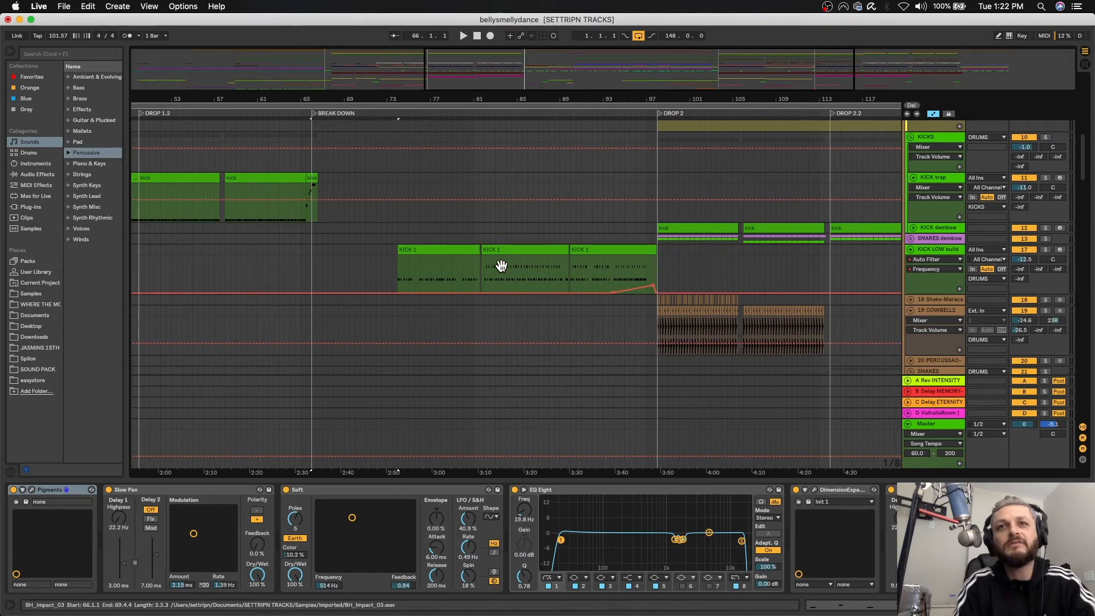
# Select the last KICK 1 clip of the KICK LOW build track before DROP 2 and play it in solo and within the full mix
pyautogui.click(598, 254)
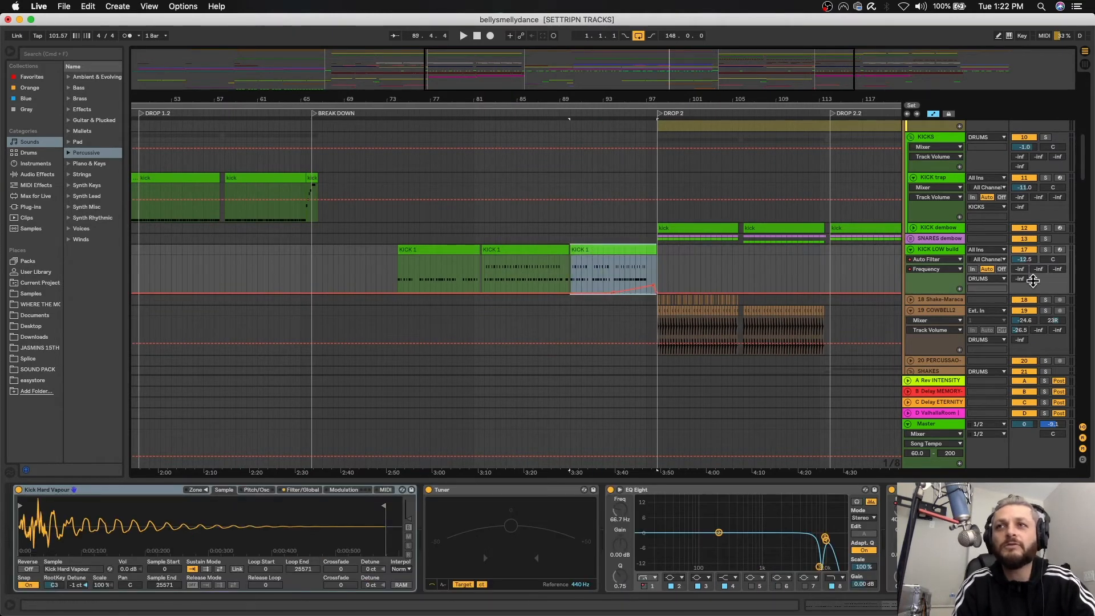
pyautogui.click(1045, 249)
pyautogui.press('space')
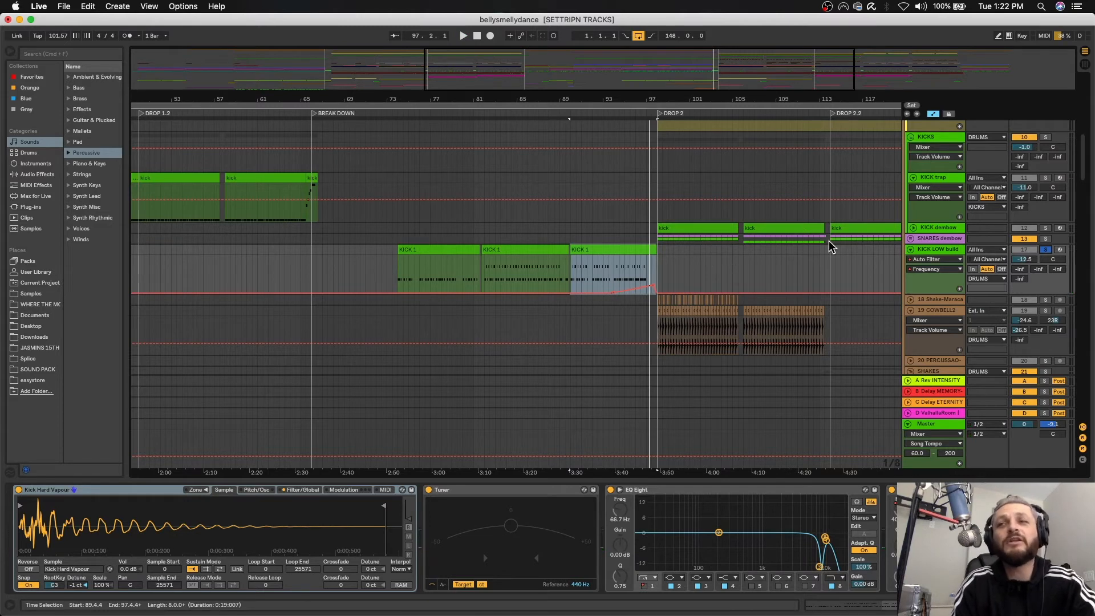
pyautogui.press('space')
pyautogui.click(1046, 249)
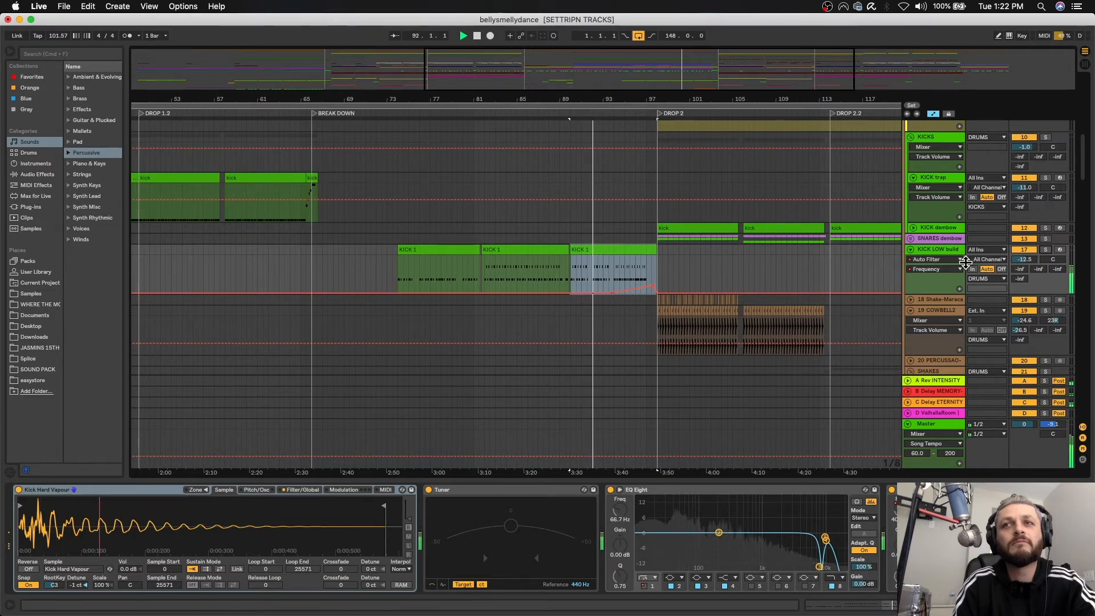
# Let the build play on into DROP 2 while looking over the drop's claps, kicks, shakers and percussion tracks
pyautogui.scroll(3, 806, 233)
pyautogui.hscroll(4, 806, 232)
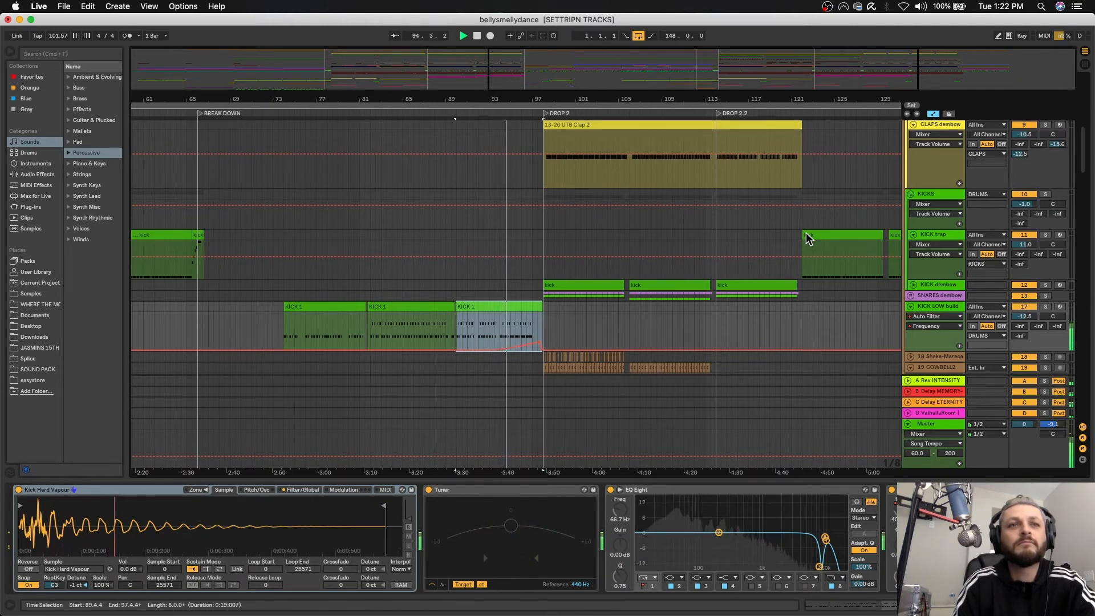
pyautogui.hscroll(5, 656, 217)
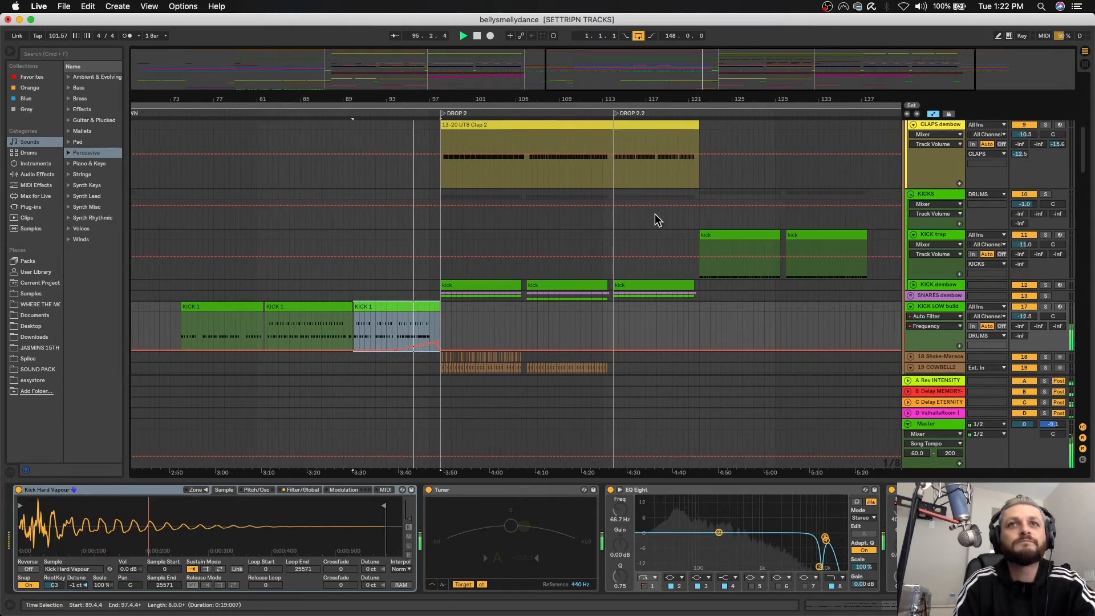
pyautogui.hscroll(3, 654, 219)
pyautogui.scroll(-5, 654, 220)
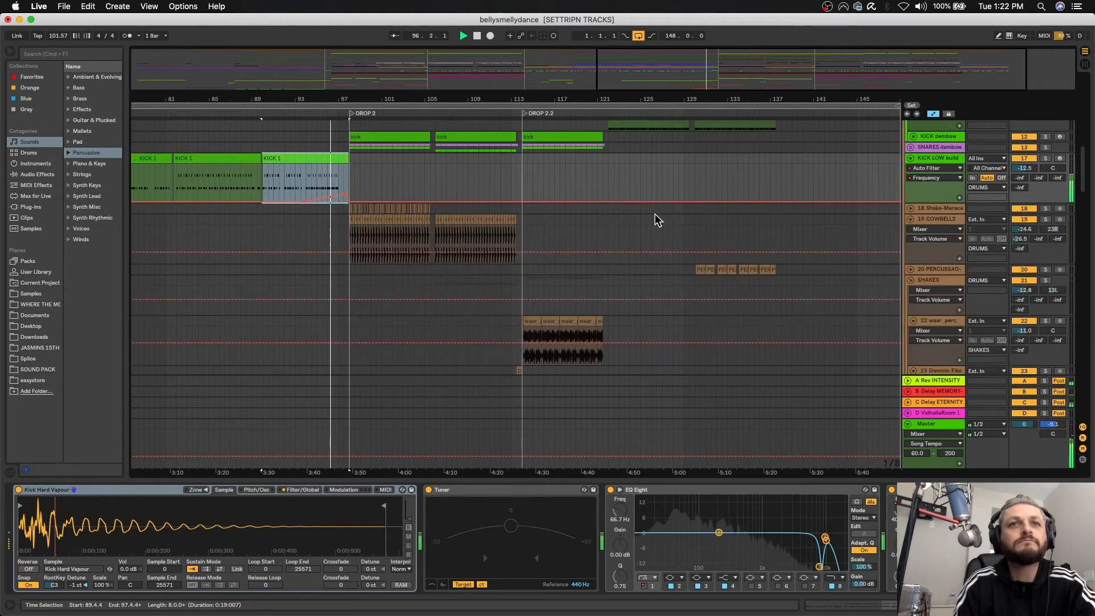
pyautogui.scroll(3, 655, 220)
pyautogui.scroll(3, 656, 219)
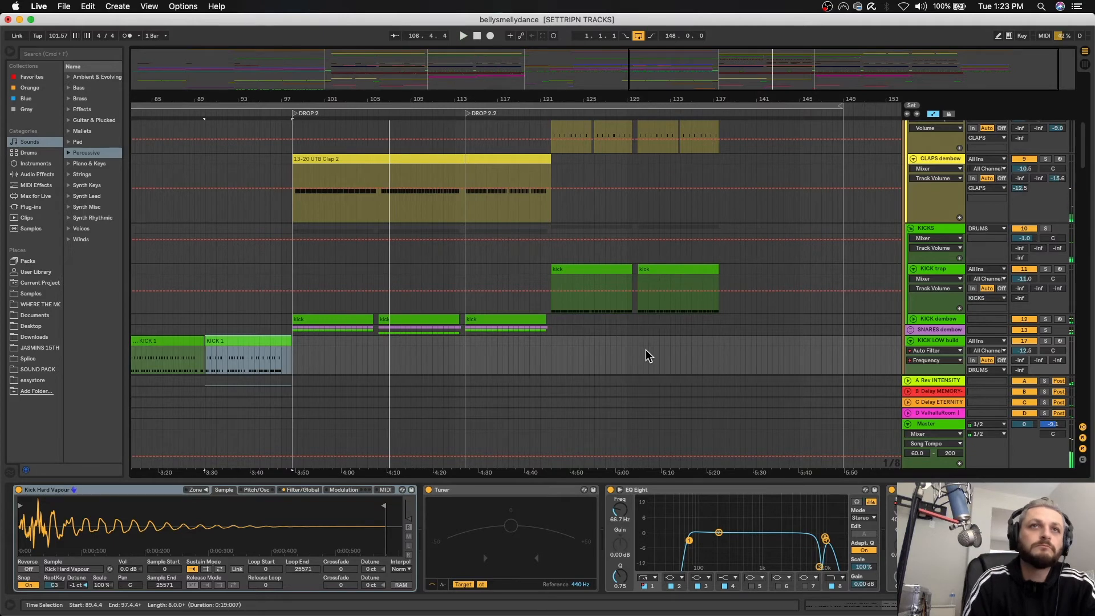
# Stop playback, unfold the SNARES dembow group, and view its snare tracks with the surrounding DROP 2 percussion
pyautogui.scroll(5, 648, 355)
pyautogui.scroll(-8, 648, 355)
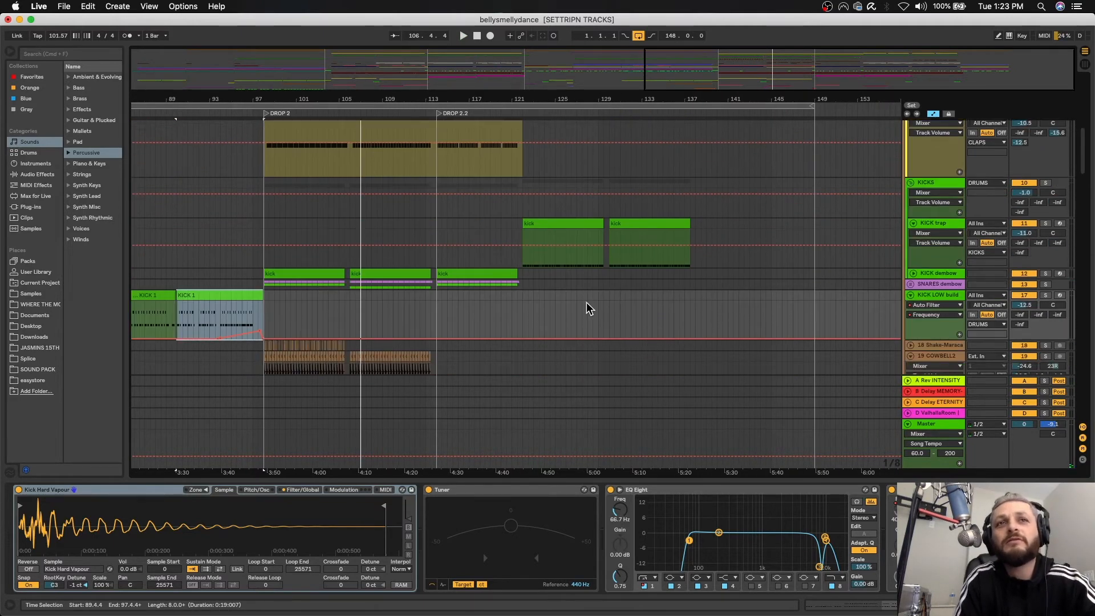
pyautogui.click(911, 284)
pyautogui.scroll(-3, 667, 230)
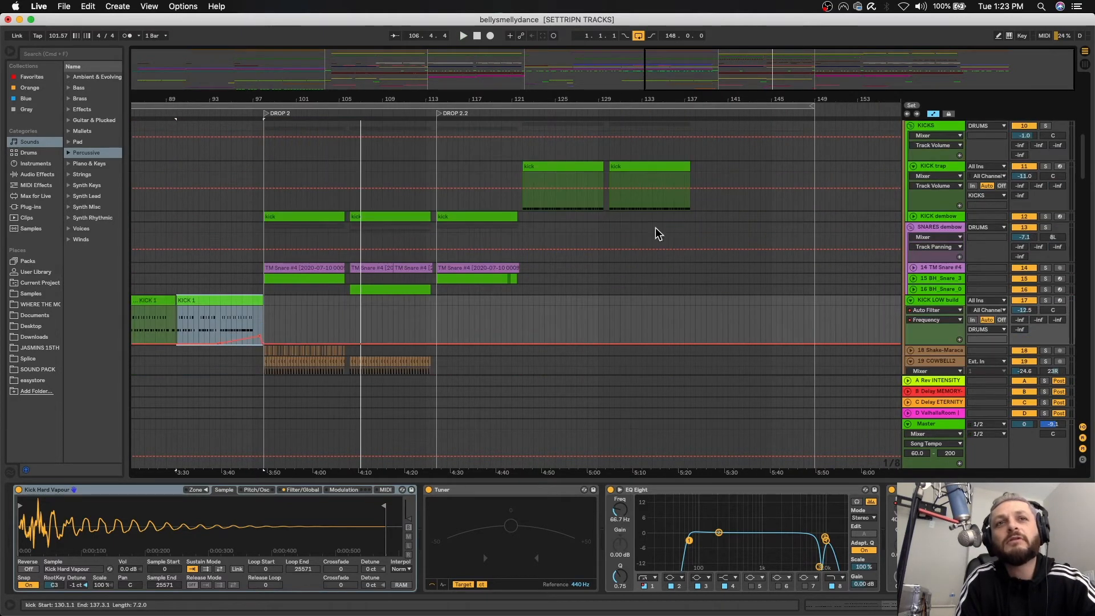
pyautogui.scroll(-3, 311, 273)
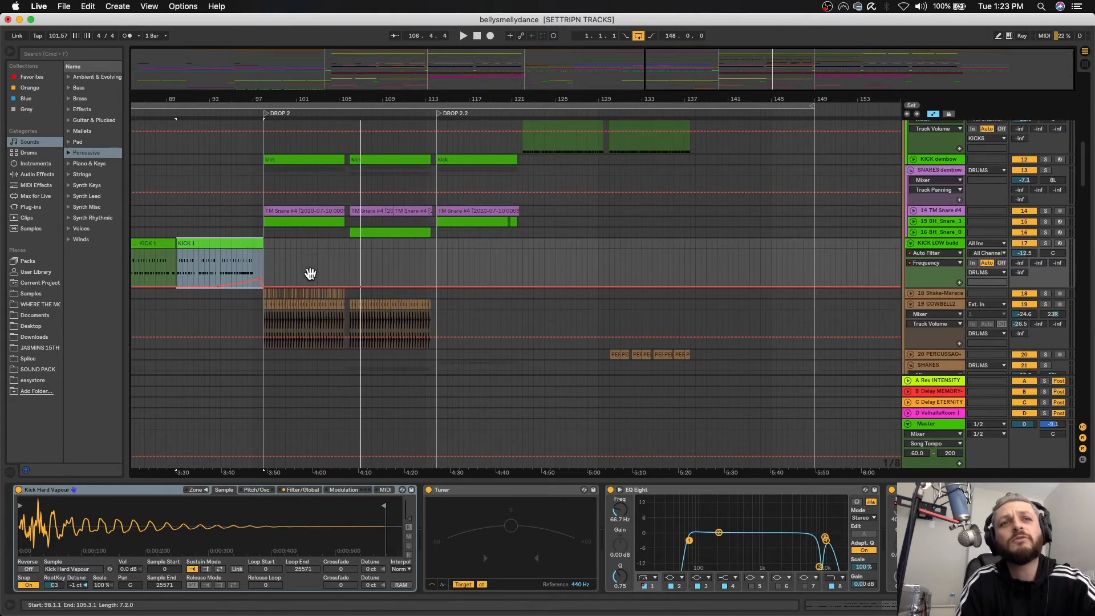
# Place the insert marker in the DROP 2 cowbell track and look over the section's shakers, Arab drums, vocals and horn leads
pyautogui.click(334, 311)
pyautogui.click(332, 299)
pyautogui.scroll(-10, 332, 298)
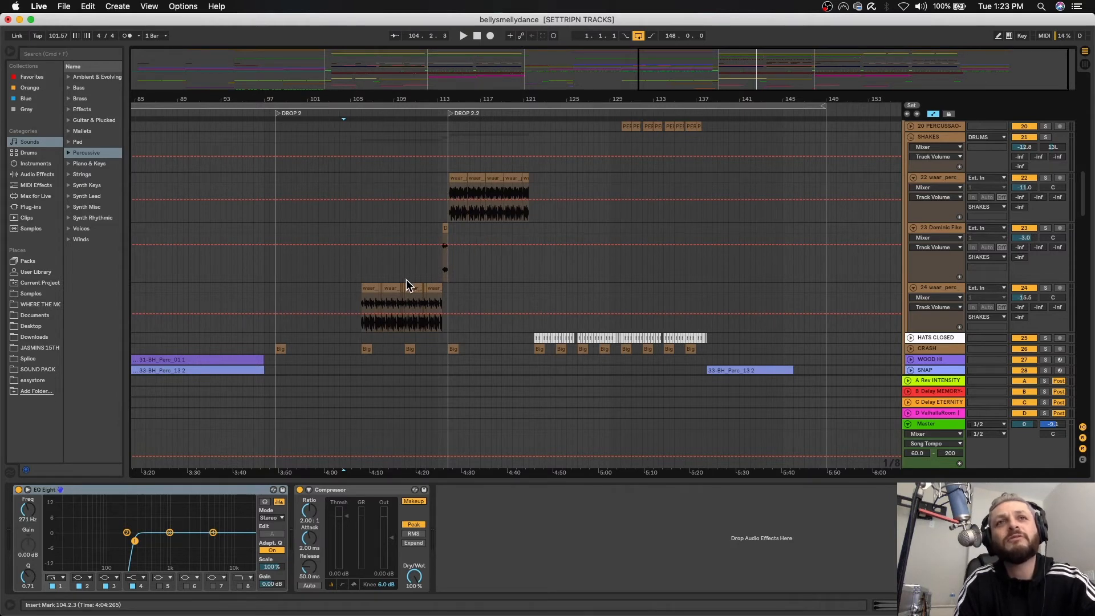
pyautogui.scroll(2, 368, 285)
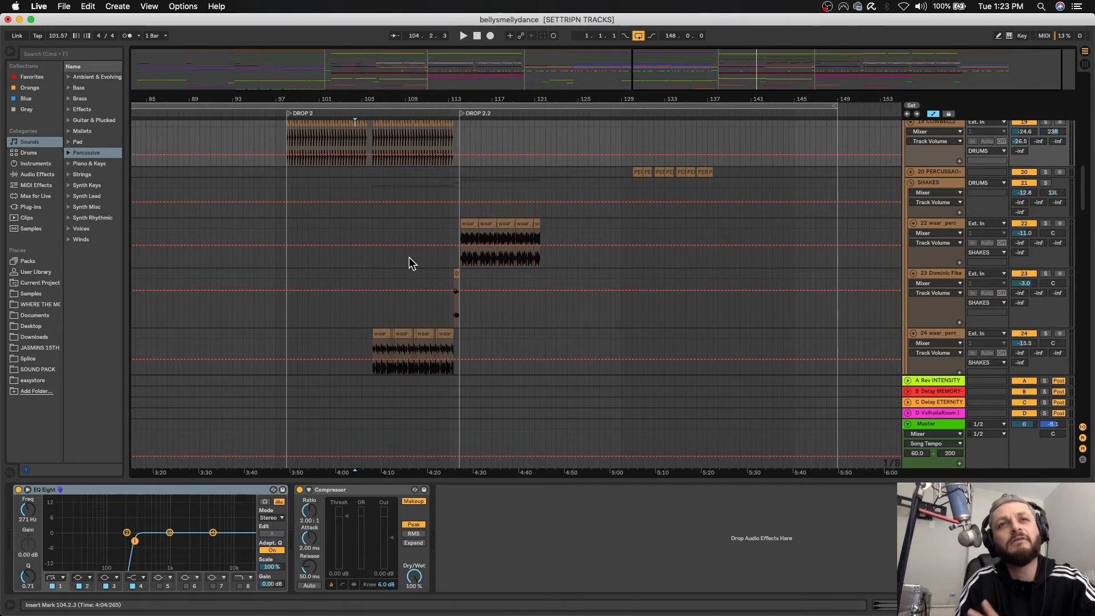
pyautogui.scroll(12, 409, 258)
pyautogui.scroll(-15, 409, 257)
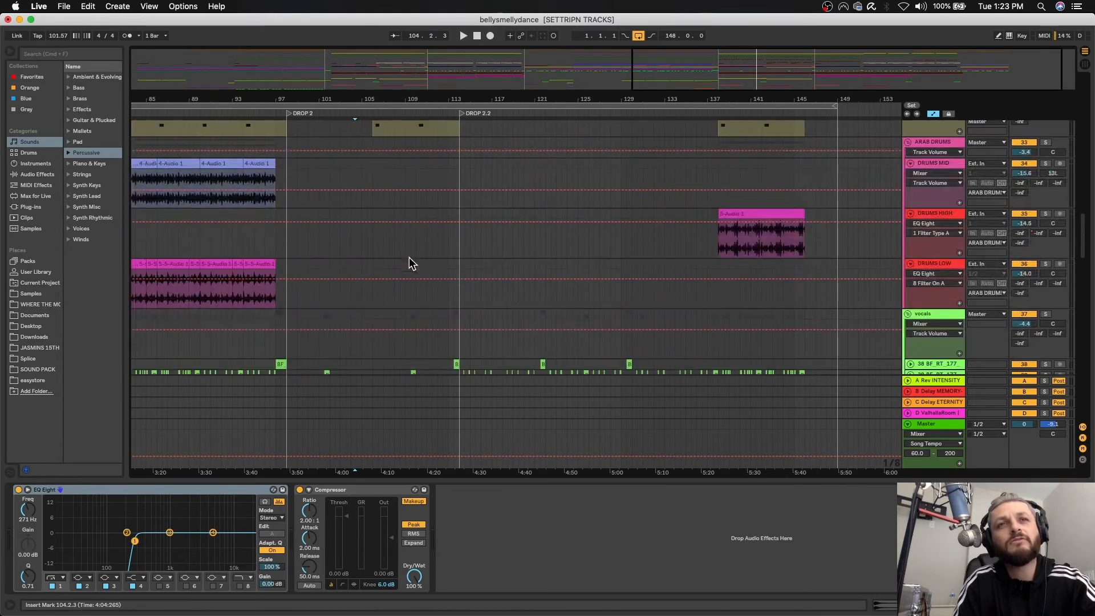
pyautogui.scroll(-8, 409, 258)
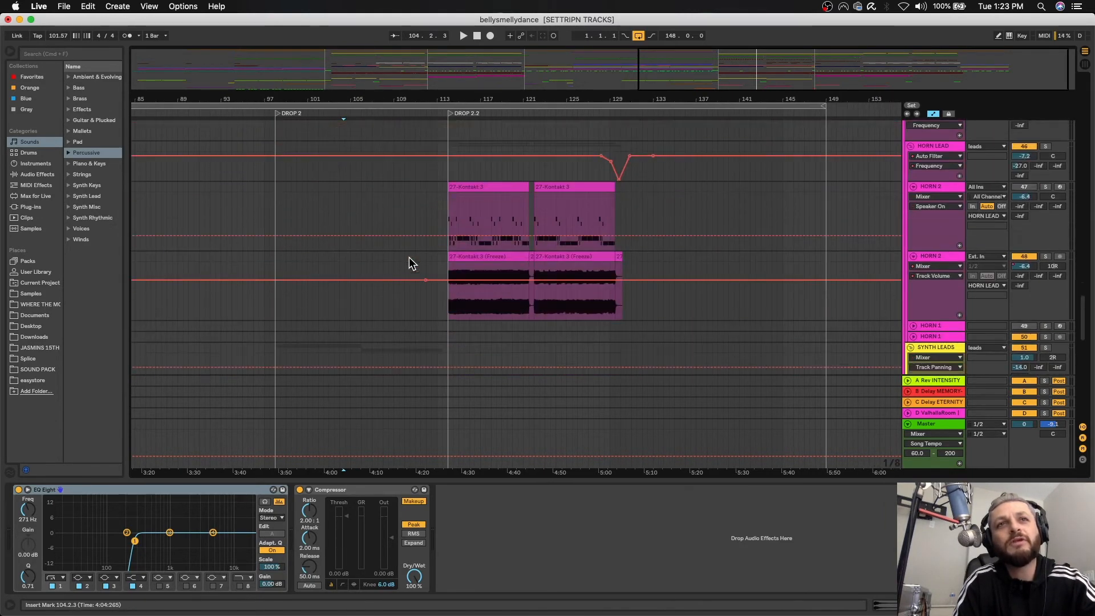
# Select the SYNTH MID clip at the start of DROP 2 and play it in the full mix and in solo
pyautogui.click(328, 147)
pyautogui.press('space')
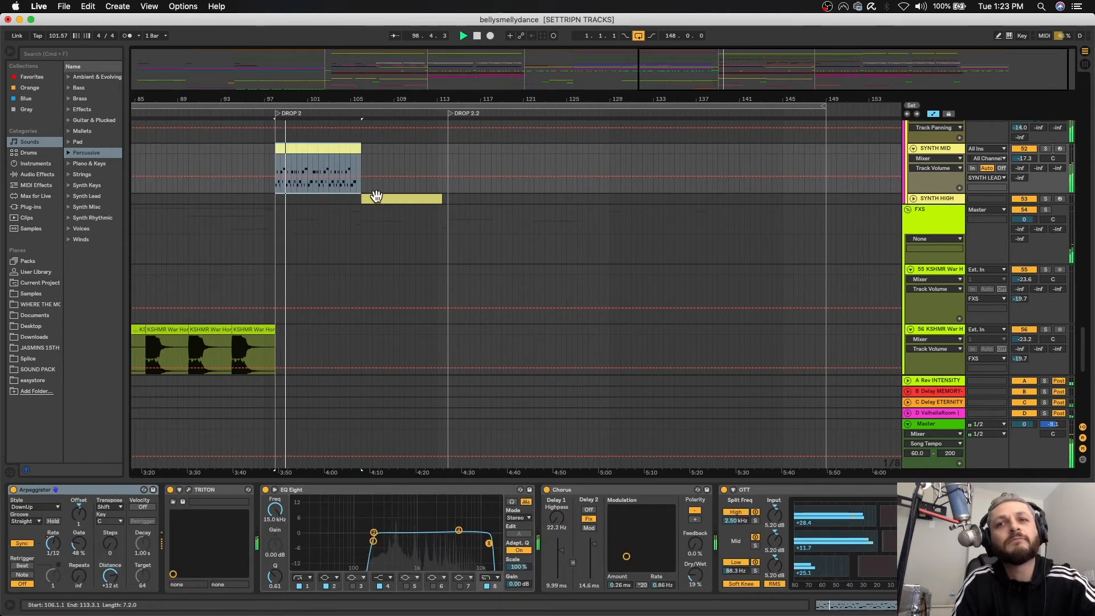
pyautogui.click(1046, 149)
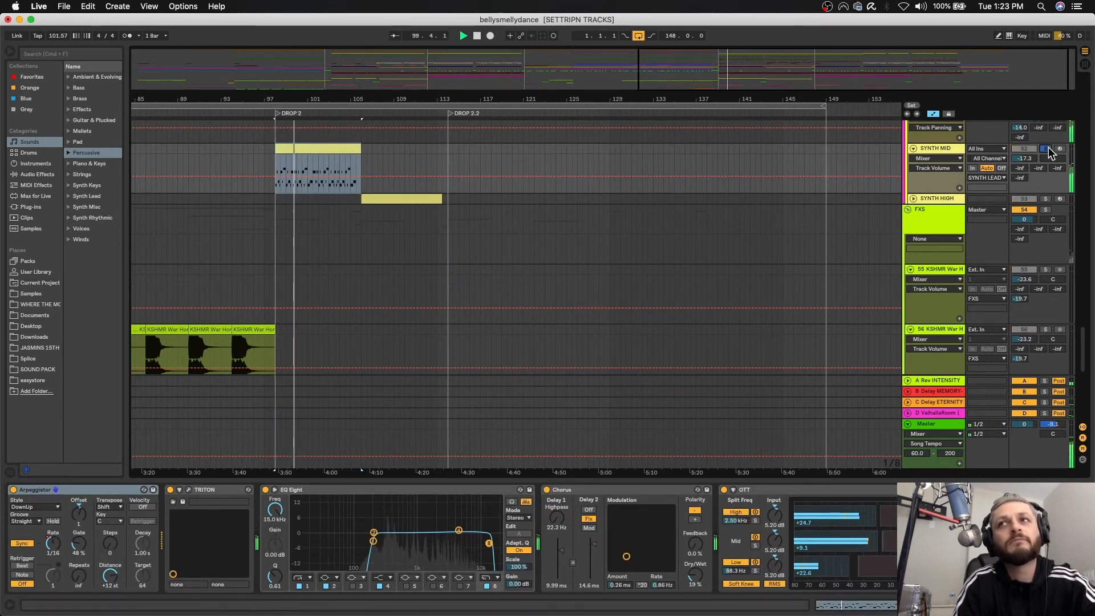
pyautogui.click(1048, 150)
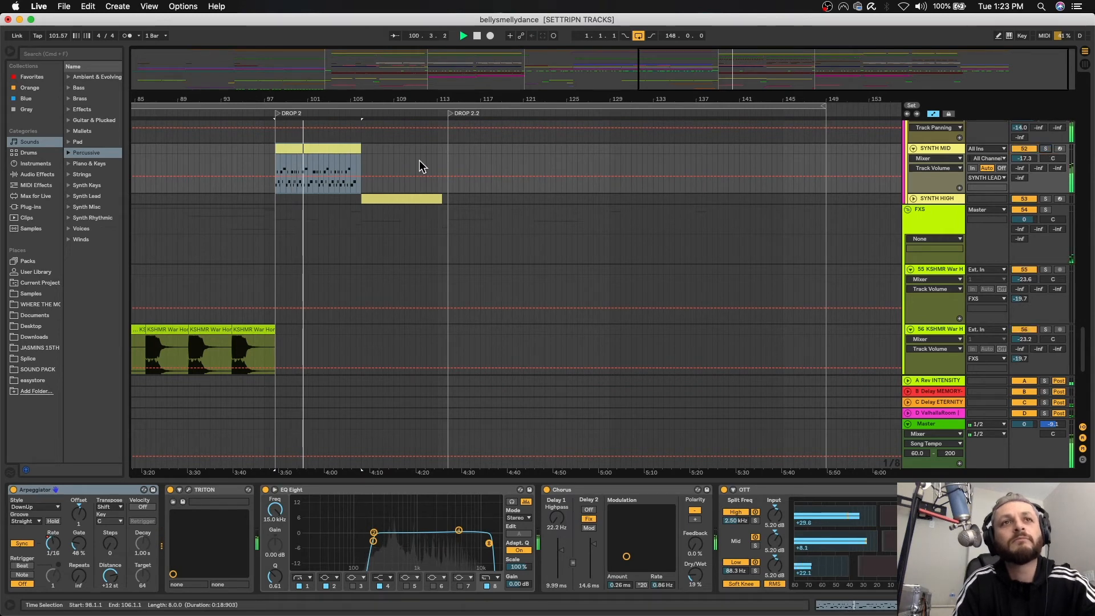
# Let DROP 2 play on while looking over its sweep and impact effects, then stop playback at the 808 tracks
pyautogui.scroll(-5, 409, 178)
pyautogui.scroll(-5, 408, 179)
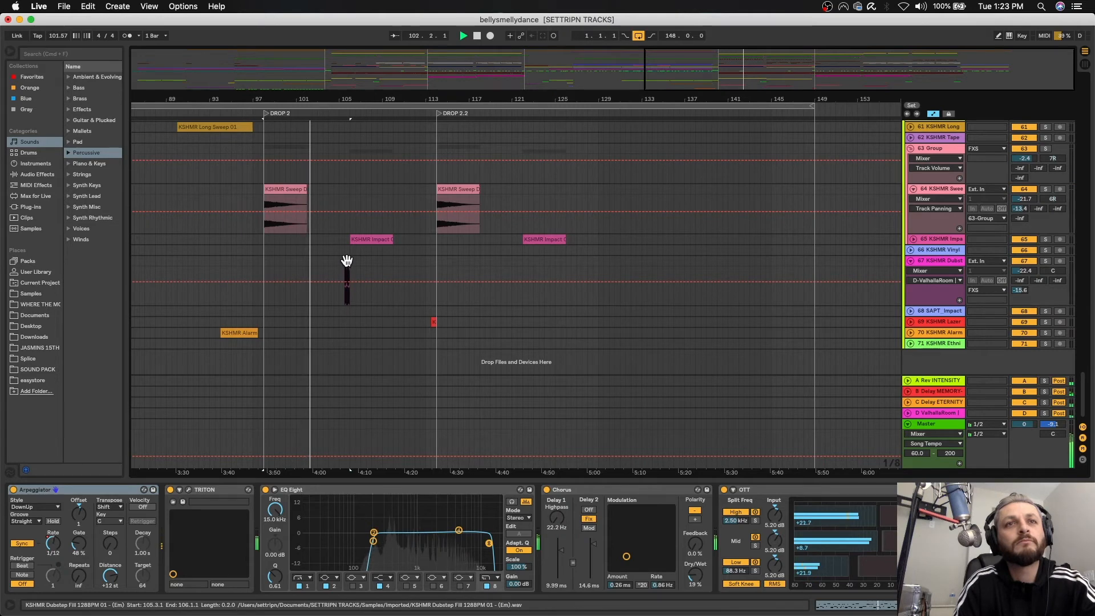
pyautogui.scroll(10, 346, 261)
pyautogui.scroll(10, 346, 260)
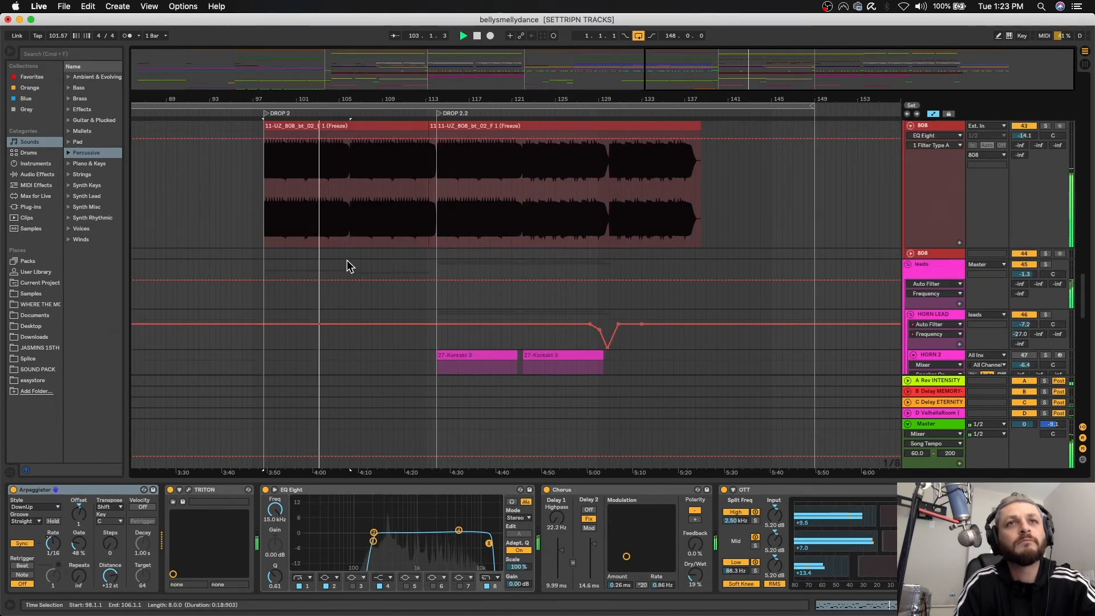
pyautogui.scroll(15, 371, 291)
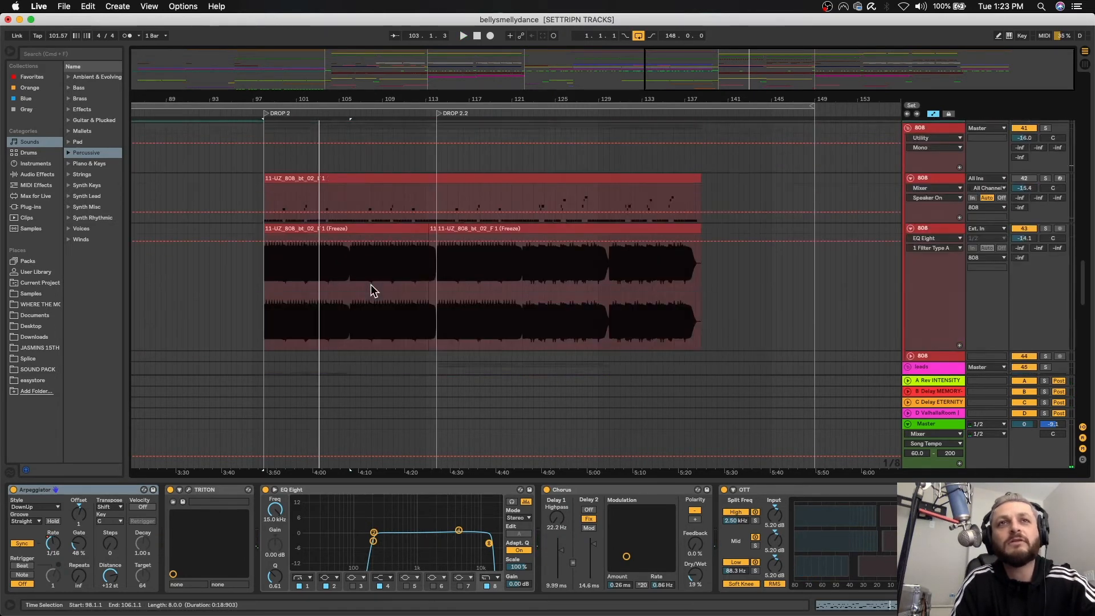
# Unfold the 14 TM Snare #4 track in the SNARES dembow group and view its waveform up close and across DROP 2
pyautogui.moveTo(317, 97); pyautogui.dragTo(330, 228)
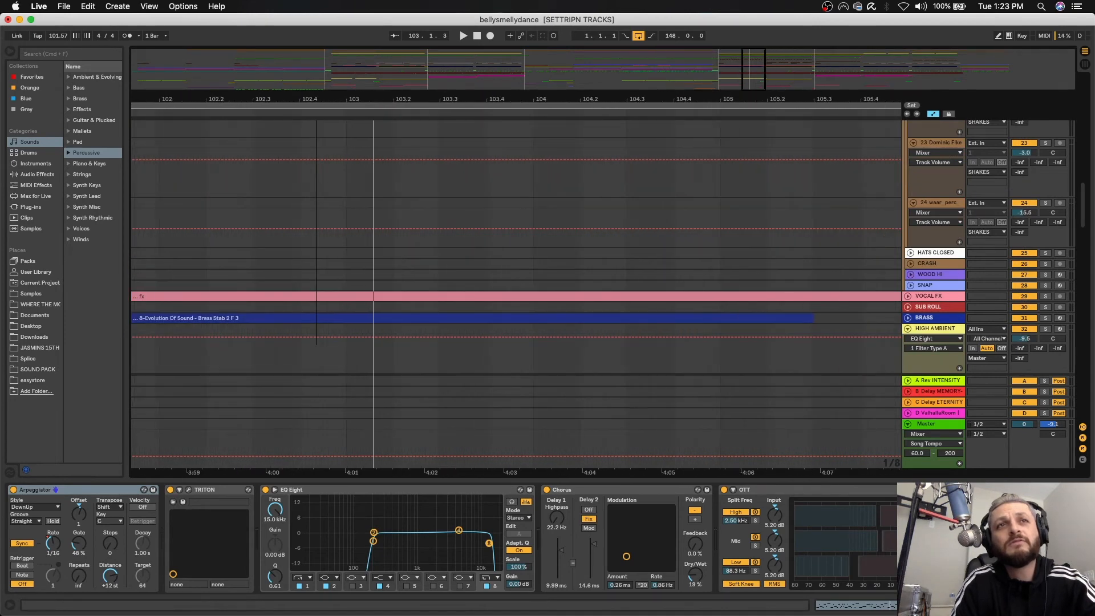
pyautogui.scroll(8, 330, 228)
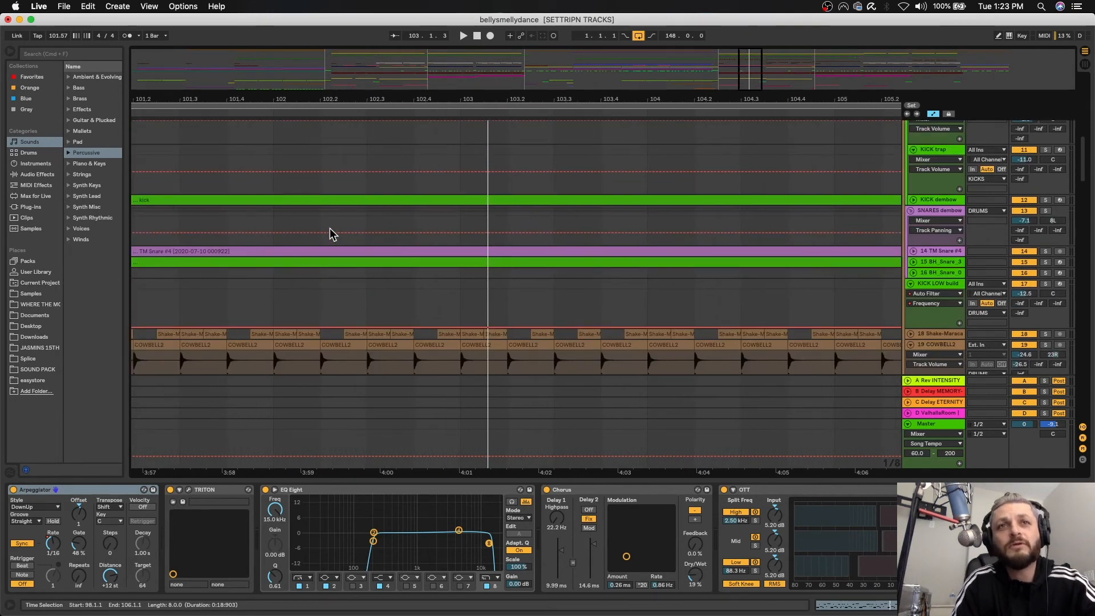
pyautogui.scroll(1, 330, 228)
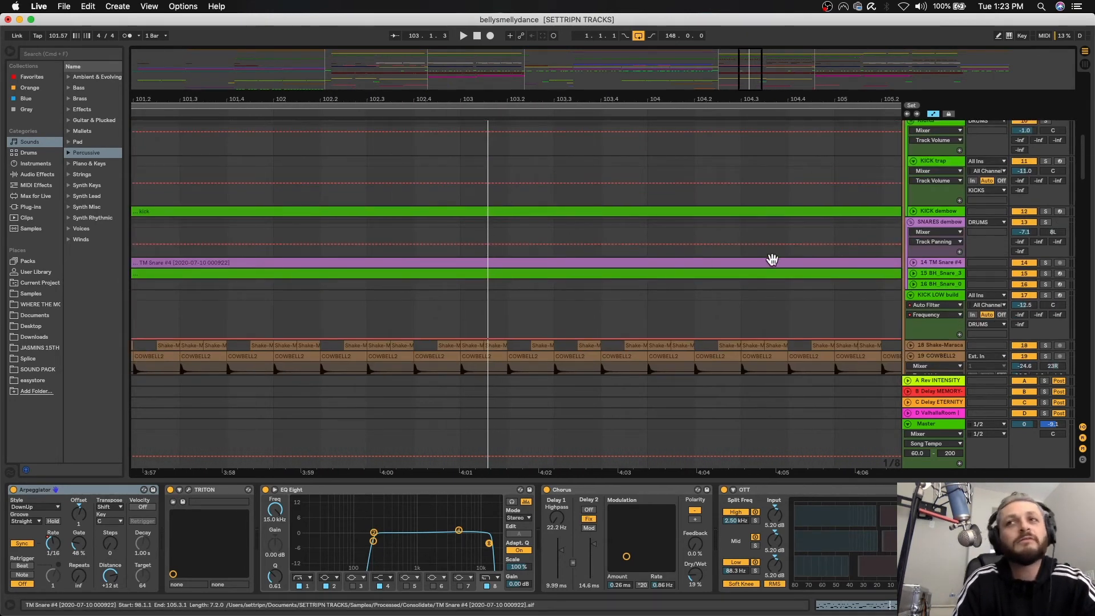
pyautogui.click(913, 263)
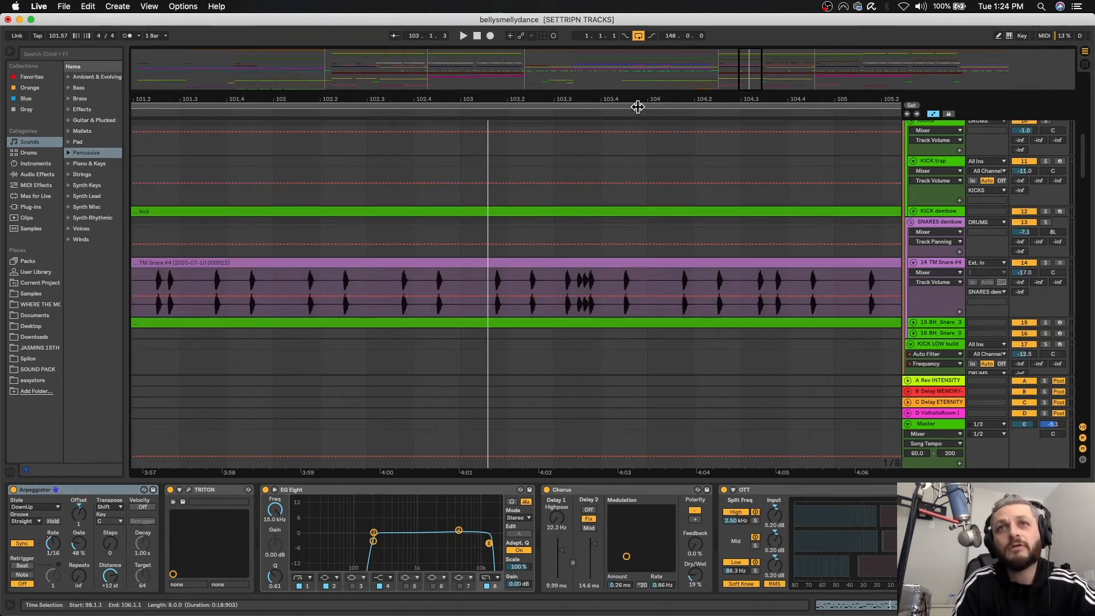
pyautogui.moveTo(636, 96); pyautogui.dragTo(635, 90)
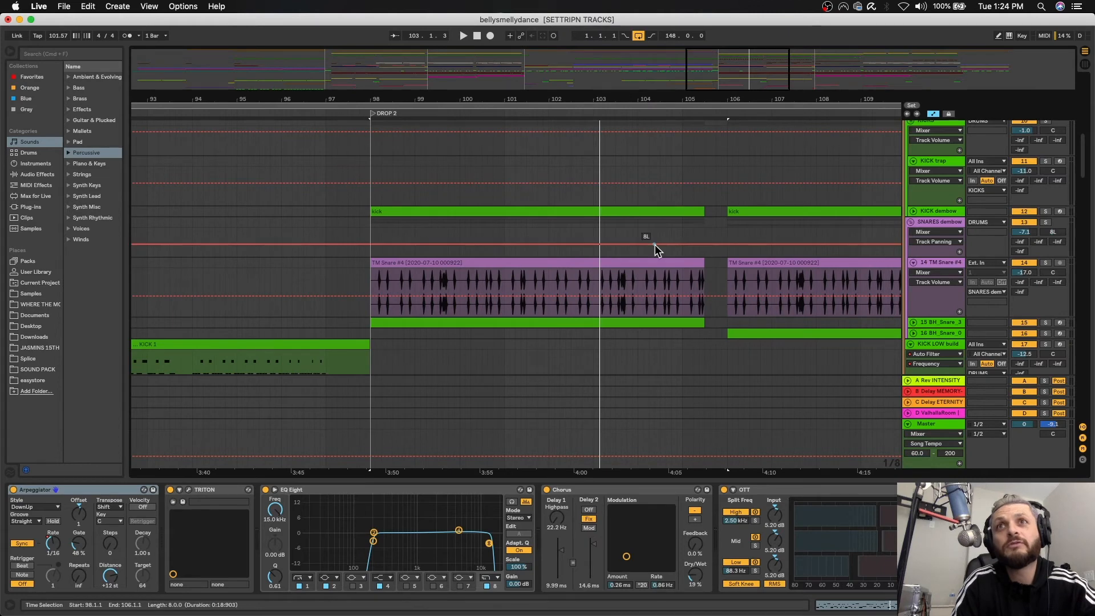
# Look over the SHAKES group from DROP 2 to DROP 2.2 and select the first shaker clip of track 22 at DROP 2.2
pyautogui.scroll(-3, 655, 245)
pyautogui.scroll(-10, 655, 244)
pyautogui.hscroll(10, 654, 244)
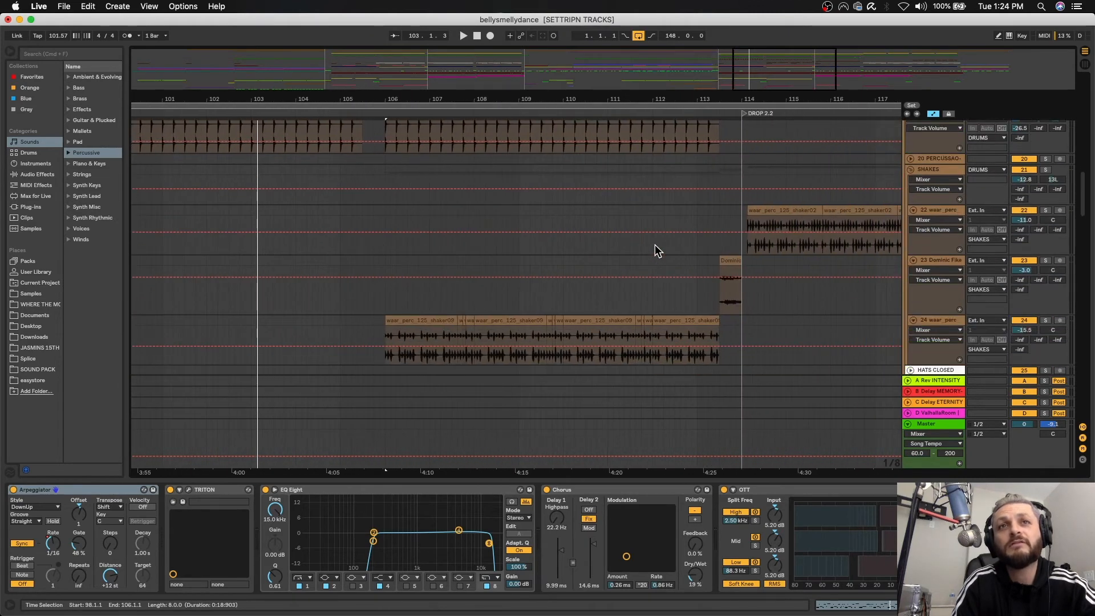
pyautogui.moveTo(621, 101); pyautogui.dragTo(622, 89)
pyautogui.scroll(15, 648, 234)
pyautogui.hscroll(5, 649, 234)
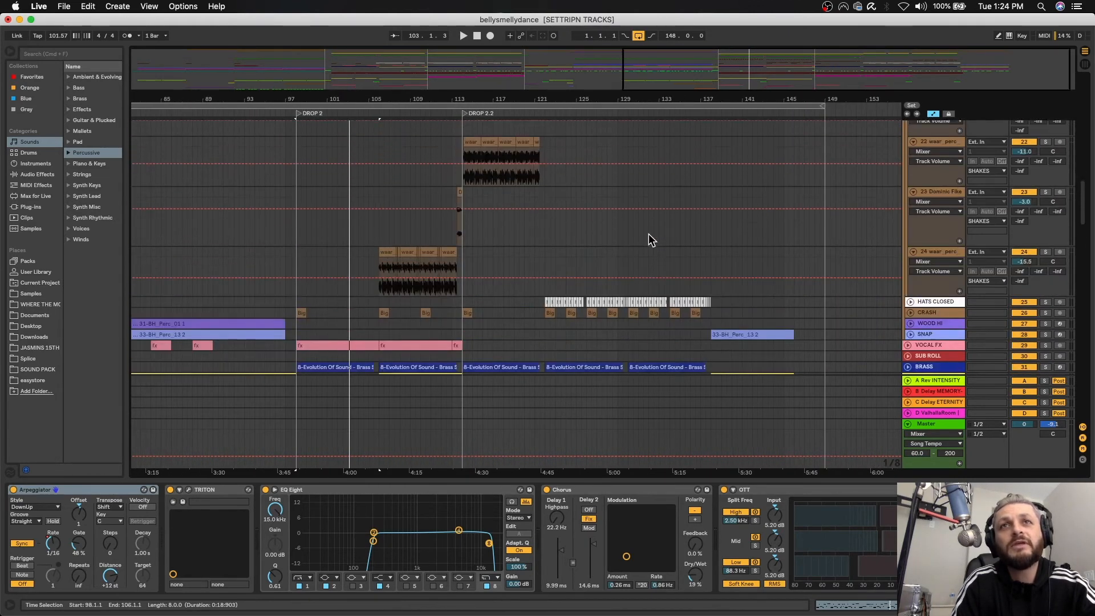
pyautogui.click(464, 211)
# Play DROP 2.2 from the first CLAPS trap clip while viewing the percussion, closed hats, crash and brass tracks
pyautogui.scroll(10, 466, 210)
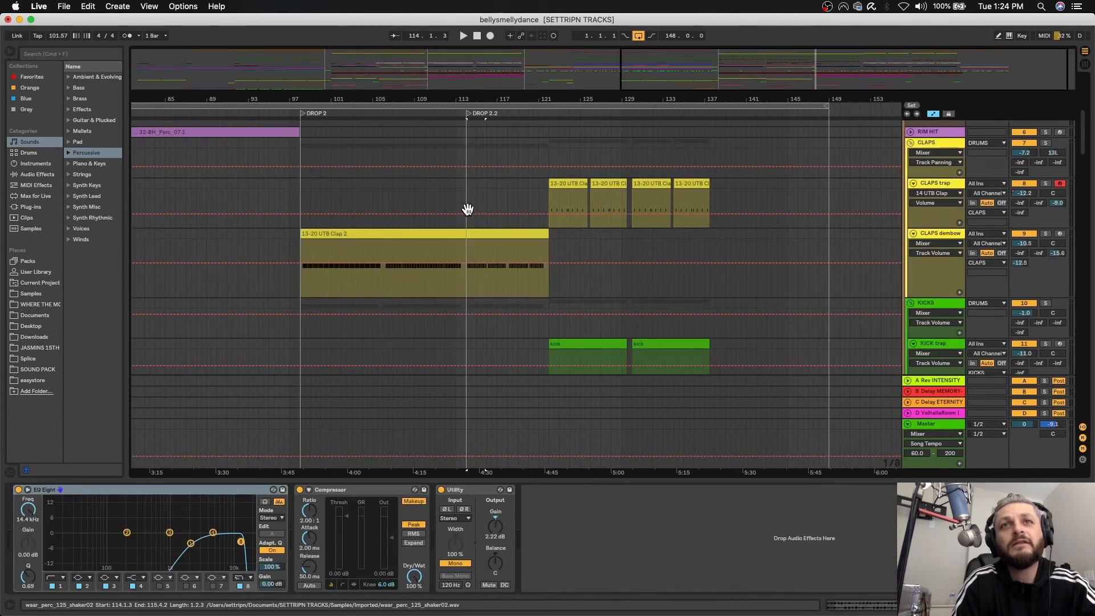
pyautogui.click(569, 195)
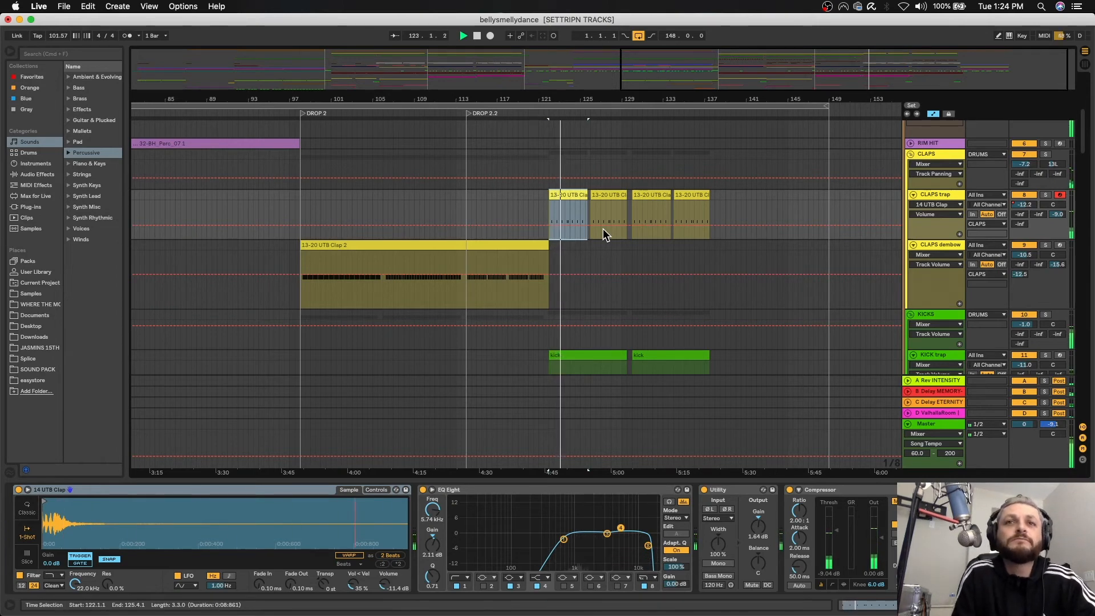
pyautogui.scroll(-10, 603, 228)
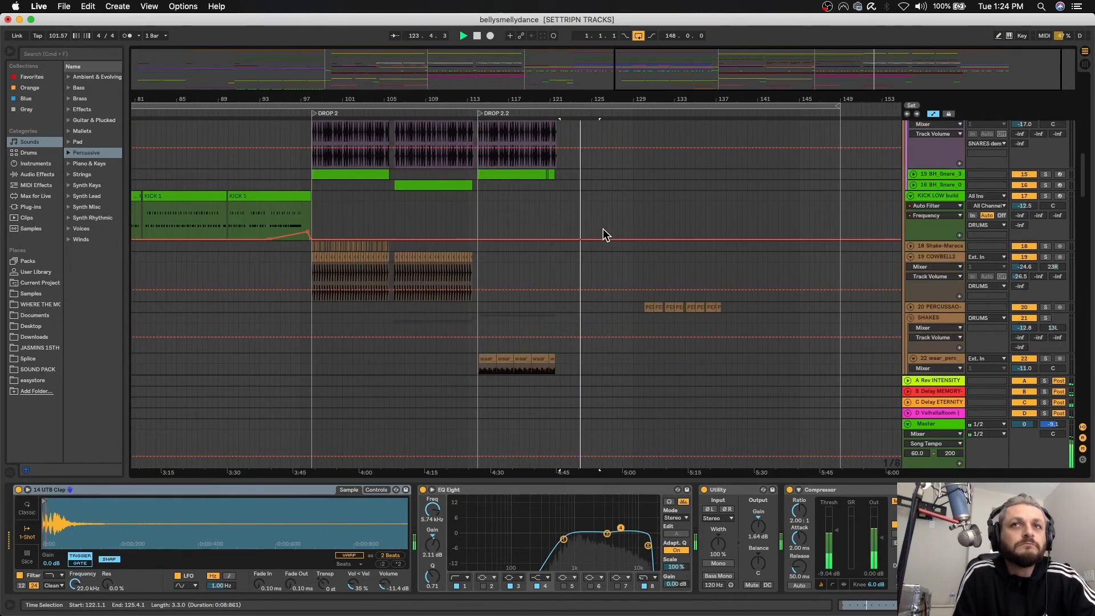
pyautogui.scroll(-10, 603, 228)
pyautogui.hscroll(-5, 603, 228)
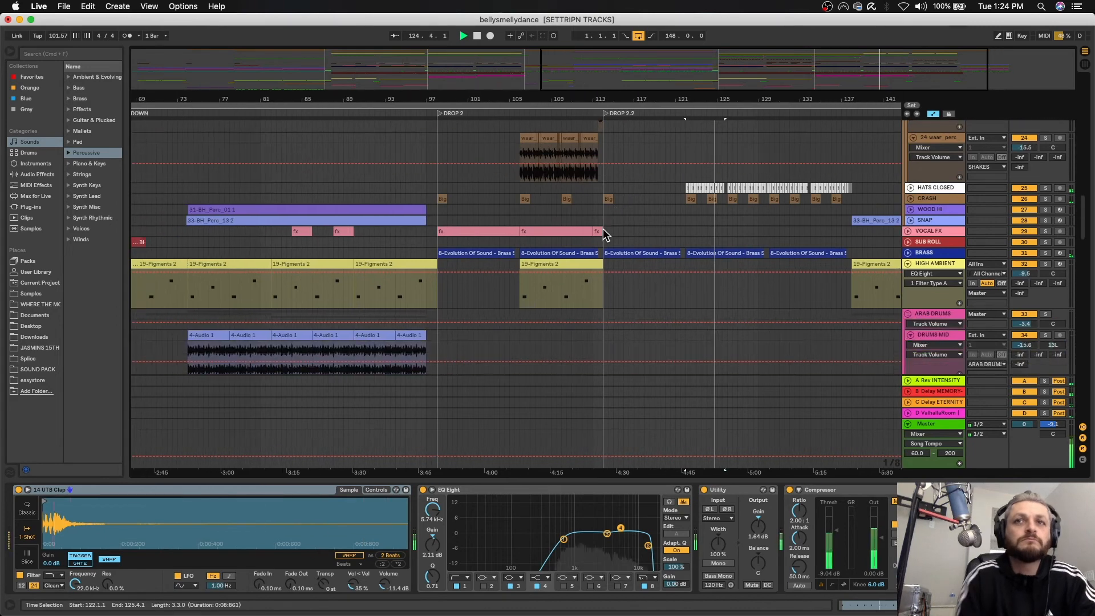
# Keep DROP 2.2 playing while examining the 808, HORN LEAD and vocals tracks, and stop playback before the outro
pyautogui.scroll(-10, 600, 211)
pyautogui.hscroll(5, 600, 211)
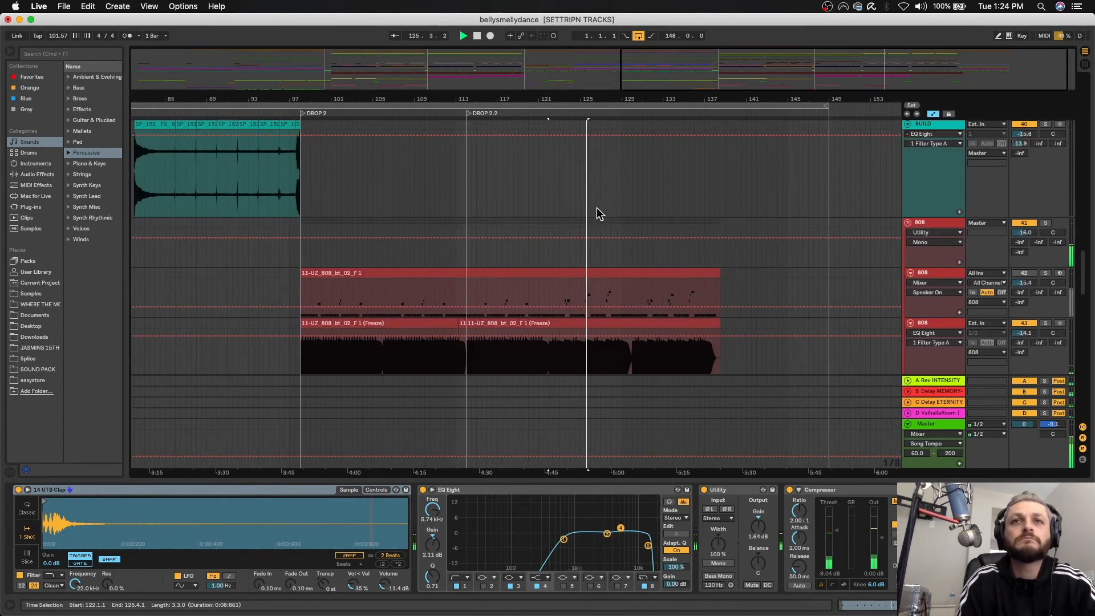
pyautogui.scroll(-5, 599, 213)
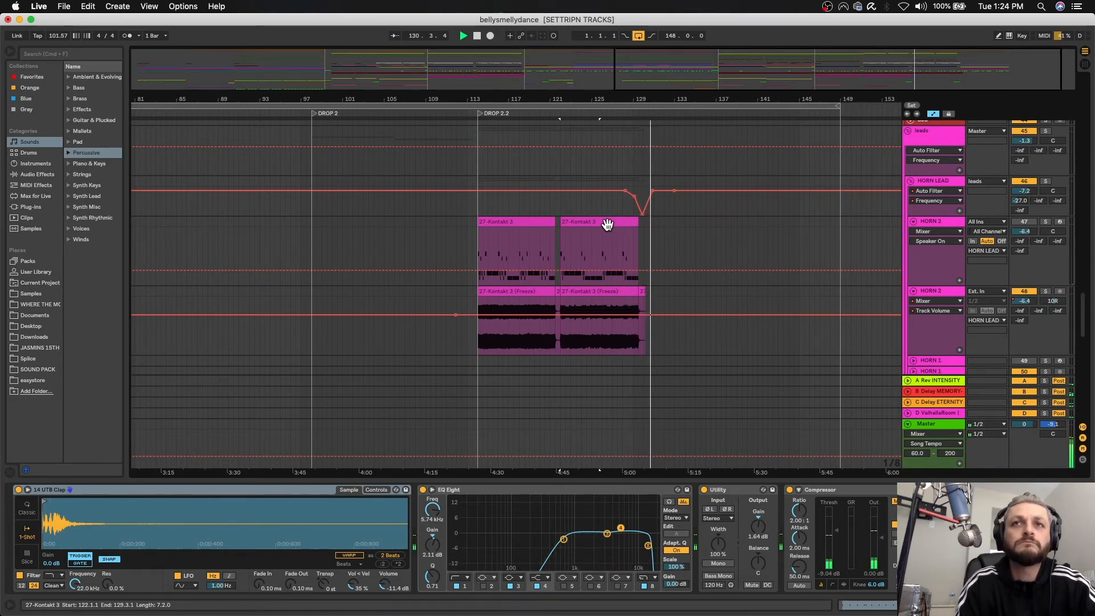
pyautogui.scroll(10, 631, 289)
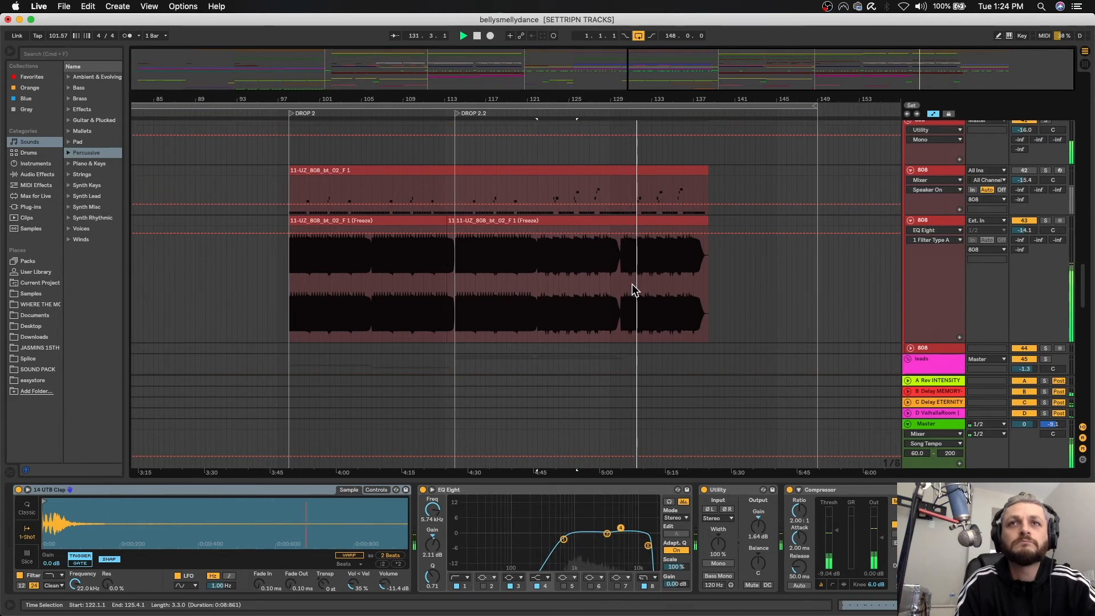
pyautogui.scroll(10, 633, 289)
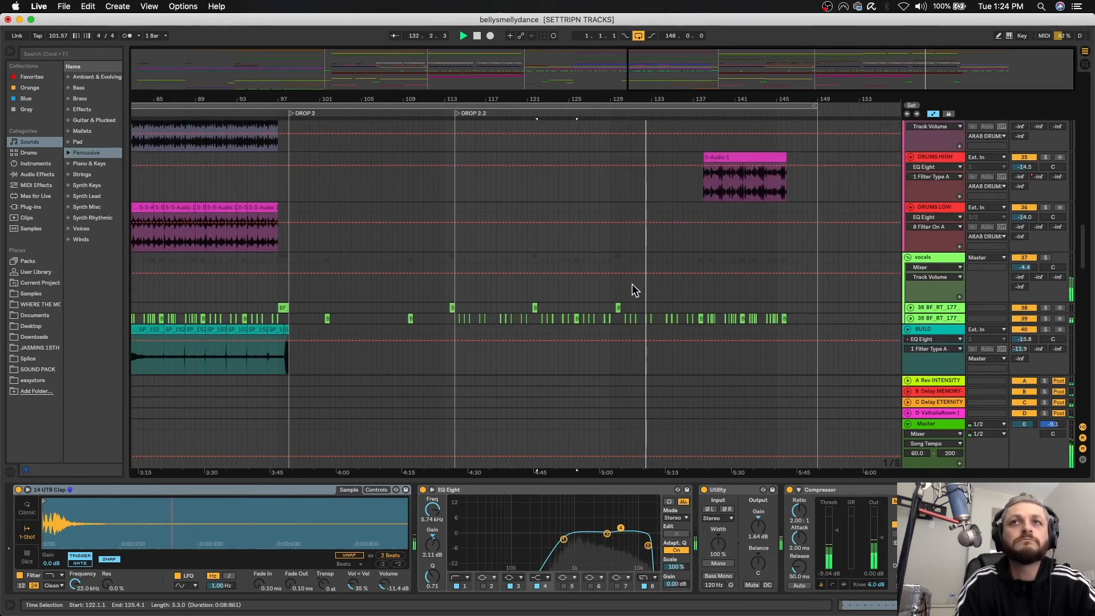
pyautogui.scroll(5, 635, 290)
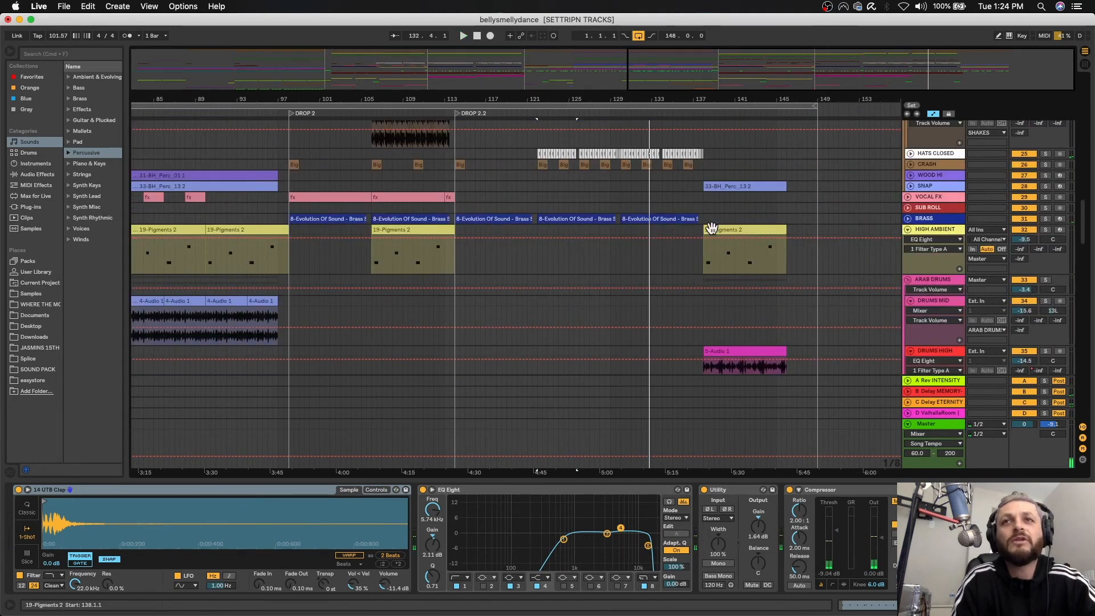
# Play the outro from the last 19-Pigments 2 clip on HIGH AMBIENT and select the DRUMS HIGH clip beneath it
pyautogui.scroll(5, 711, 228)
pyautogui.scroll(-2, 713, 202)
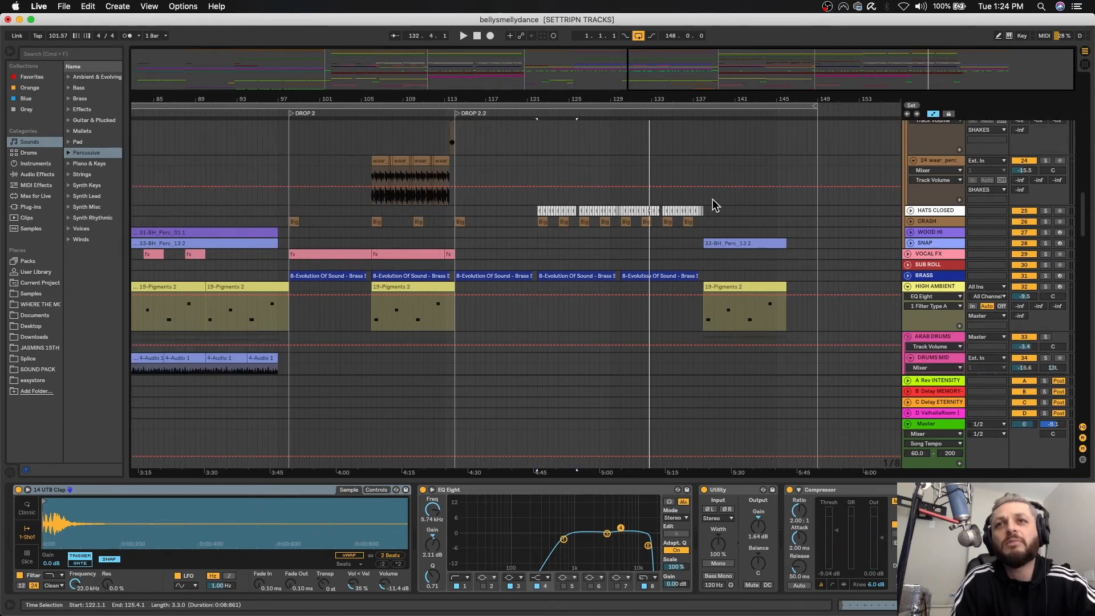
pyautogui.press('space')
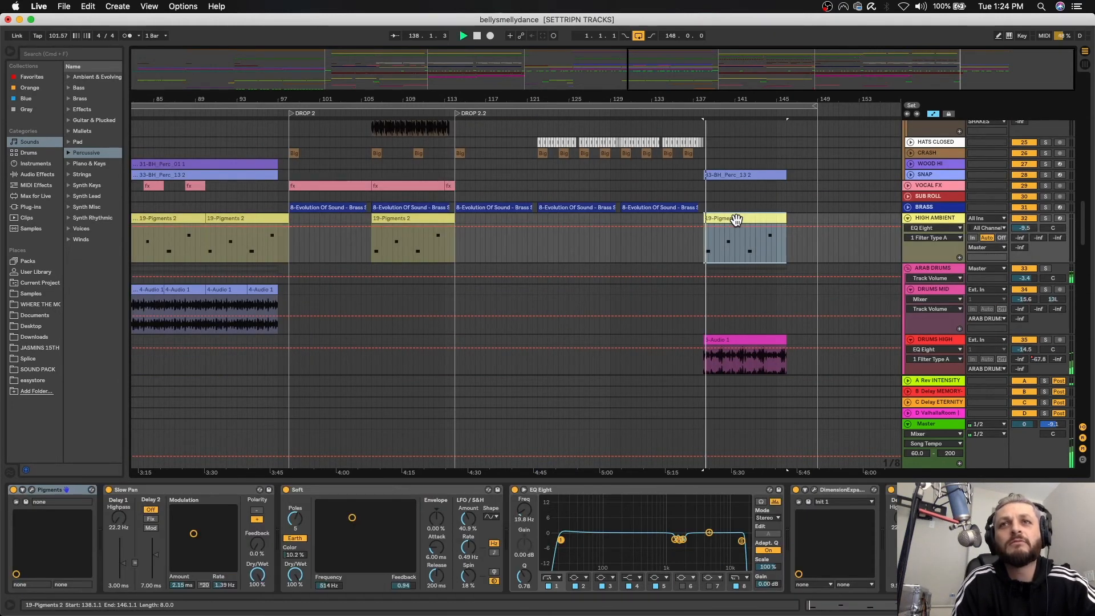
pyautogui.scroll(-5, 736, 221)
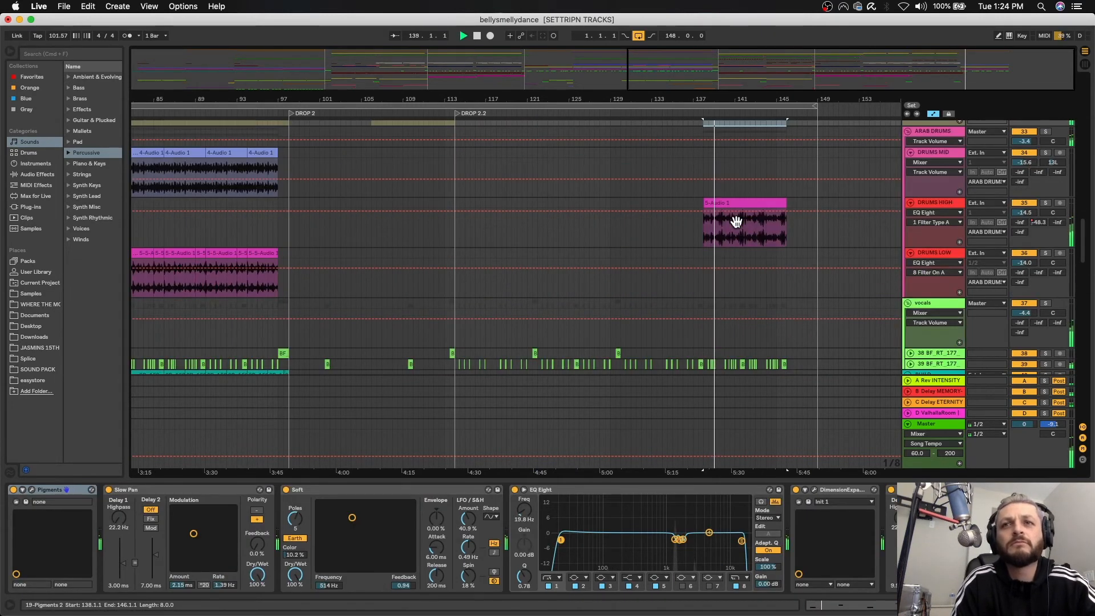
pyautogui.click(761, 206)
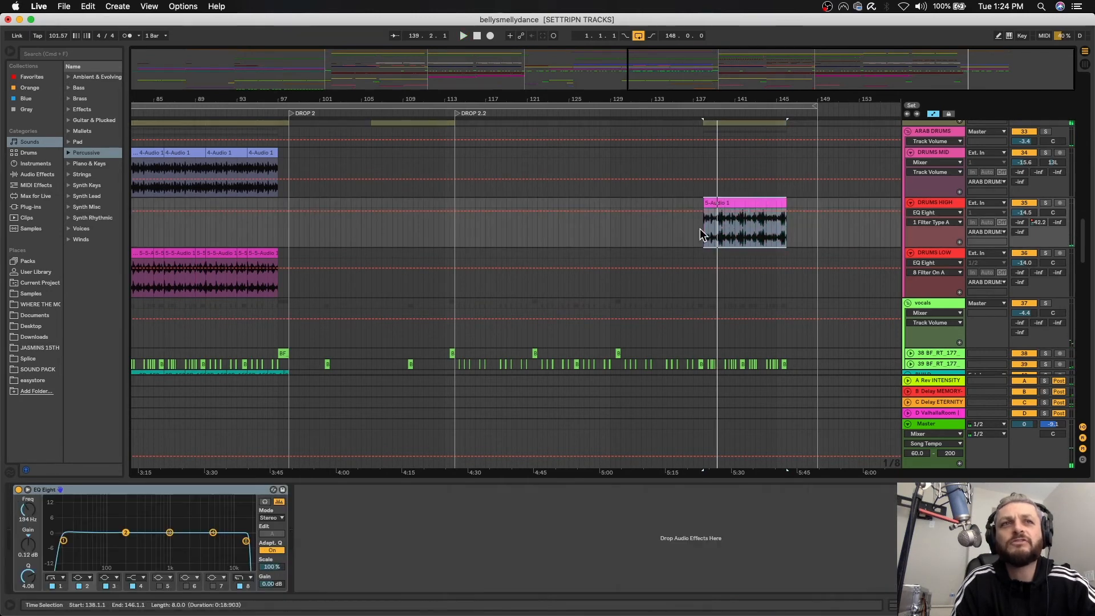
# View the whole arrangement's length and look over its tracks from the plucks through the drums to the horn leads
pyautogui.moveTo(652, 71); pyautogui.dragTo(181, 73)
pyautogui.scroll(-15, 335, 282)
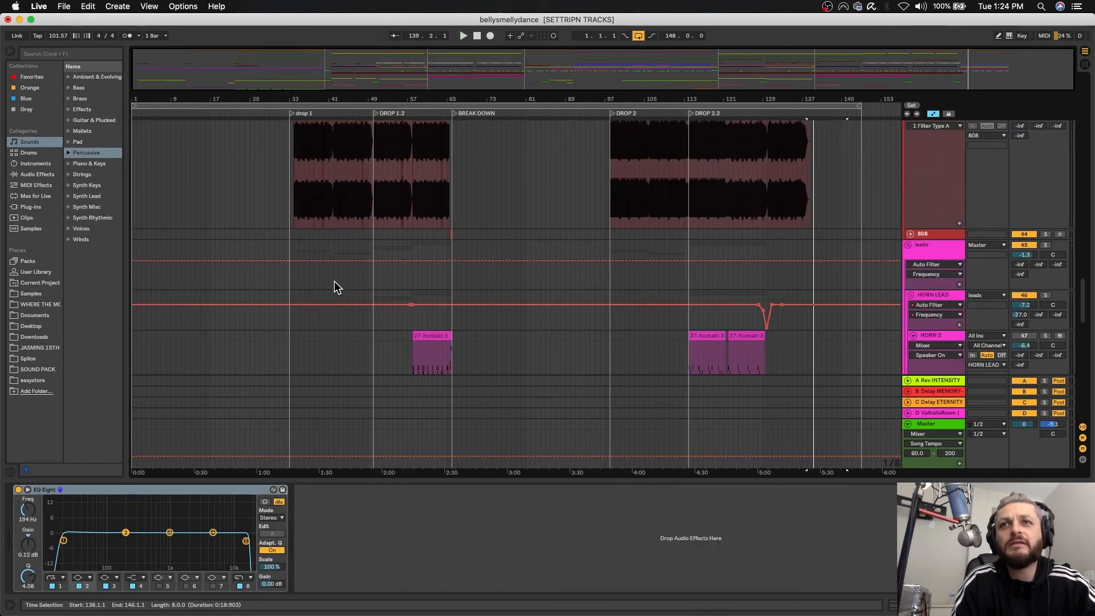
pyautogui.scroll(20, 334, 282)
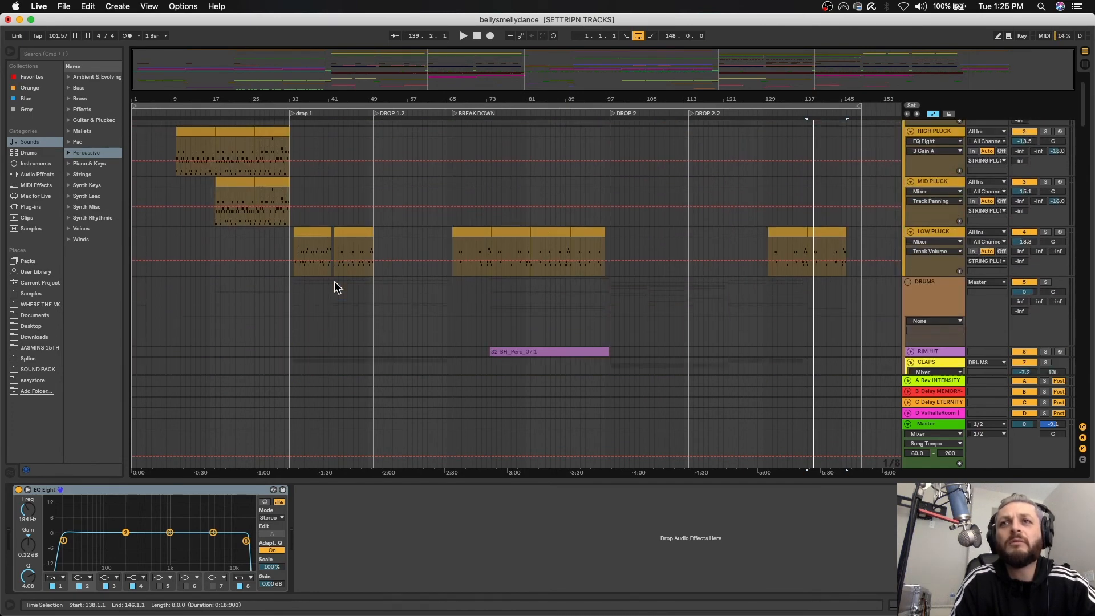
pyautogui.scroll(-10, 334, 281)
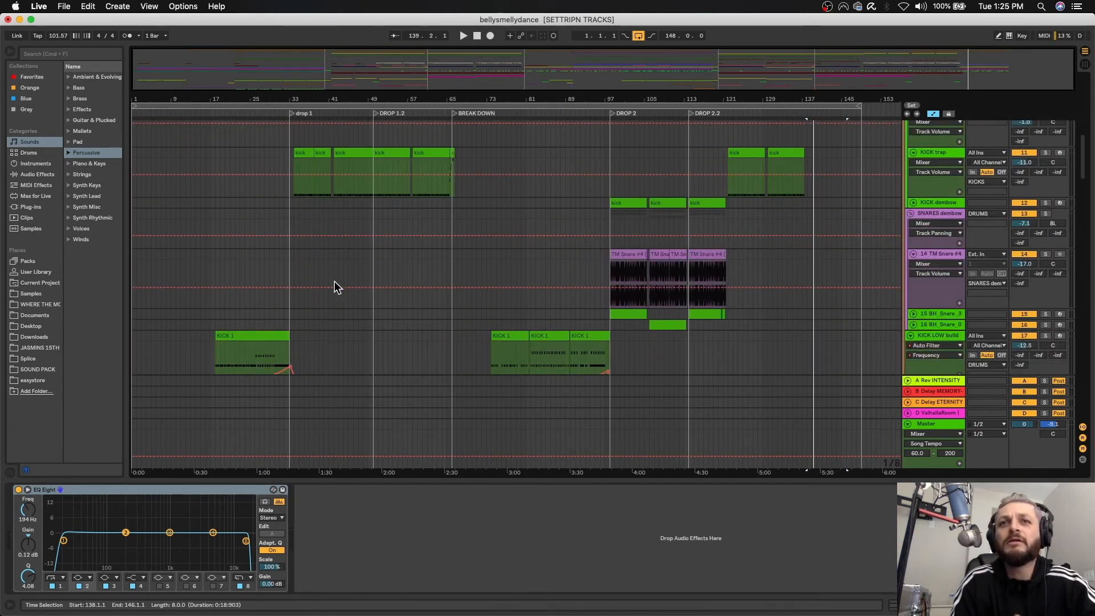
pyautogui.scroll(-5, 334, 282)
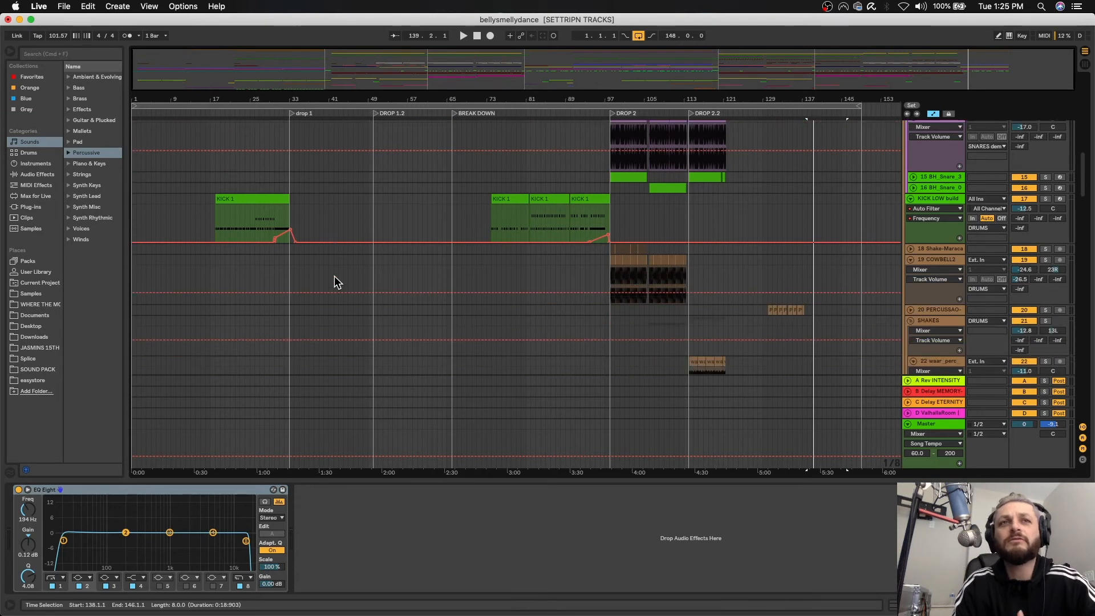
pyautogui.scroll(-15, 335, 277)
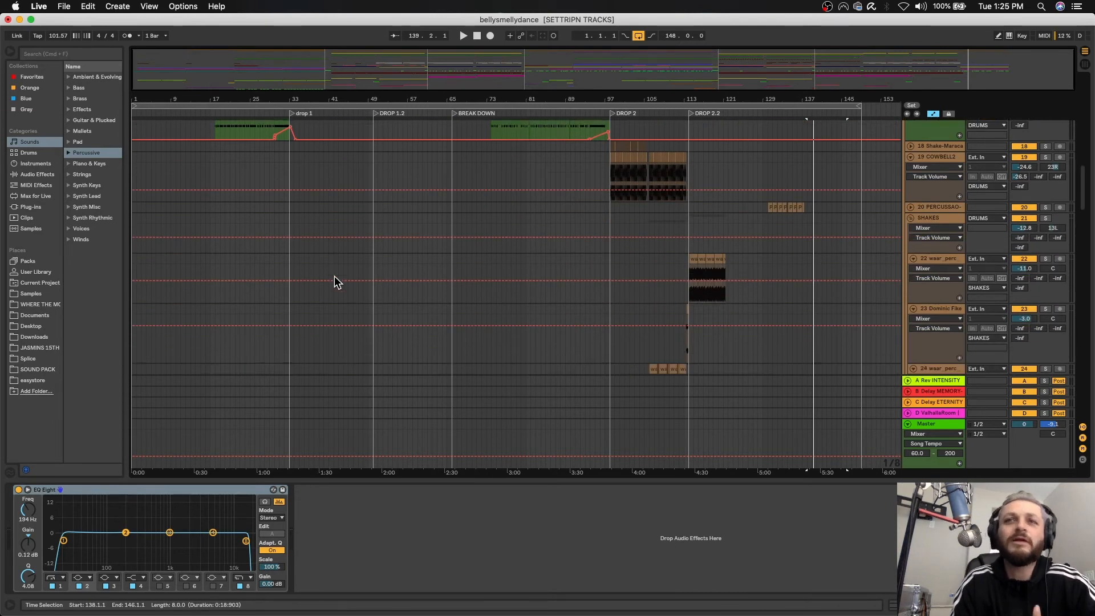
pyautogui.scroll(-10, 884, 205)
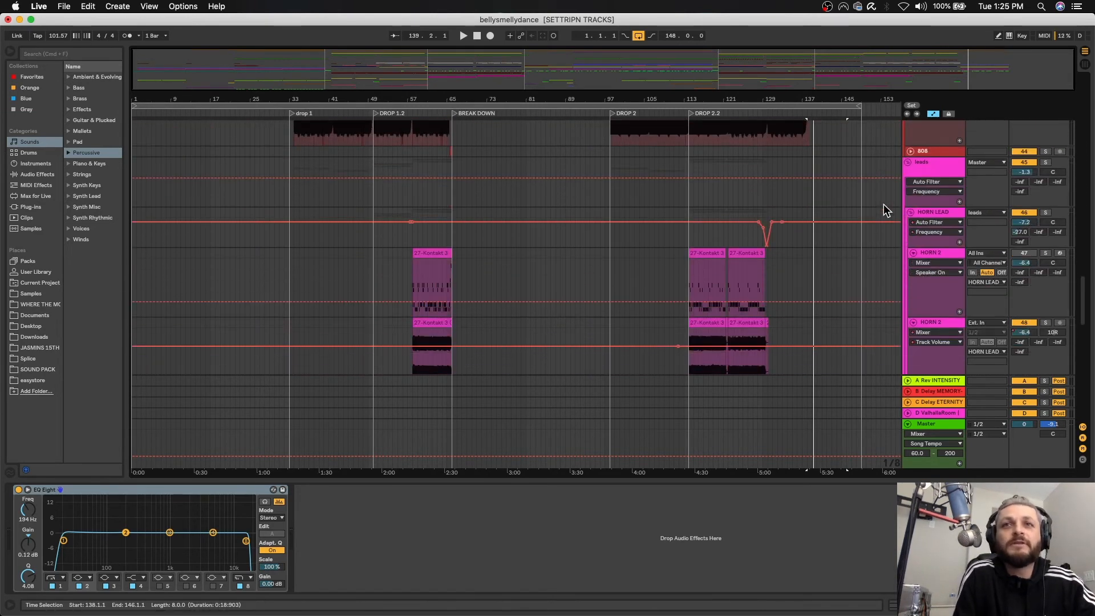